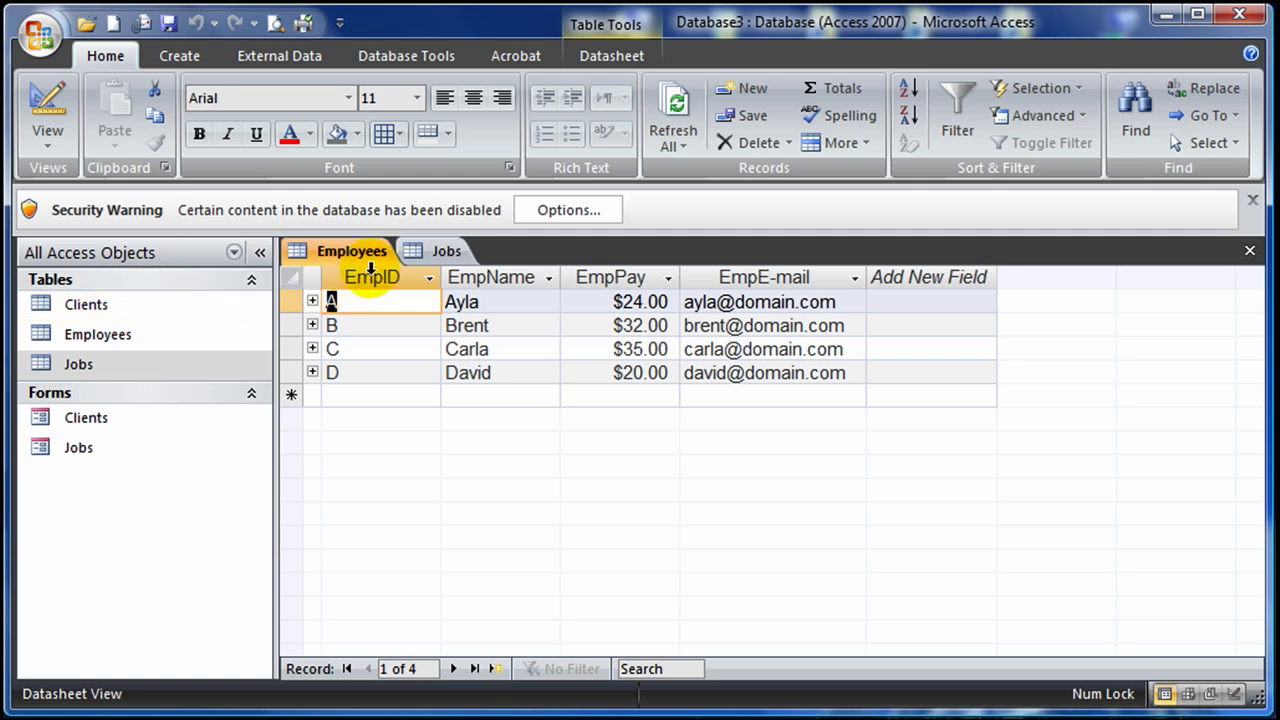
Step: Display the Jobs table datasheet with its eight job records
{"action": "left_click", "coordinate": [446, 250]}
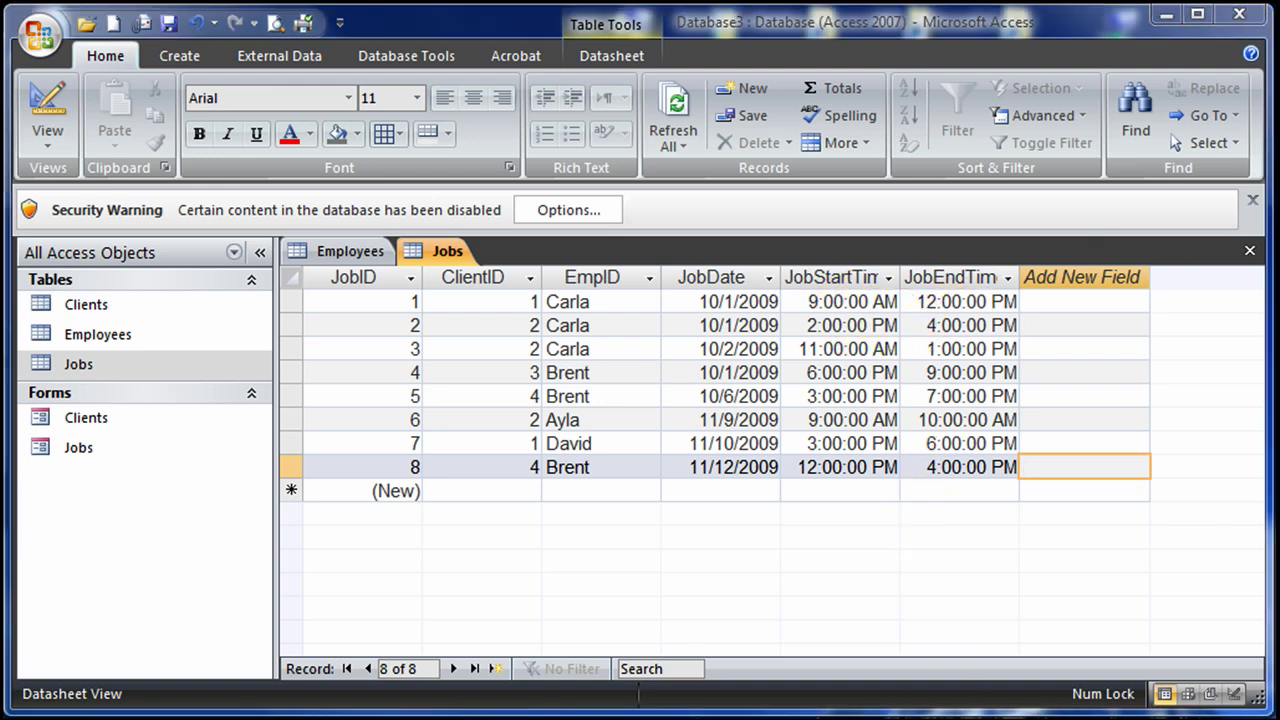
Step: Close the Jobs and Employees tables, then review and close the Relationships diagram
{"action": "left_click", "coordinate": [1249, 251]}
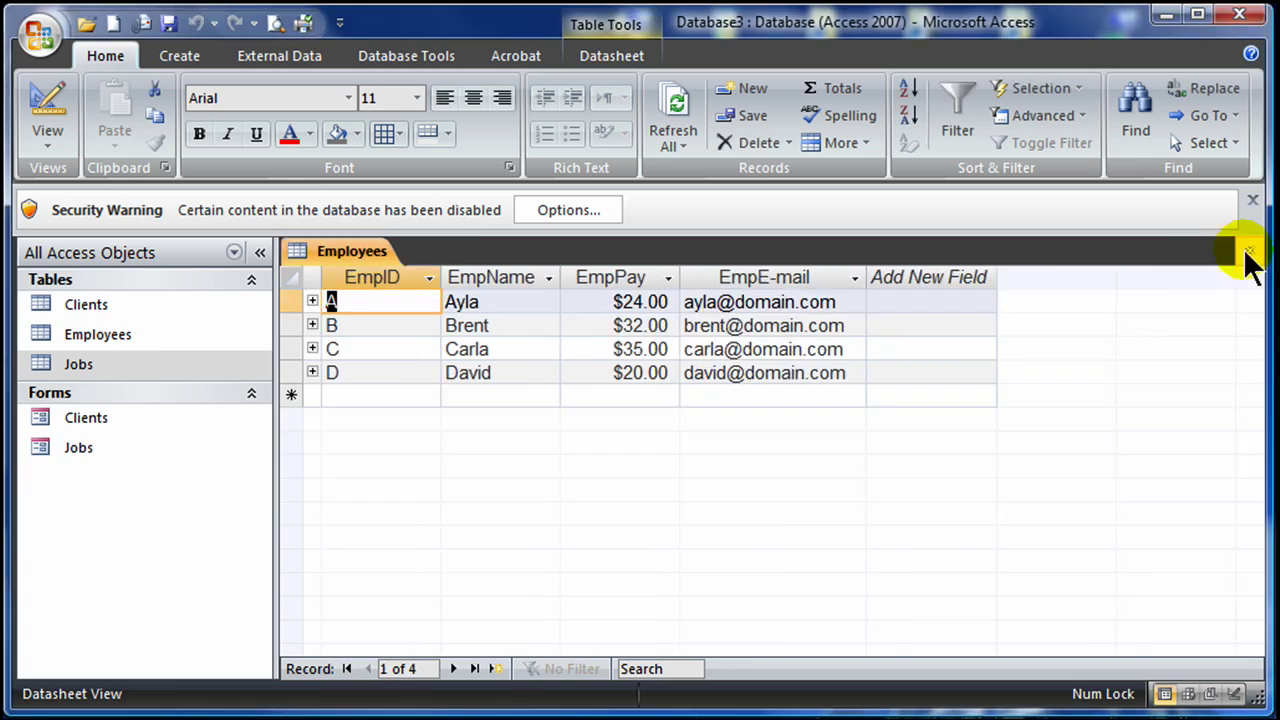
{"action": "left_click", "coordinate": [1249, 251]}
{"action": "left_click", "coordinate": [410, 55]}
{"action": "left_click", "coordinate": [368, 108]}
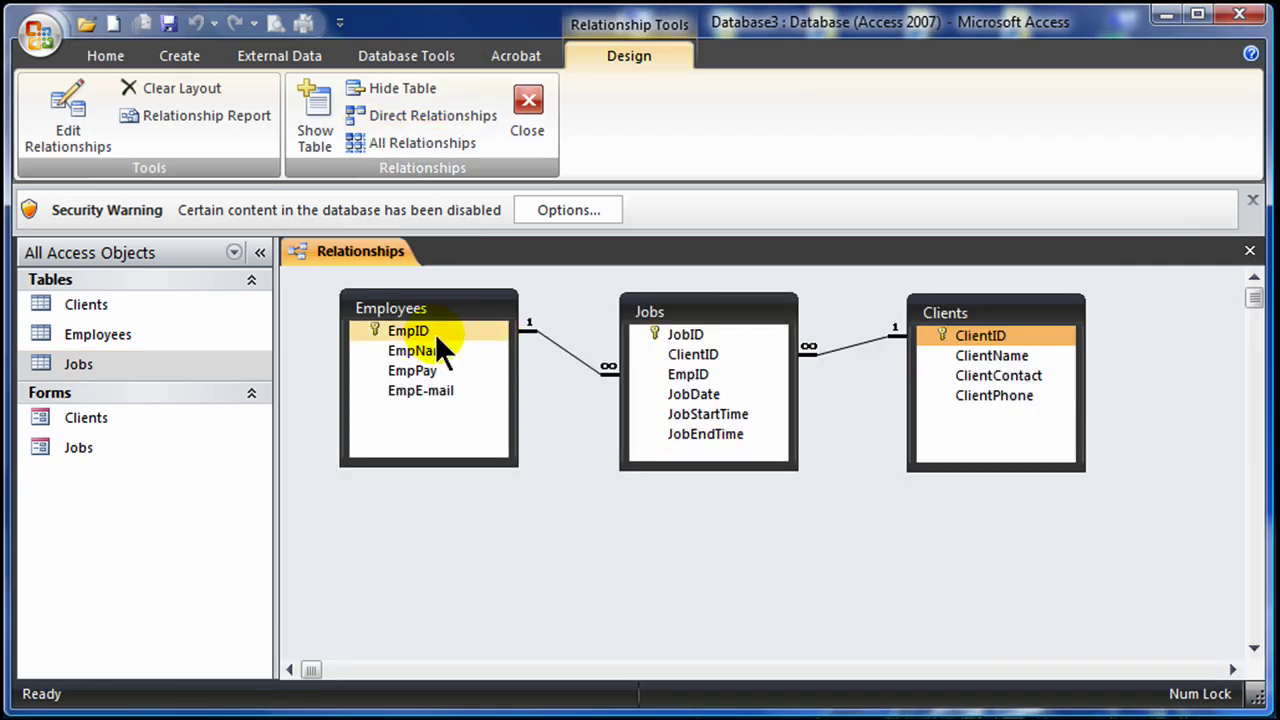
{"action": "mouse_move", "coordinate": [702, 312]}
{"action": "left_mouse_down"}
{"action": "mouse_move", "coordinate": [677, 334]}
{"action": "mouse_move", "coordinate": [710, 318]}
{"action": "left_mouse_up"}
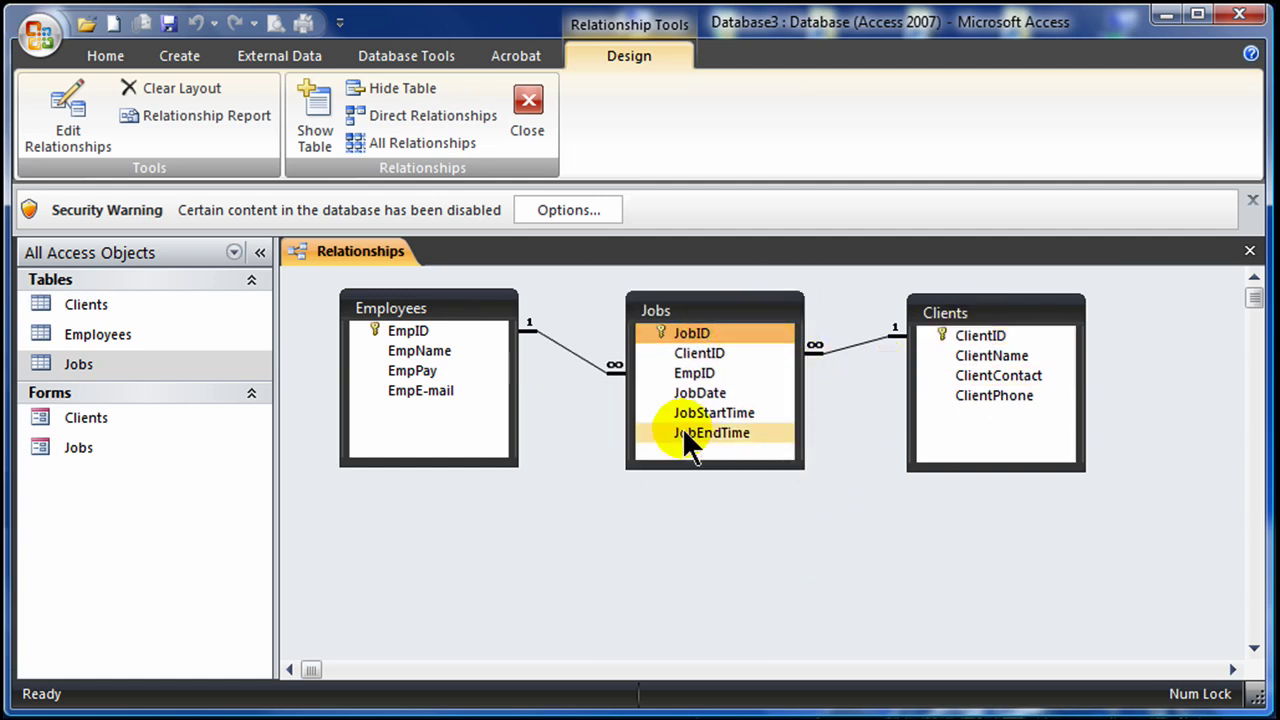
{"action": "left_click", "coordinate": [530, 108]}
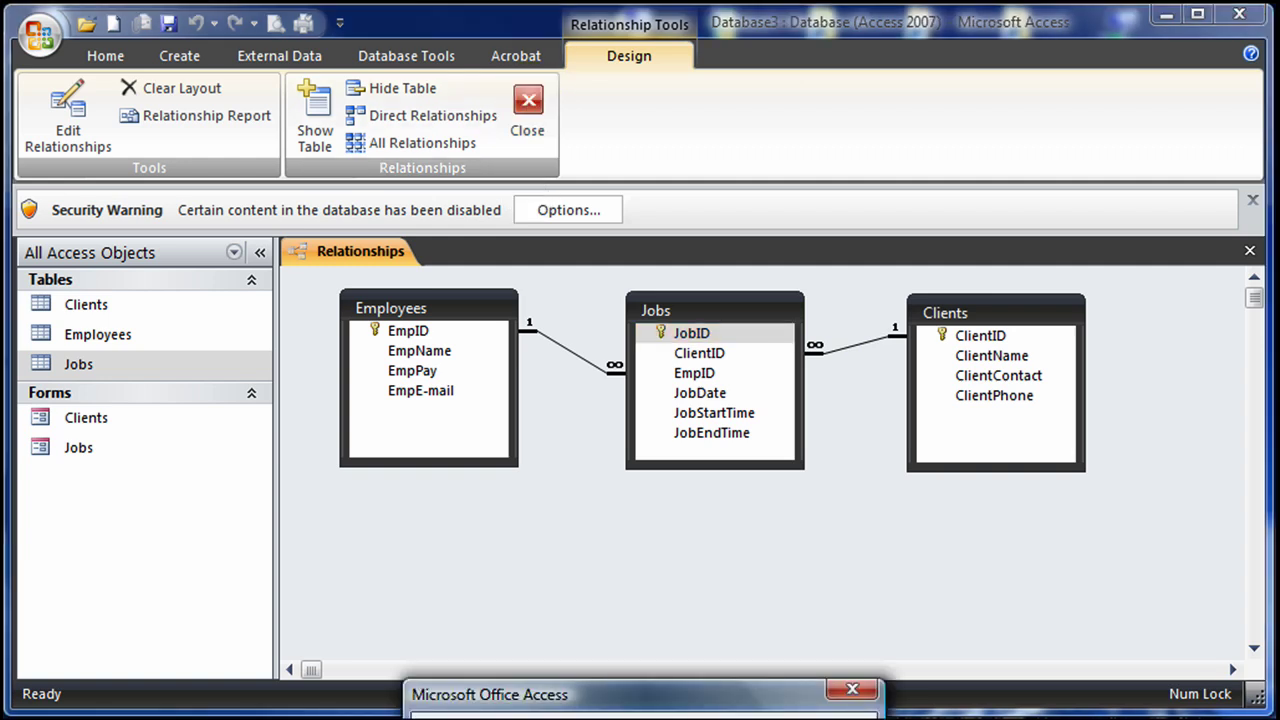
{"action": "left_click", "coordinate": [562, 719]}
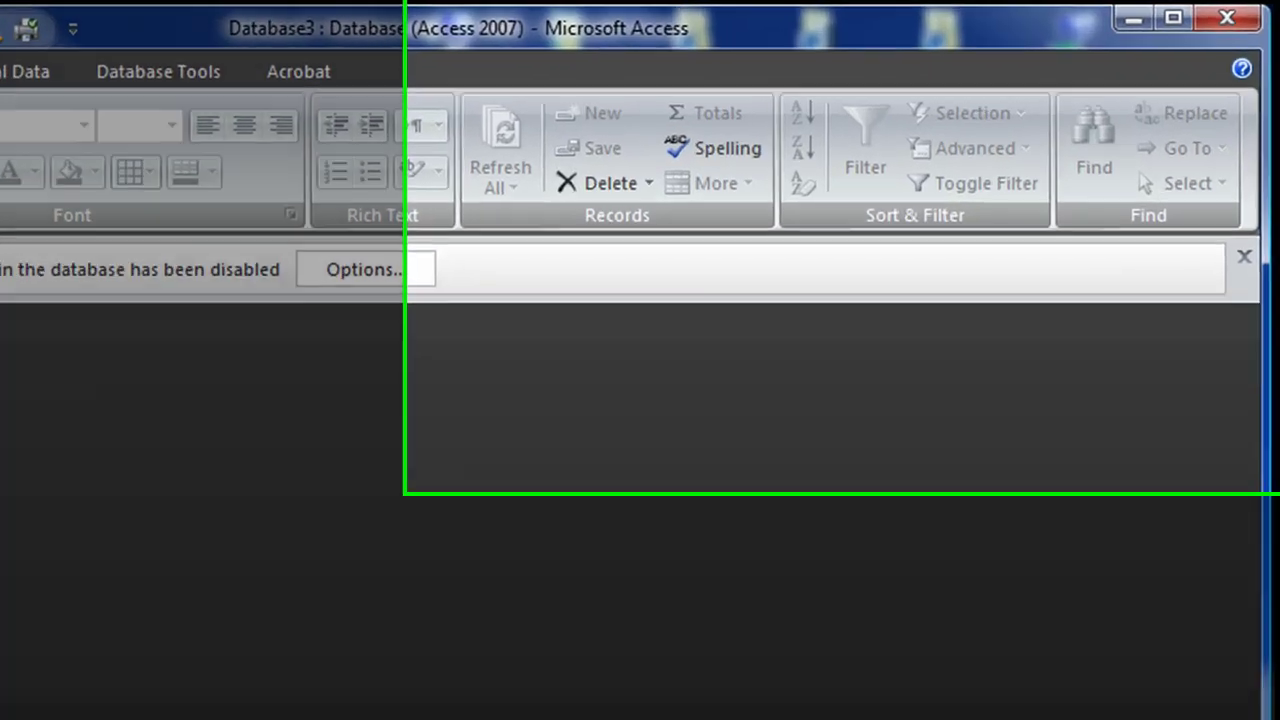
Step: Create a new blank query design, Query1, containing the Clients table
{"action": "left_click", "coordinate": [179, 55]}
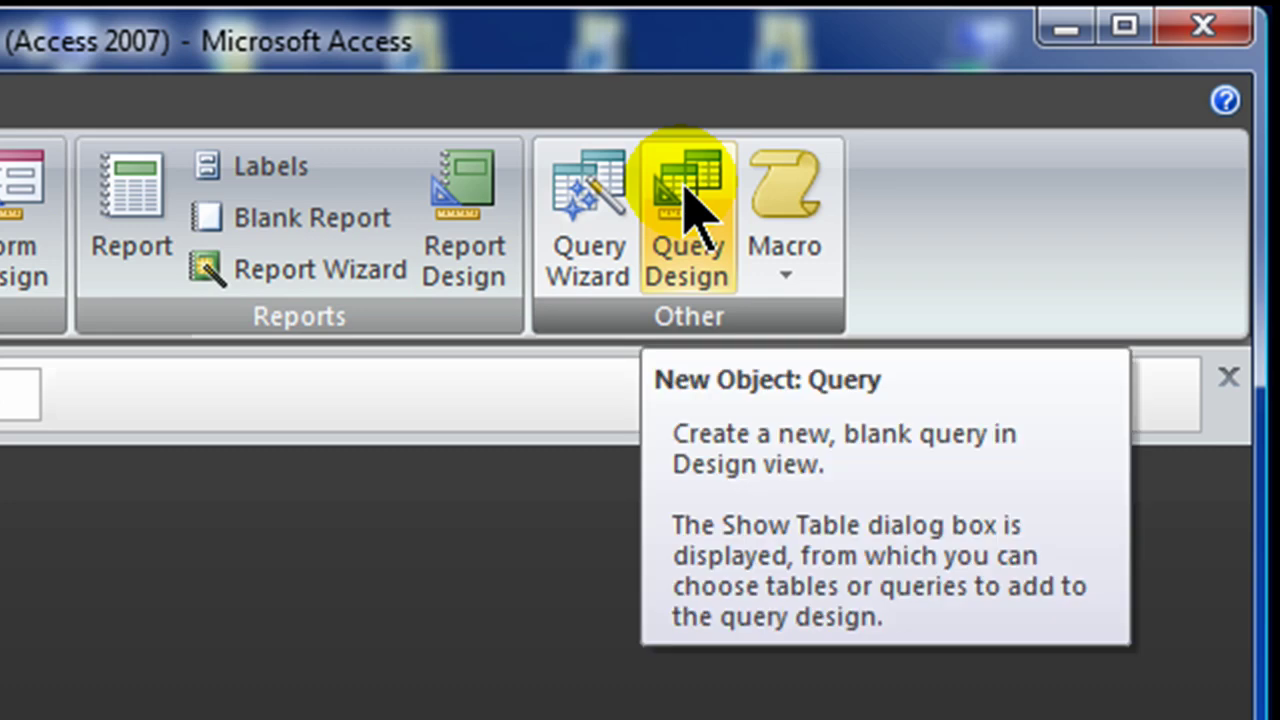
{"action": "left_click", "coordinate": [688, 210]}
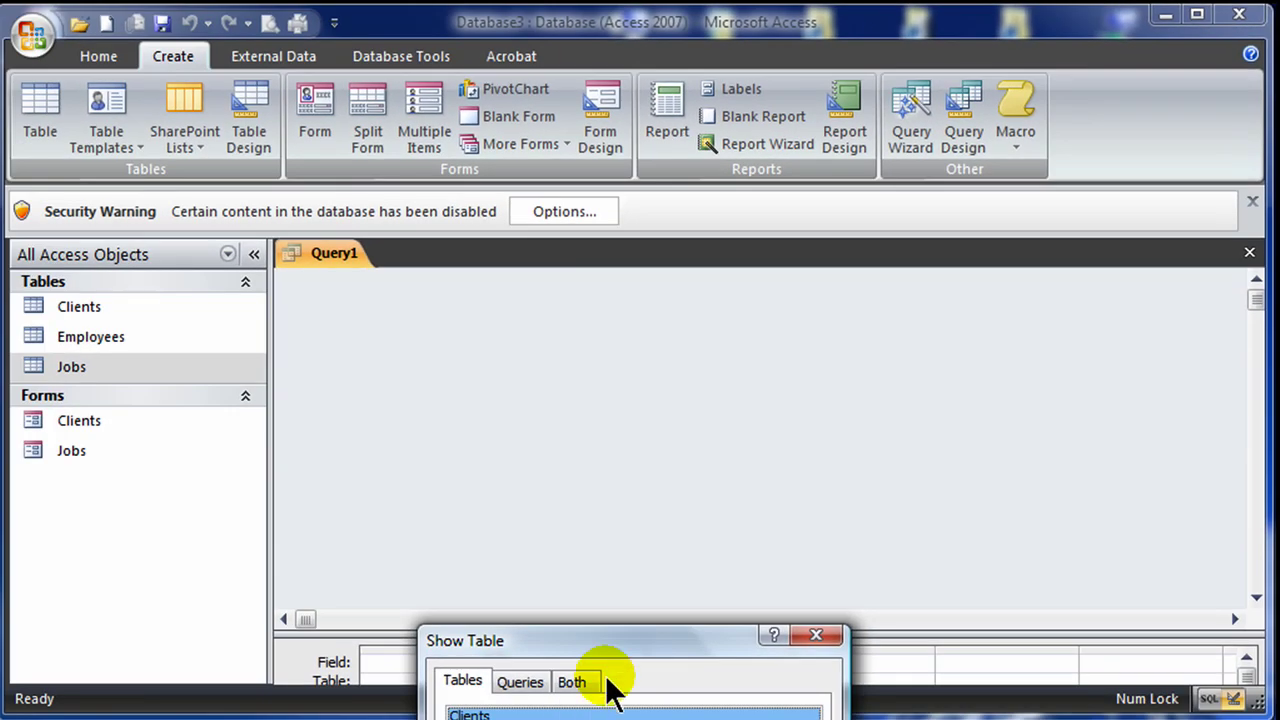
{"action": "left_click_drag", "start_coordinate": [616, 645], "coordinate": [725, 310]}
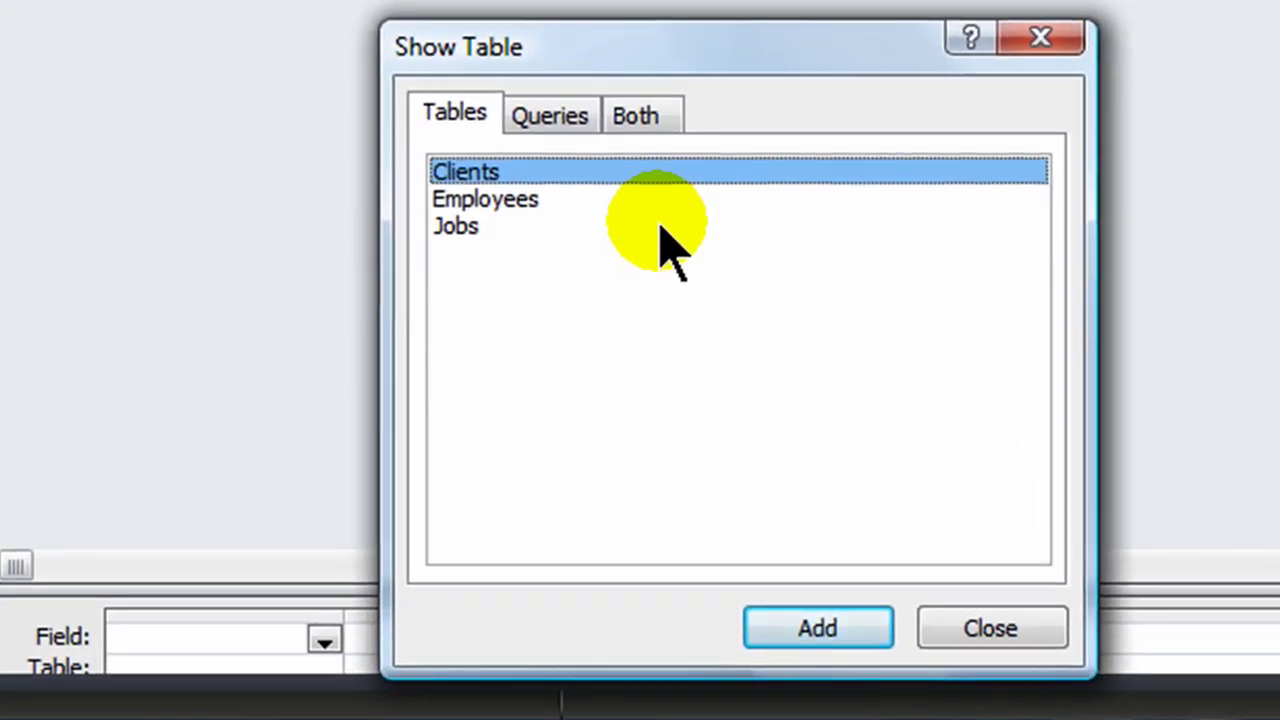
{"action": "double_click", "coordinate": [492, 172]}
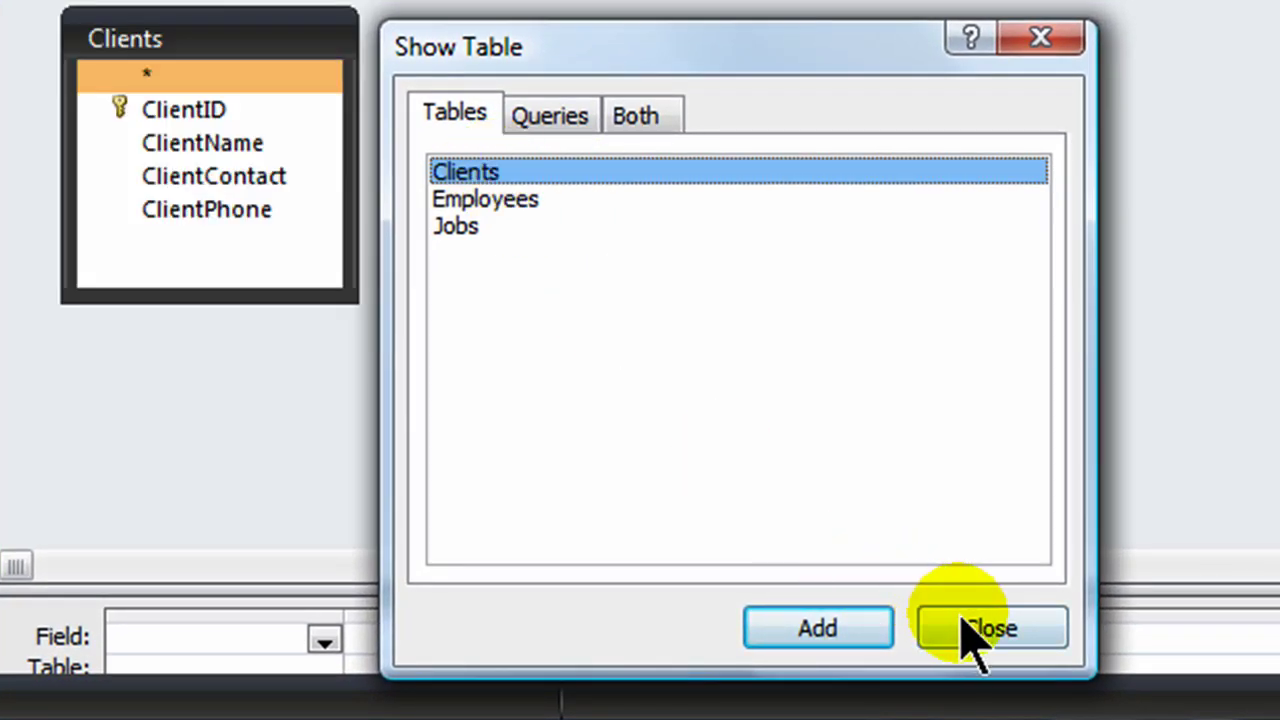
{"action": "left_click", "coordinate": [965, 638]}
Step: Add ClientName and ClientPhone to the grid, with ClientName criterion P*
{"action": "left_click_drag", "start_coordinate": [917, 588], "coordinate": [906, 349]}
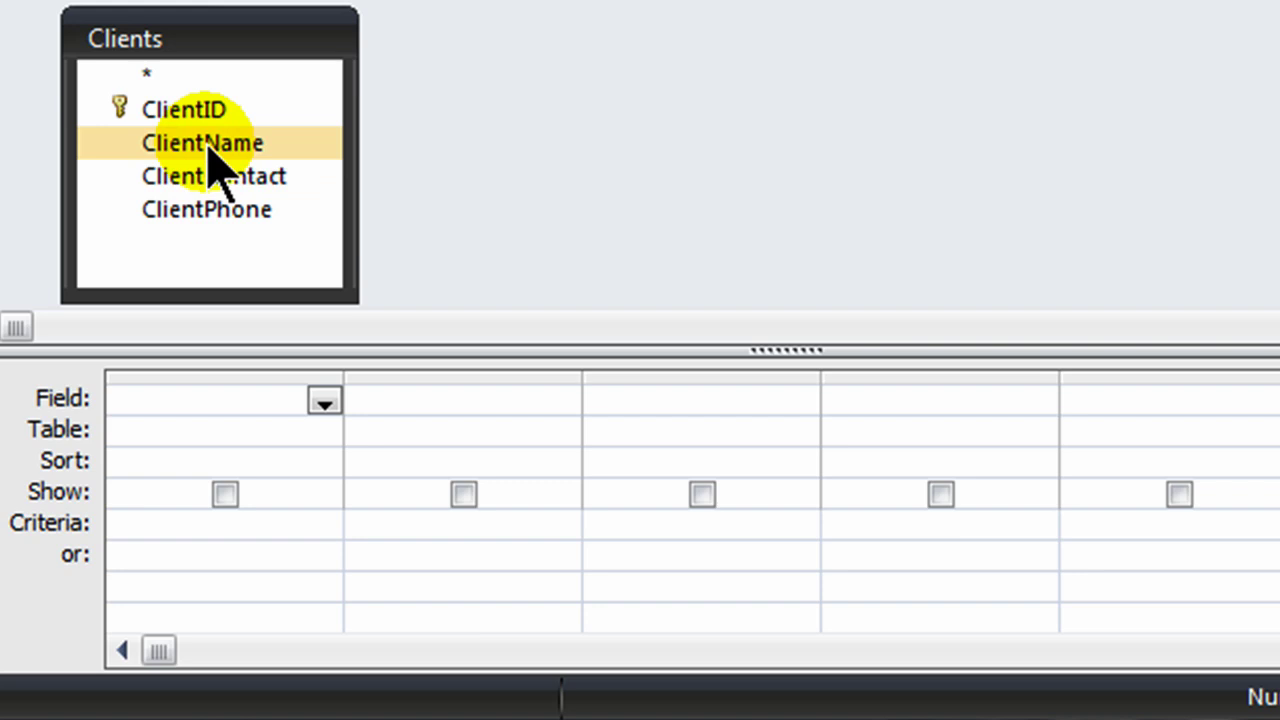
{"action": "double_click", "coordinate": [207, 143]}
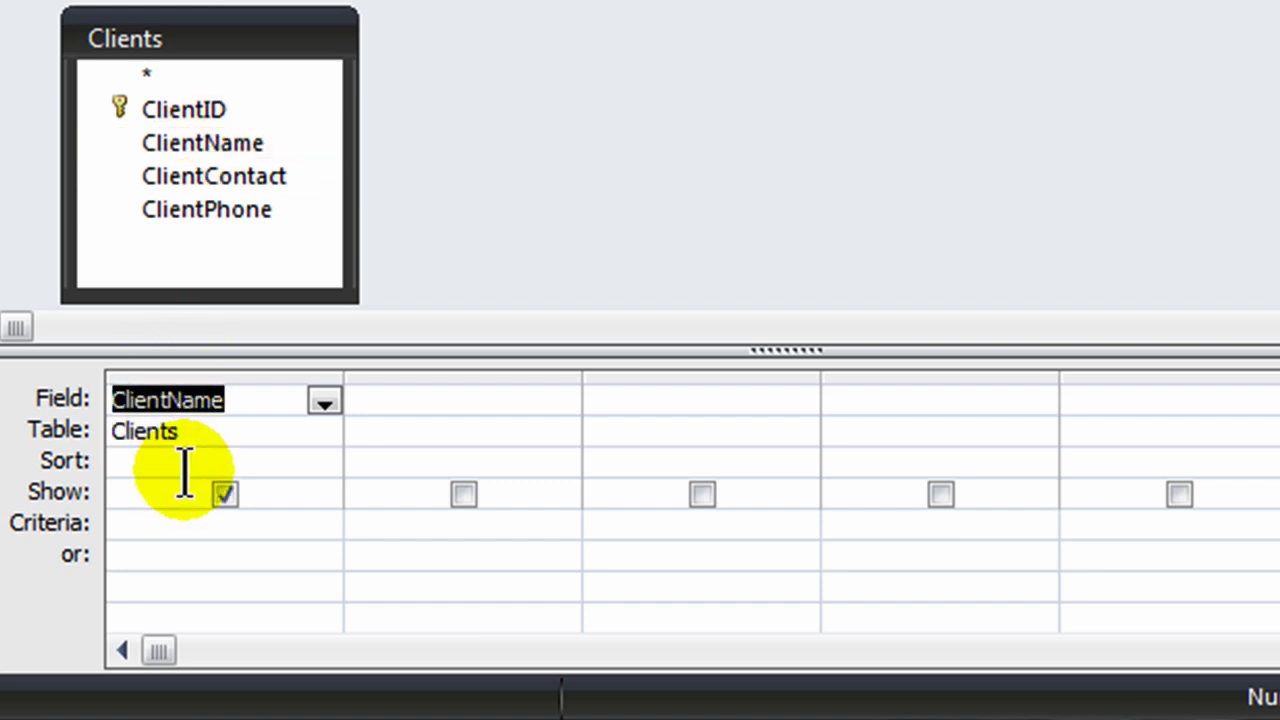
{"action": "double_click", "coordinate": [230, 210]}
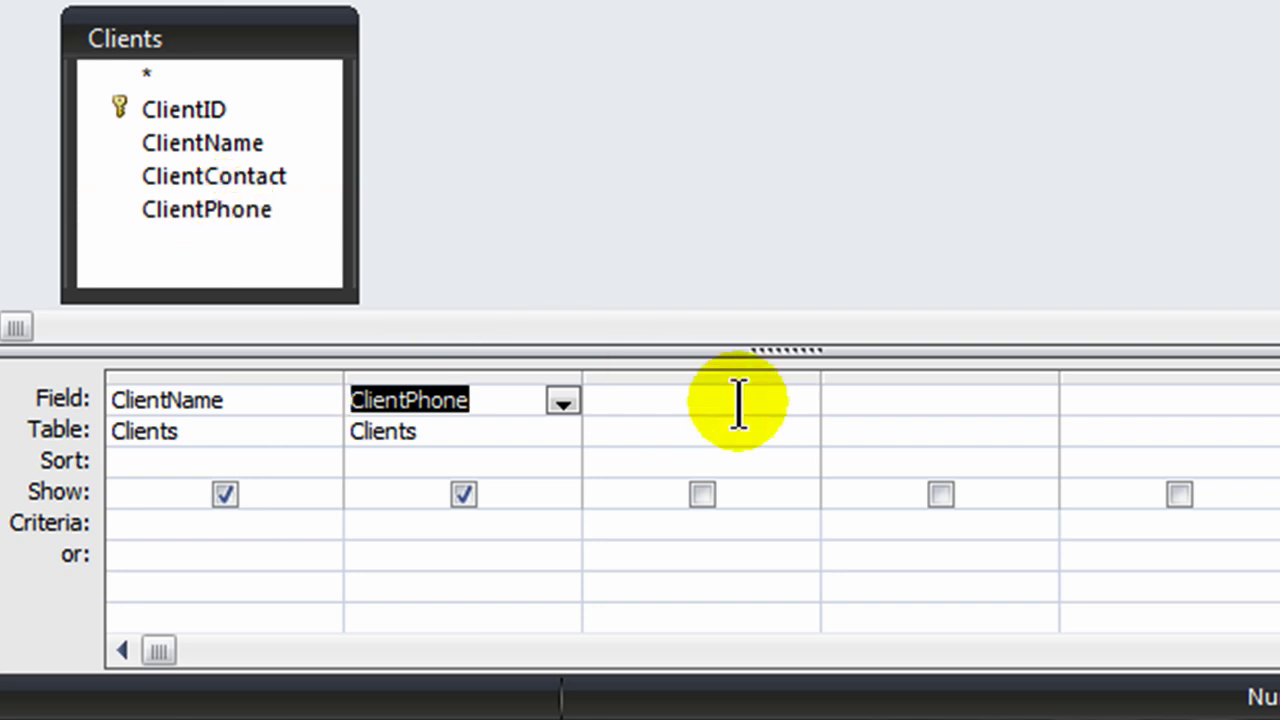
{"action": "left_click_drag", "start_coordinate": [1060, 345], "coordinate": [1051, 260]}
{"action": "left_click", "coordinate": [178, 437]}
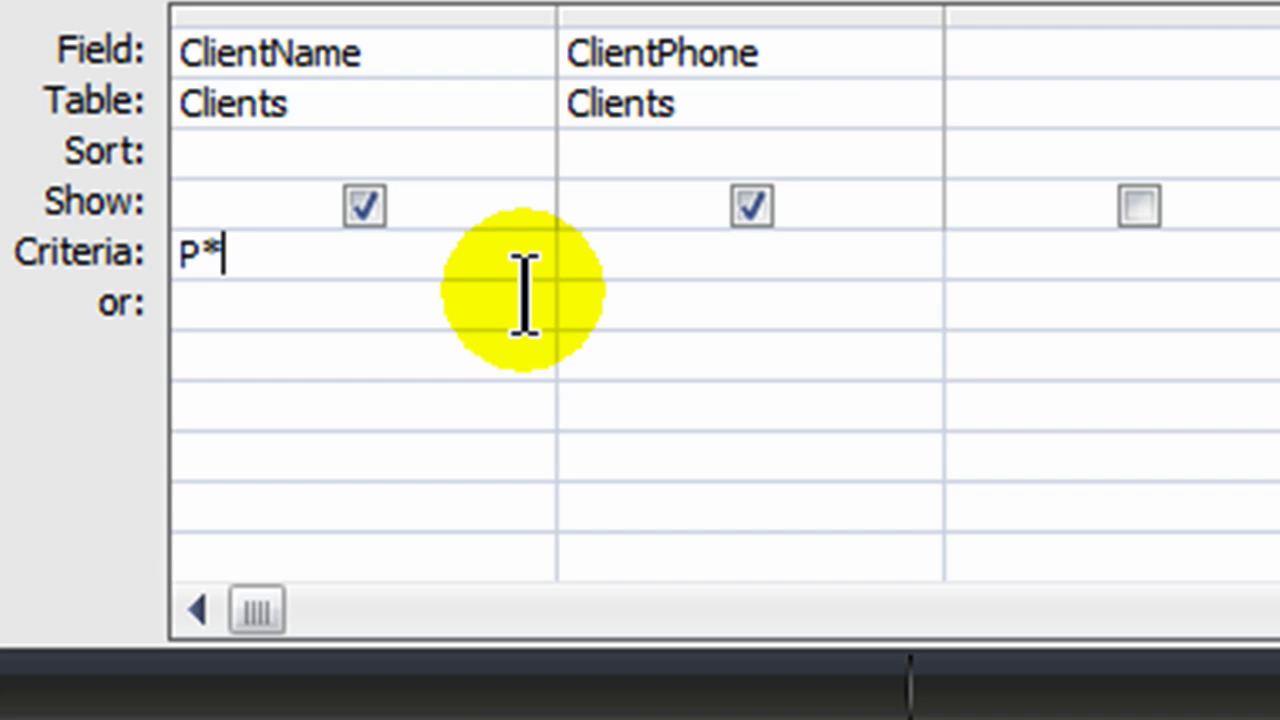
{"action": "key", "text": "Tab"}
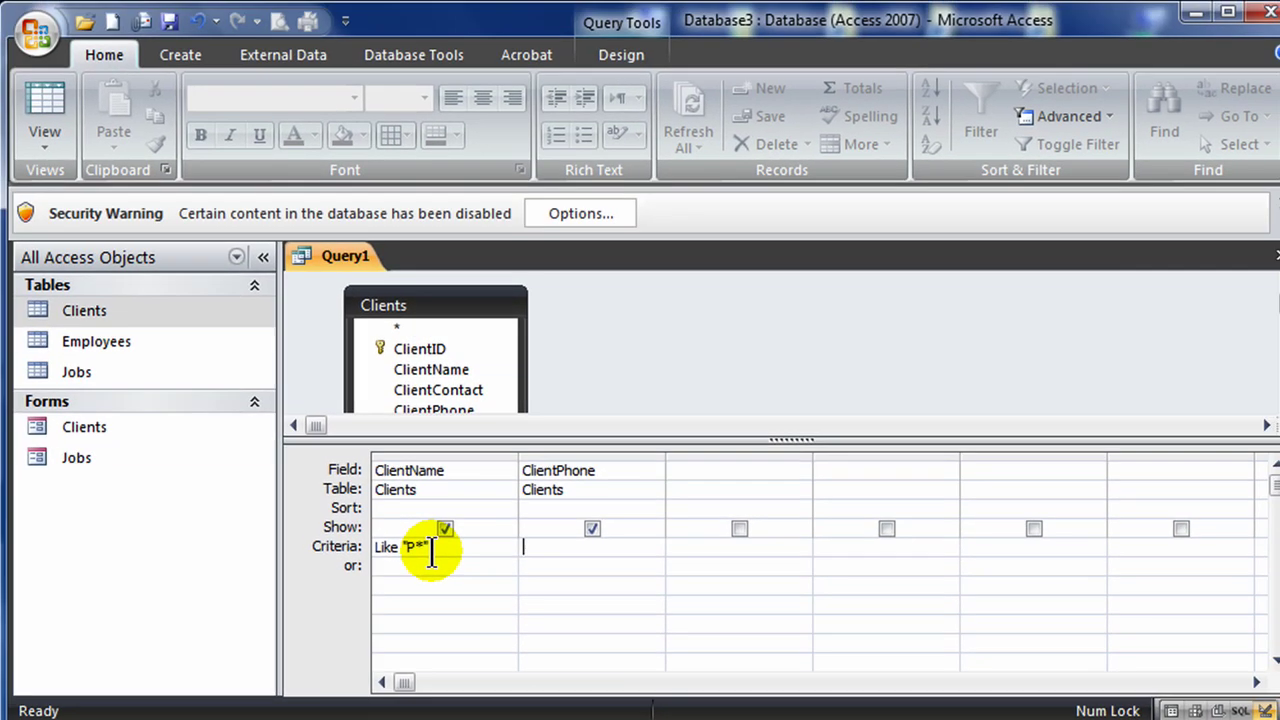
Step: Run Query1 to list the two P clients, widen ClientName, and return to Design View
{"action": "left_click", "coordinate": [624, 52]}
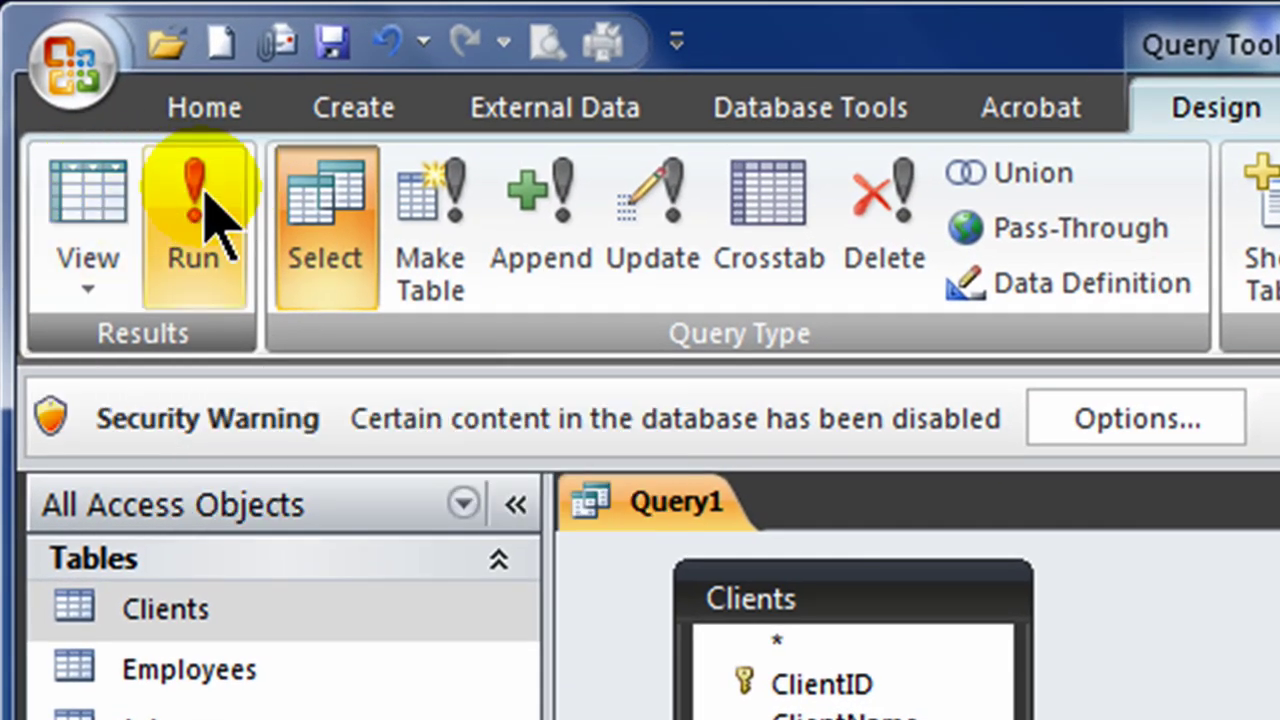
{"action": "left_click", "coordinate": [198, 195]}
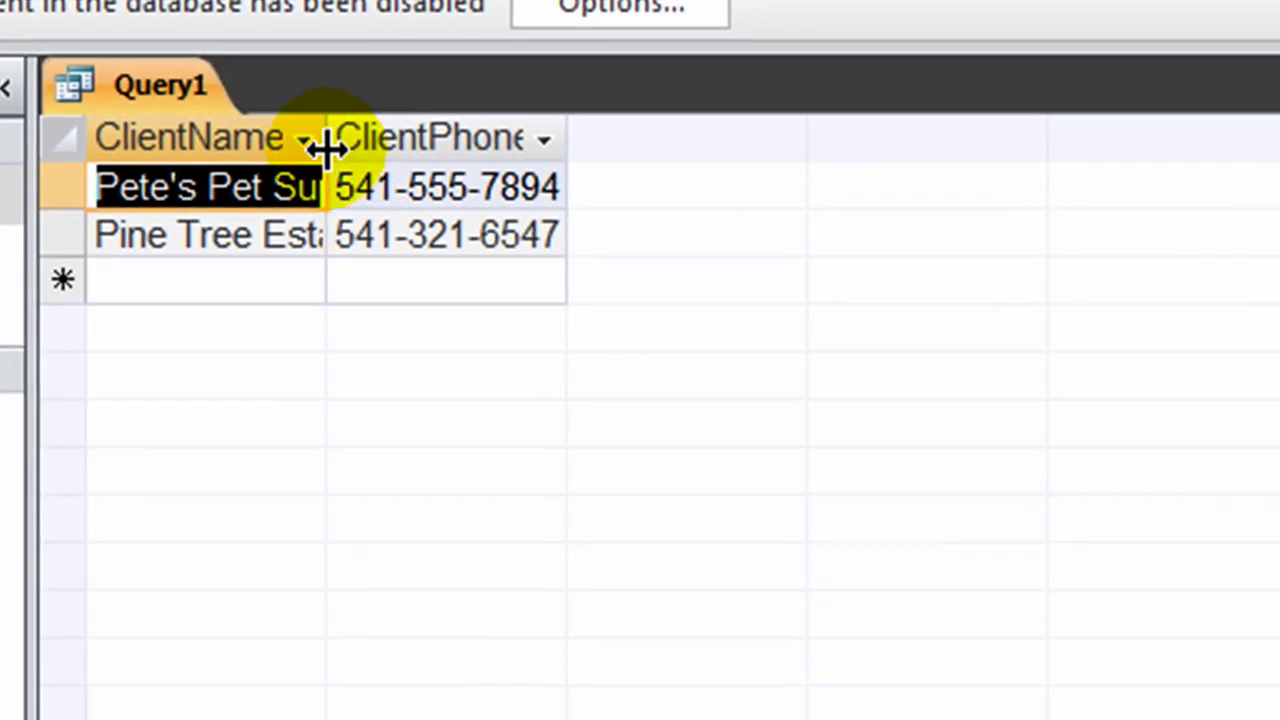
{"action": "left_click_drag", "start_coordinate": [841, 547], "coordinate": [974, 550]}
{"action": "left_click_drag", "start_coordinate": [459, 139], "coordinate": [457, 137]}
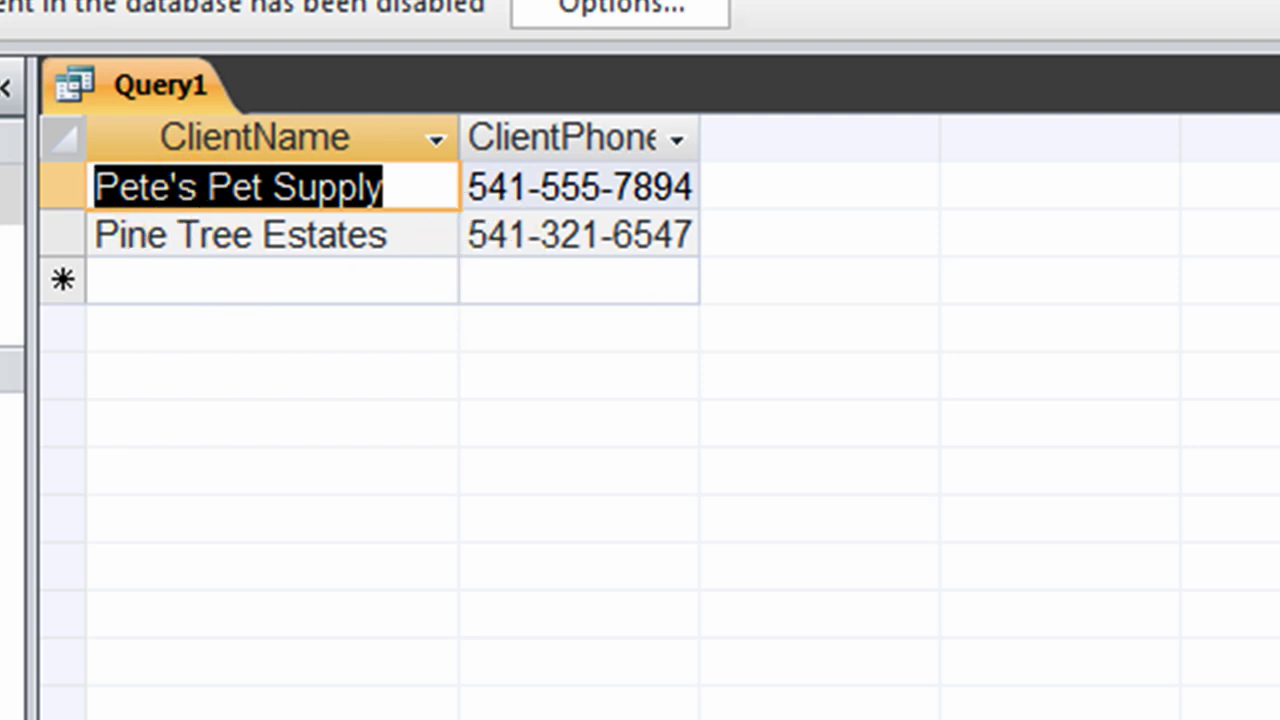
{"action": "key", "text": "ctrl+period"}
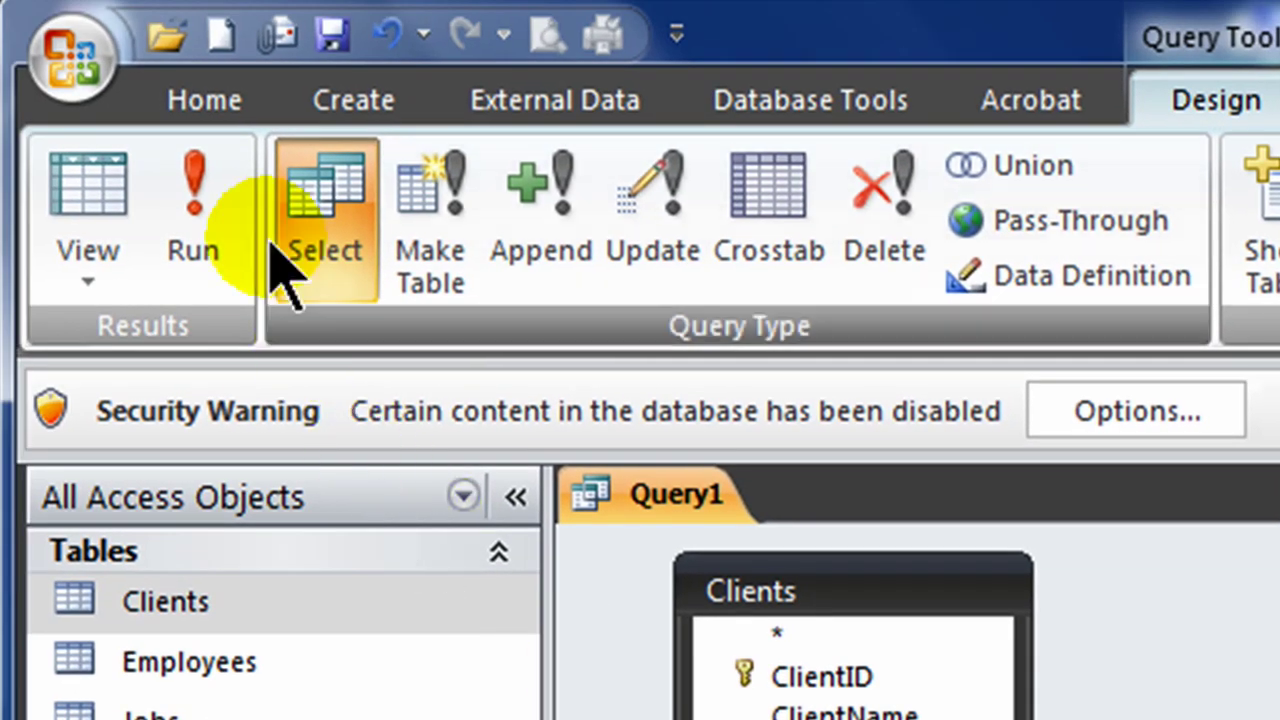
Step: Save the query as 'Clients Name Starting with P'
{"action": "left_click", "coordinate": [60, 65]}
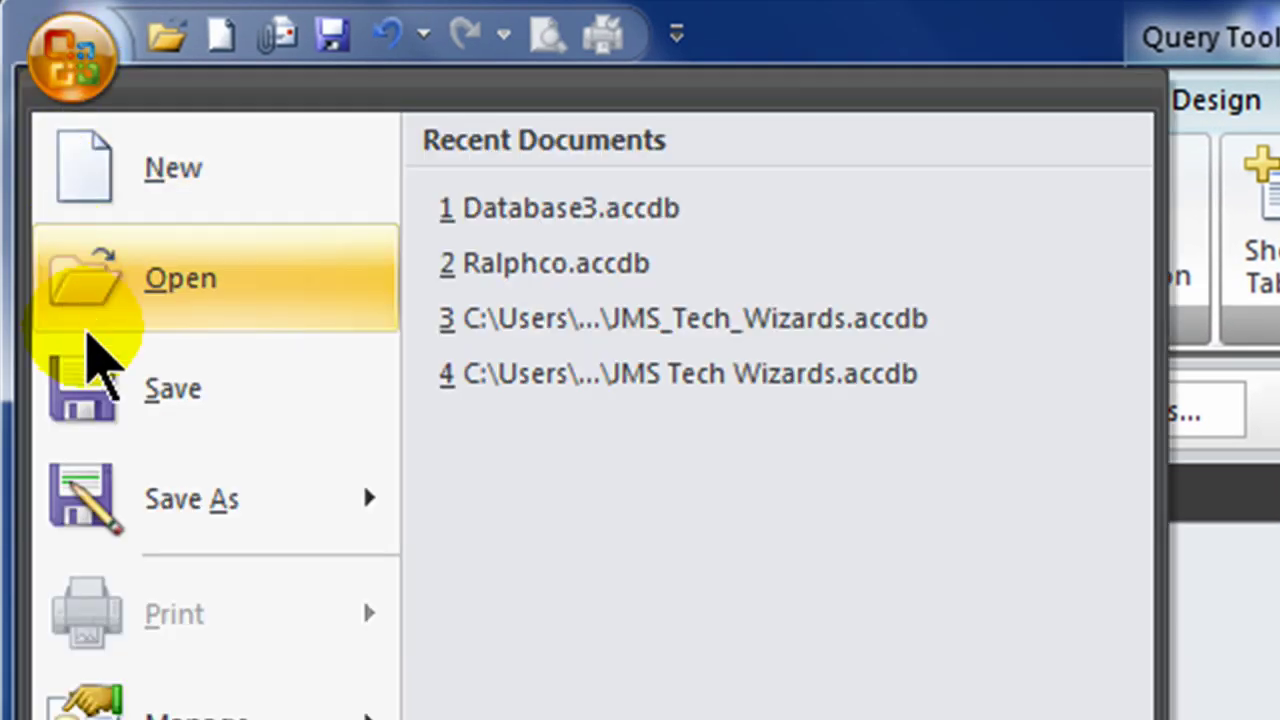
{"action": "mouse_move", "coordinate": [175, 545]}
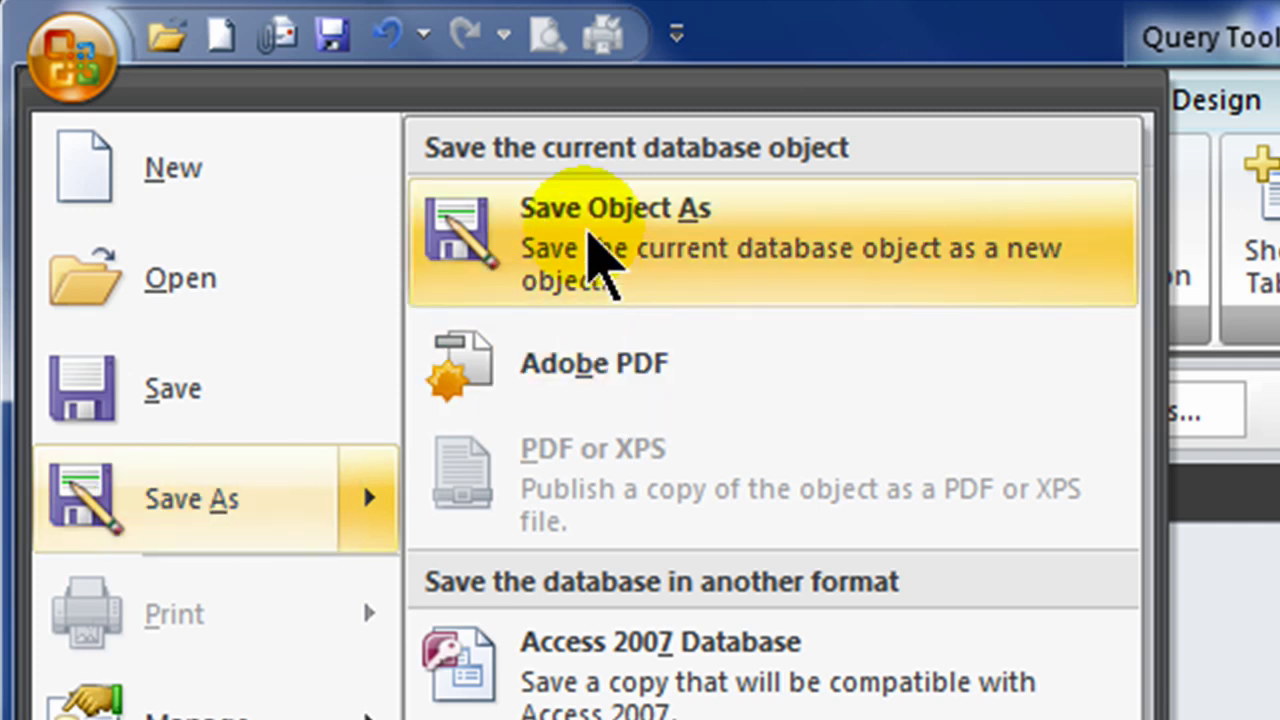
{"action": "left_click", "coordinate": [592, 245]}
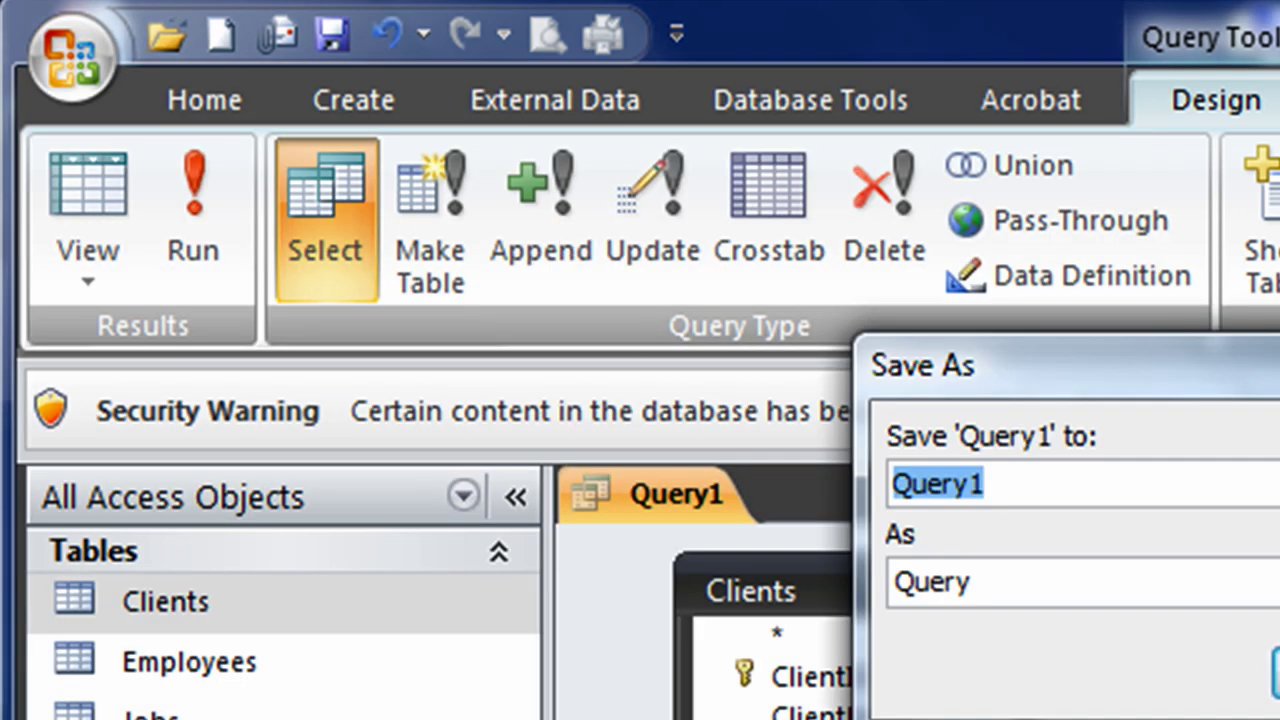
{"action": "type", "text": "Clients"}
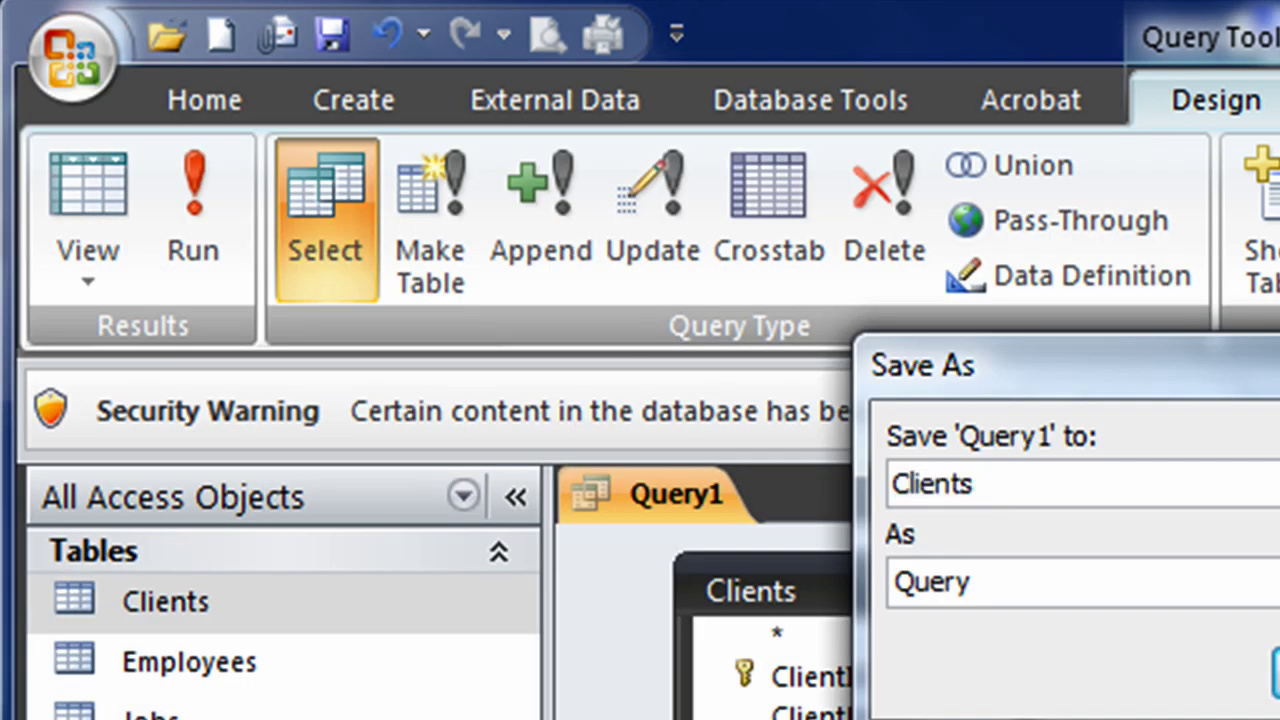
{"action": "type", "text": " Name starting "}
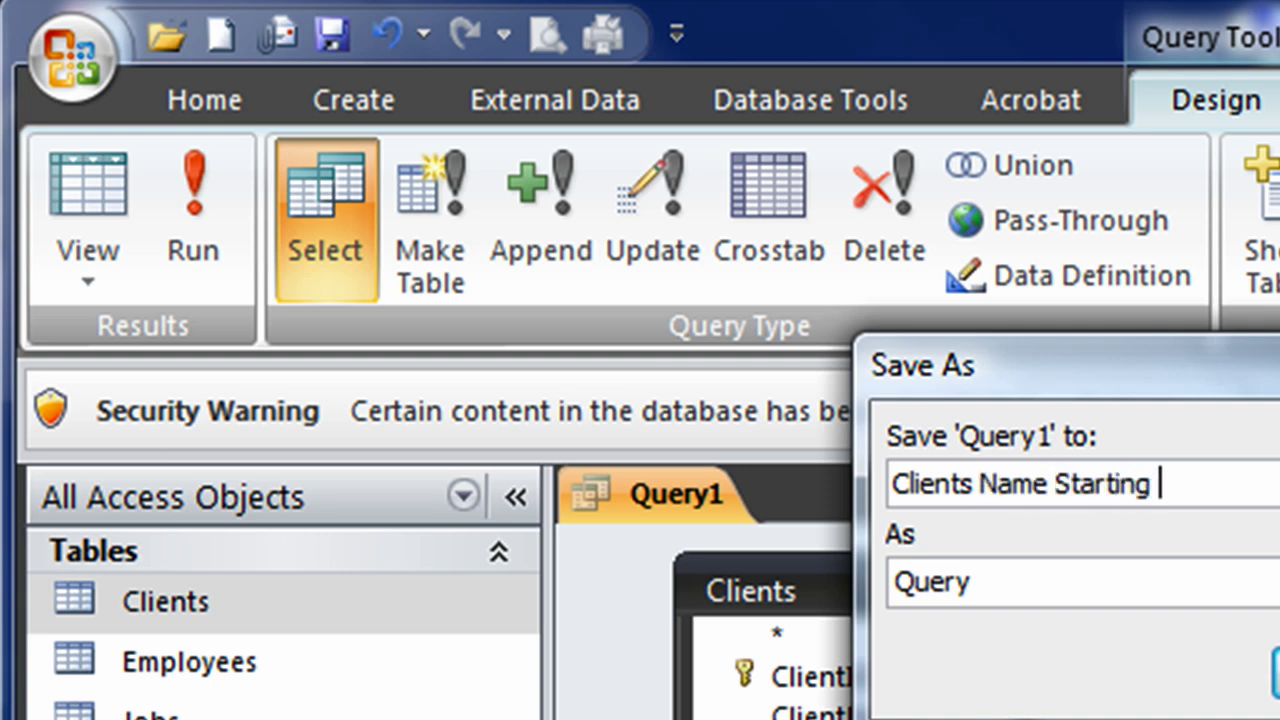
{"action": "type", "text": "with P"}
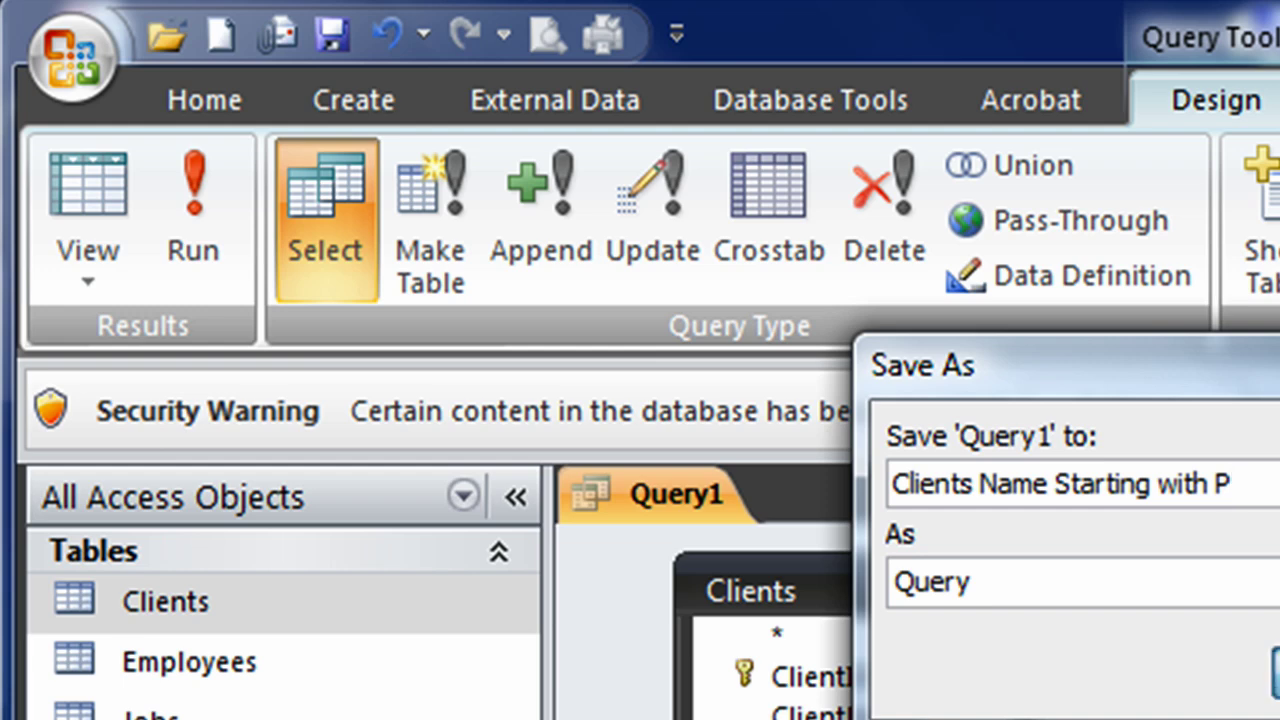
{"action": "key", "text": "Return"}
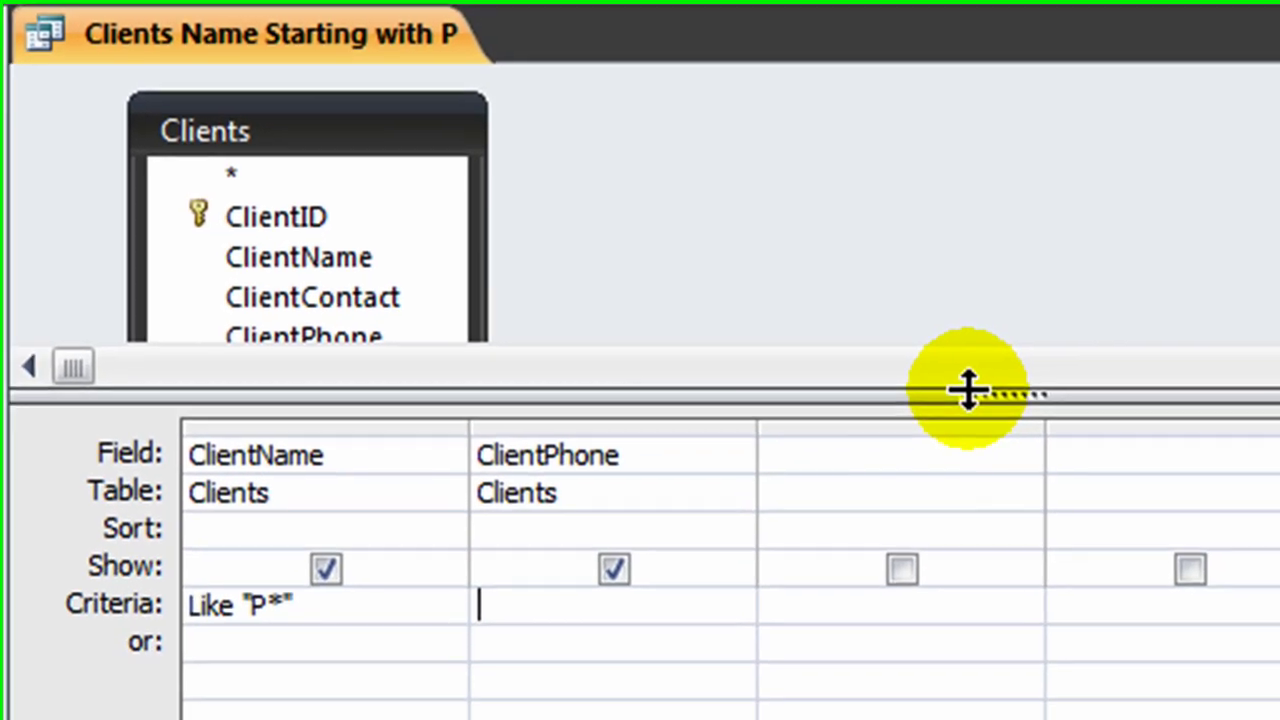
Step: Remove the Clients table and its fields from the query design
{"action": "left_click_drag", "start_coordinate": [1279, 719], "coordinate": [1279, 719]}
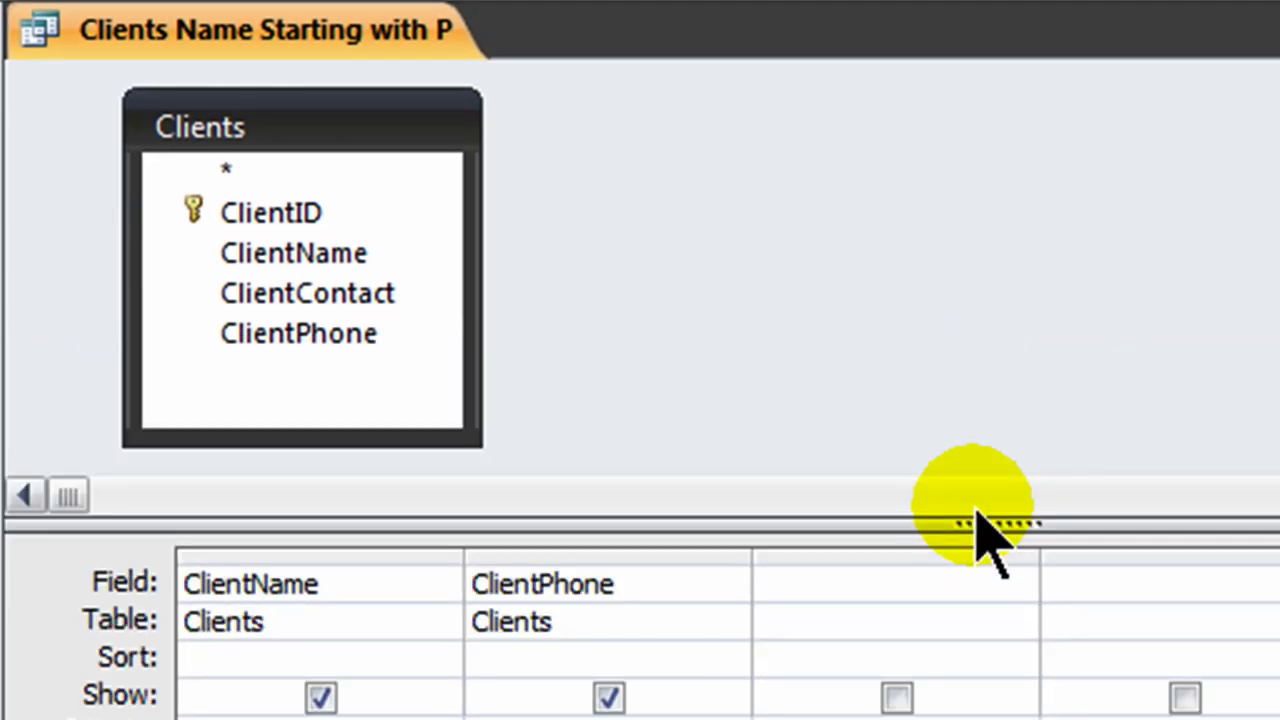
{"action": "left_click", "coordinate": [323, 129]}
{"action": "key", "text": "Delete"}
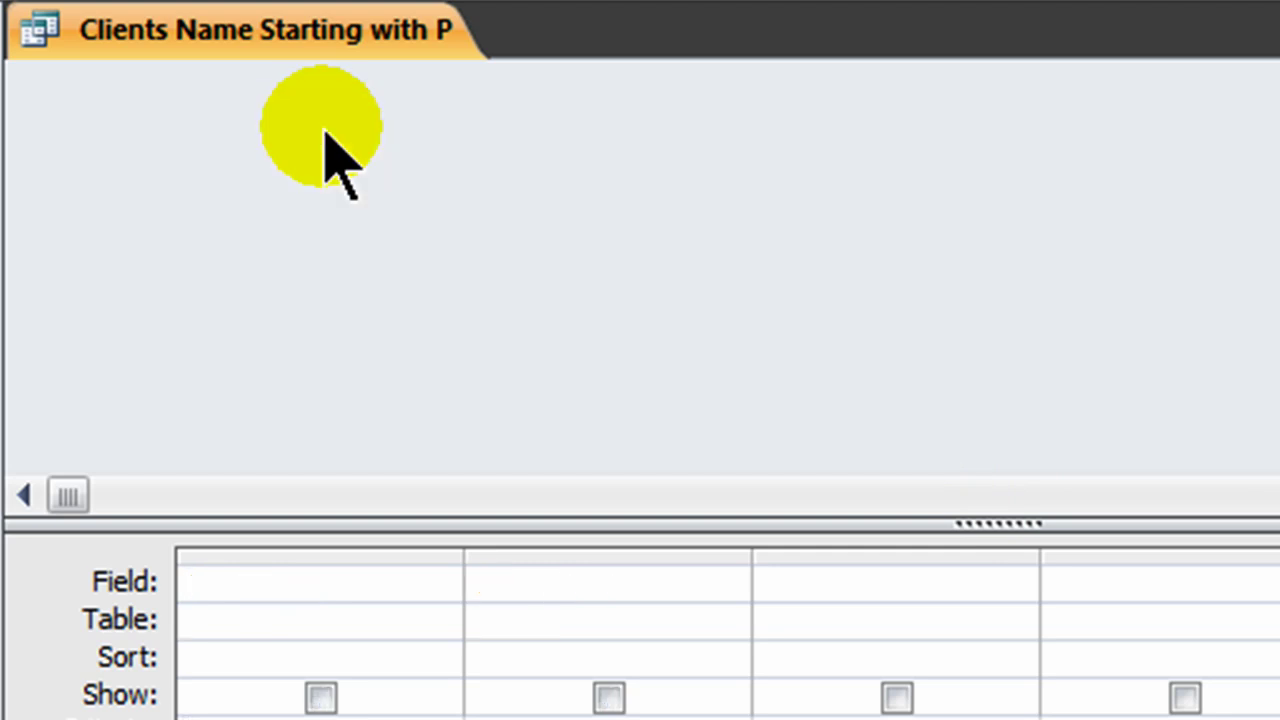
Step: Add the Employees table to the empty query design
{"action": "left_click", "coordinate": [186, 716]}
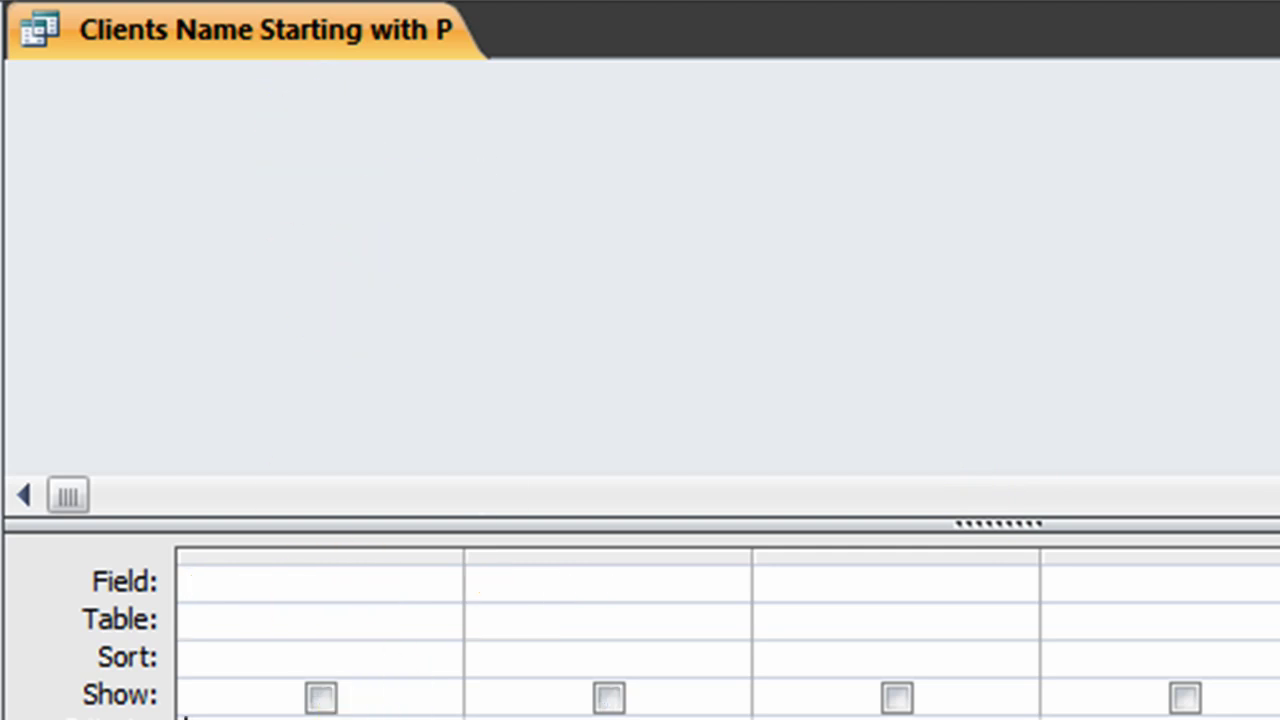
{"action": "left_click", "coordinate": [768, 2]}
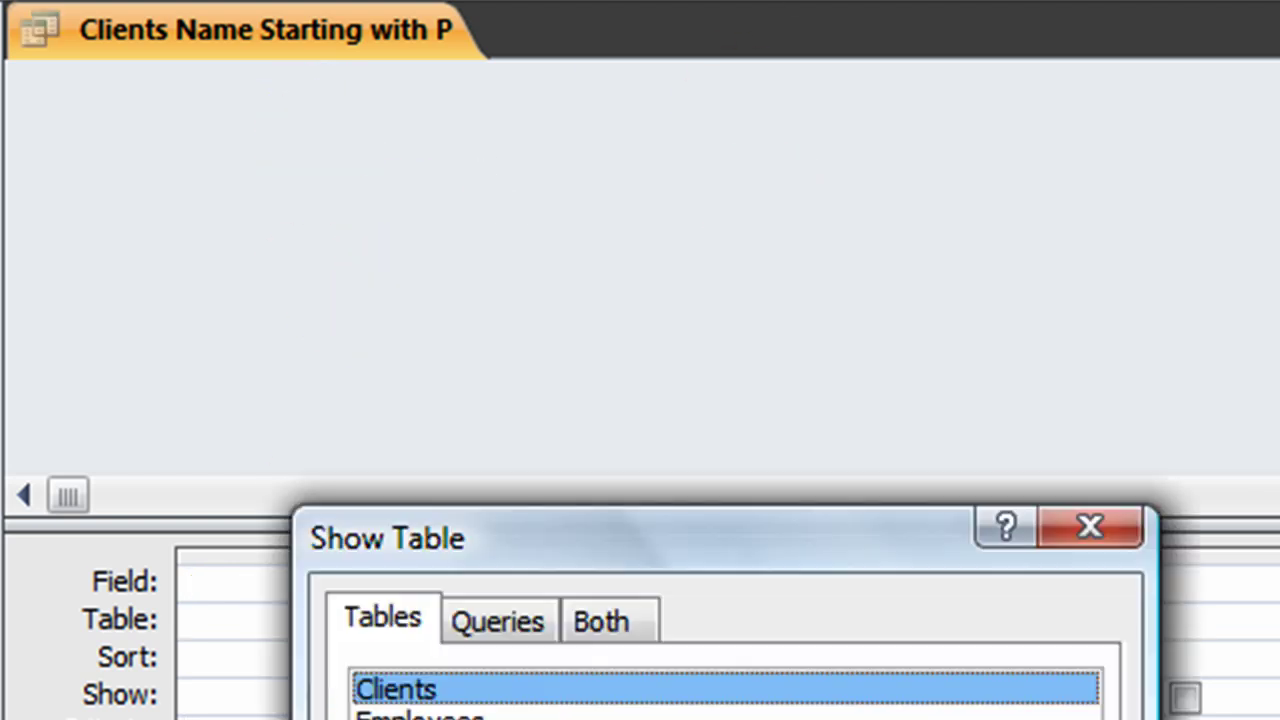
{"action": "left_click_drag", "start_coordinate": [755, 540], "coordinate": [1172, 158]}
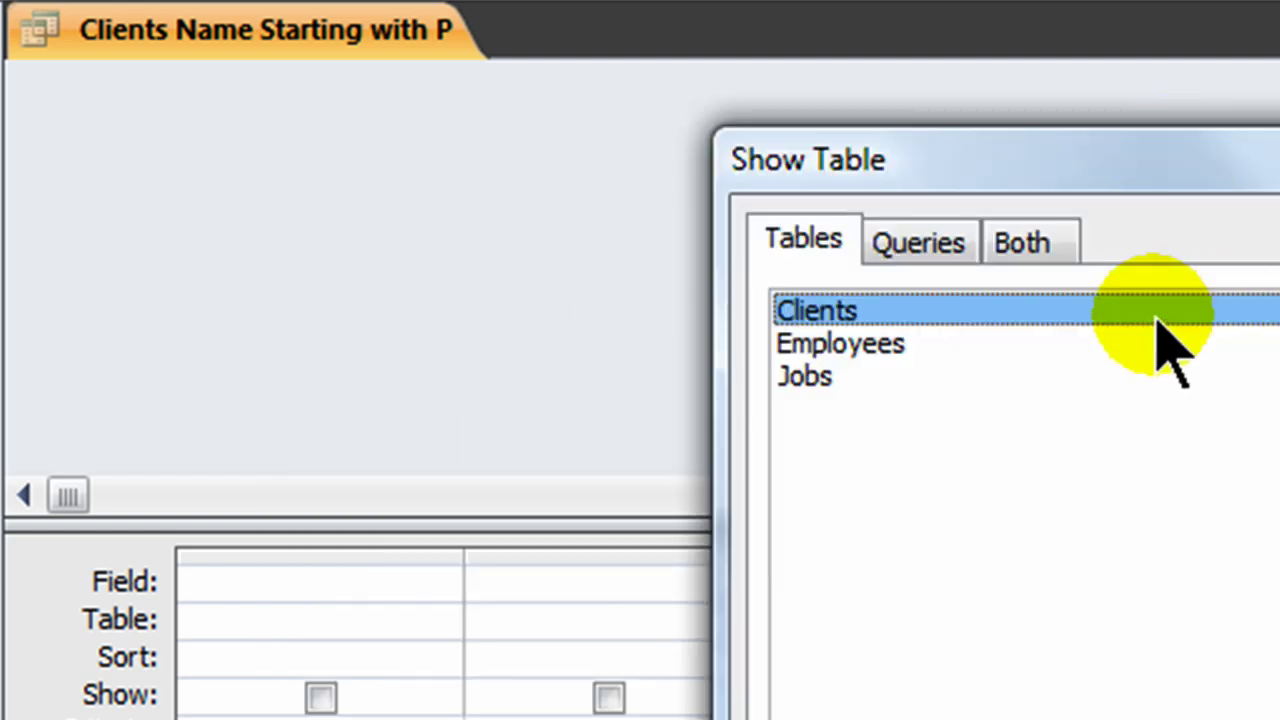
{"action": "double_click", "coordinate": [860, 342]}
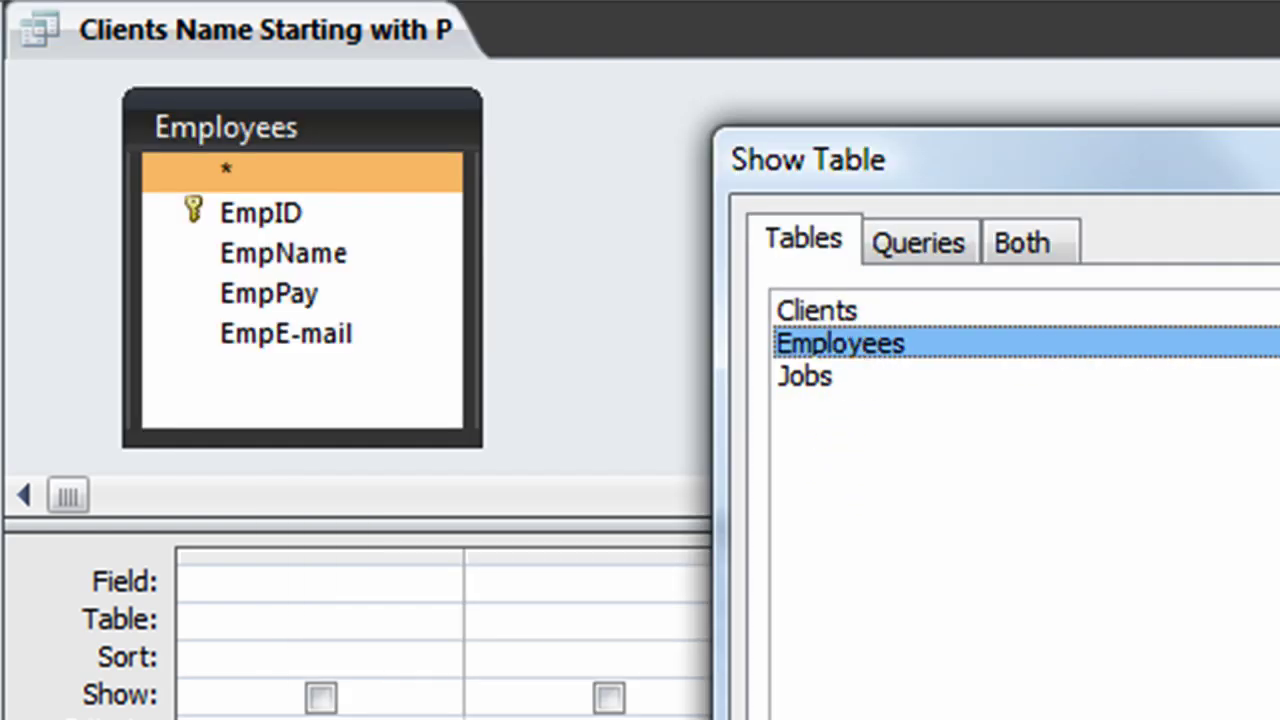
{"action": "key", "text": "Escape"}
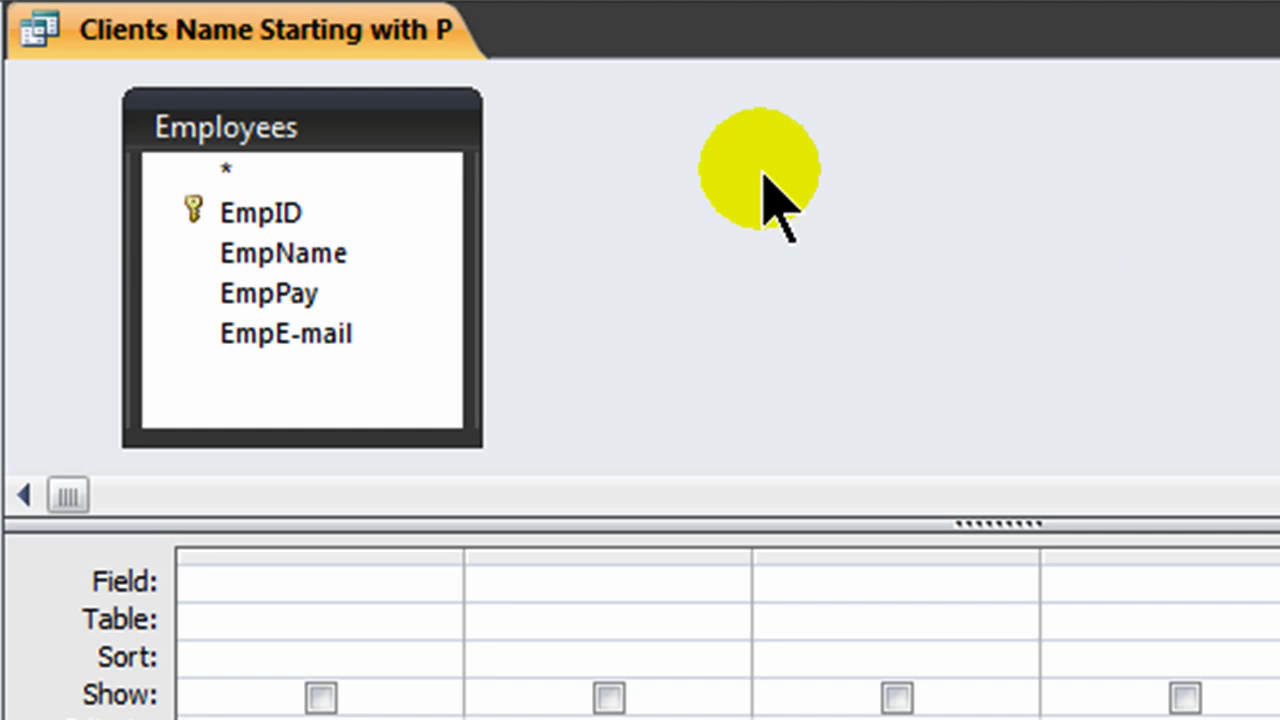
Step: Add EmpName and EmpPay as the first two query columns
{"action": "left_click", "coordinate": [316, 262]}
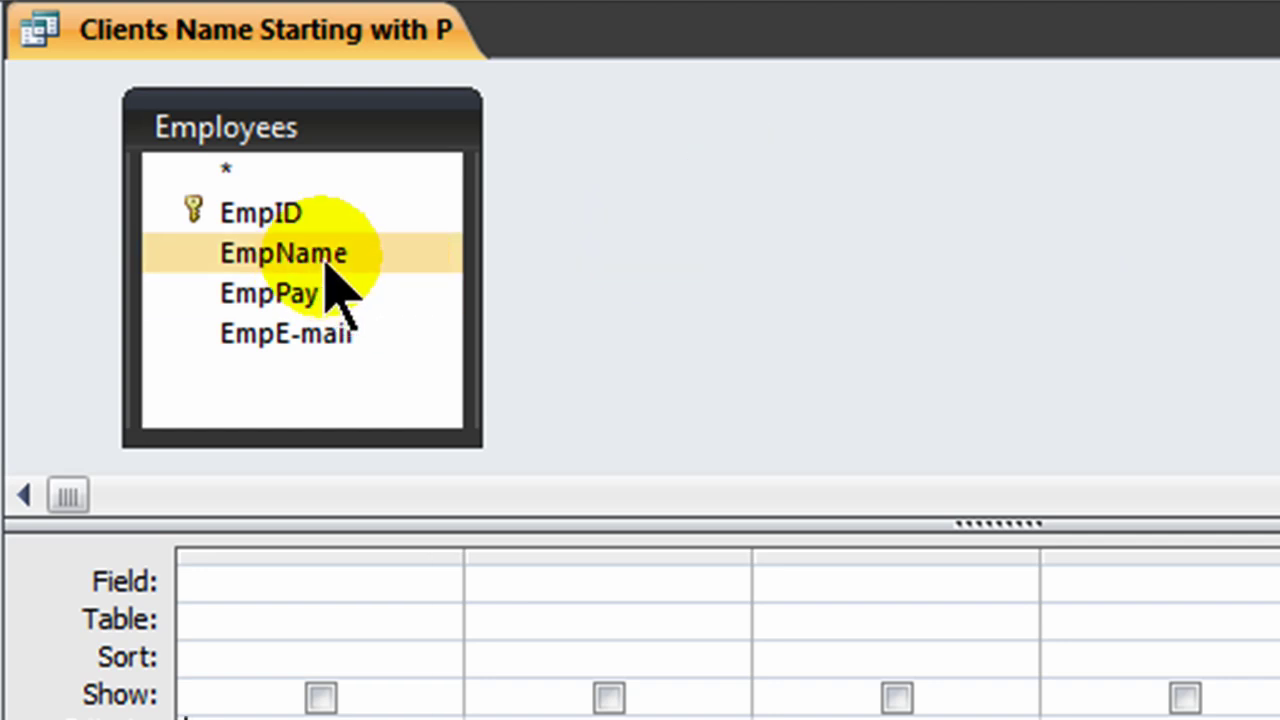
{"action": "double_click", "coordinate": [327, 258]}
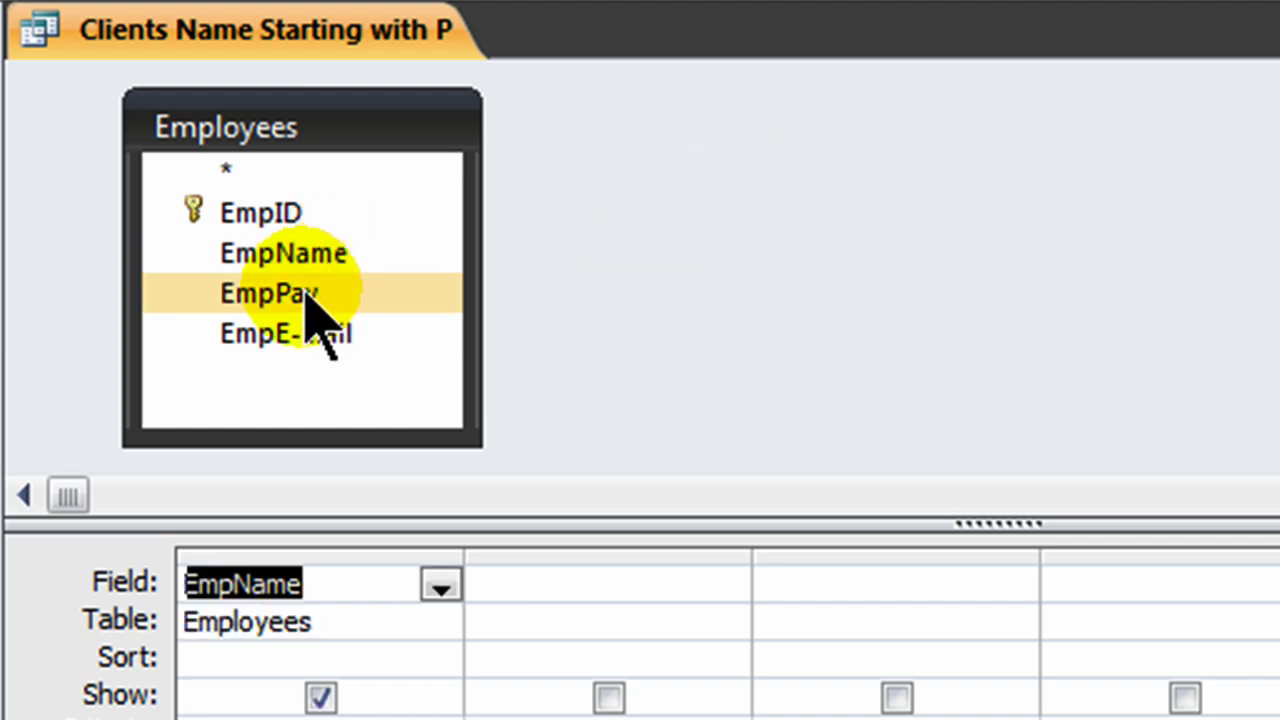
{"action": "double_click", "coordinate": [310, 293]}
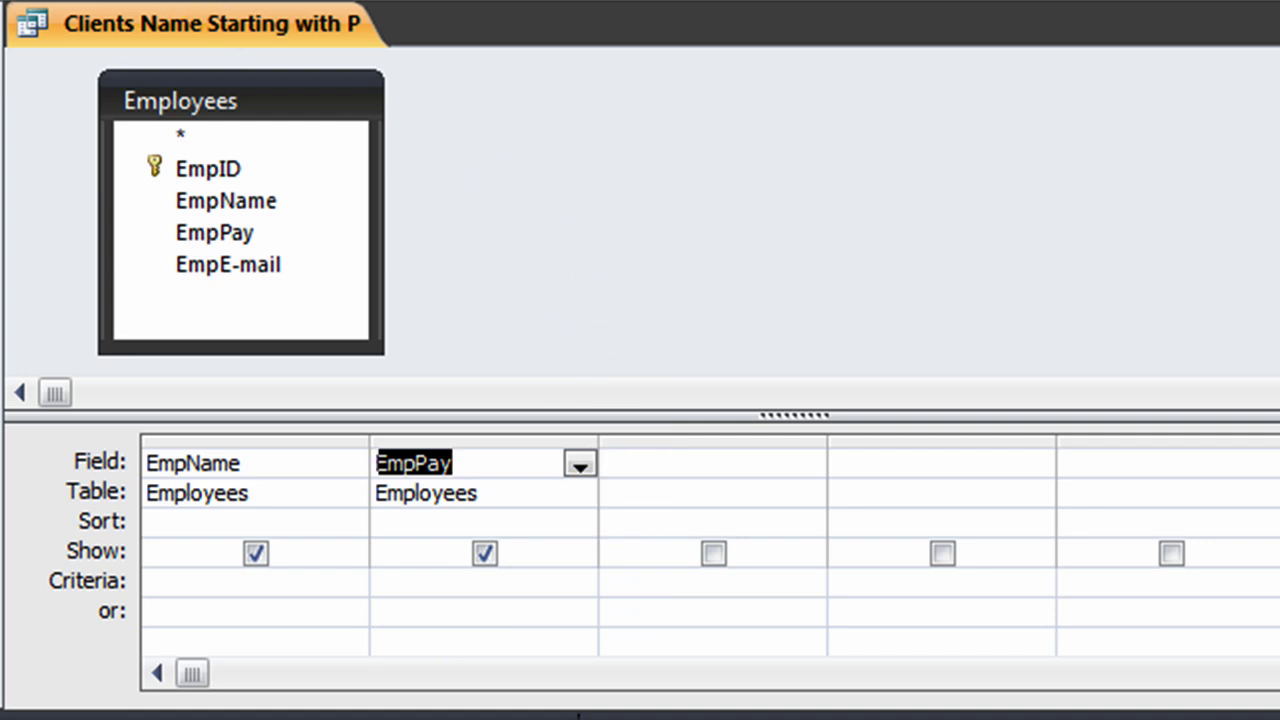
{"action": "left_click", "coordinate": [40, 3]}
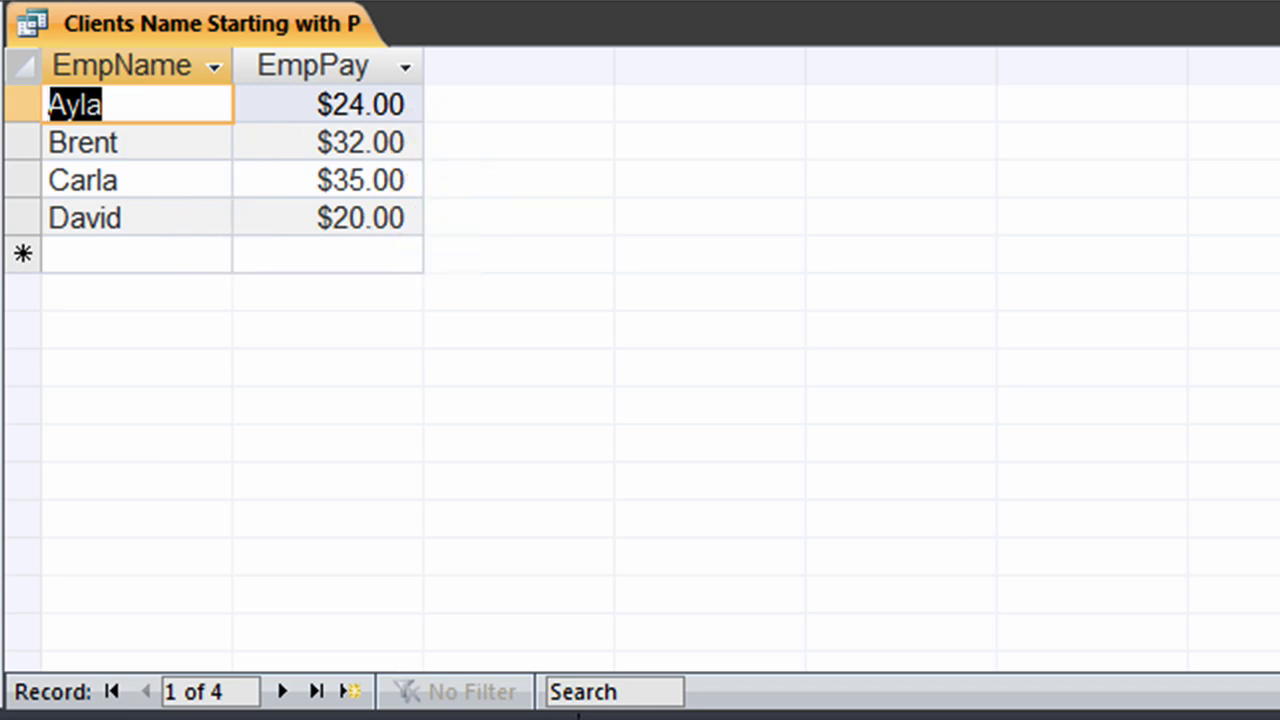
{"action": "left_click", "coordinate": [40, 3]}
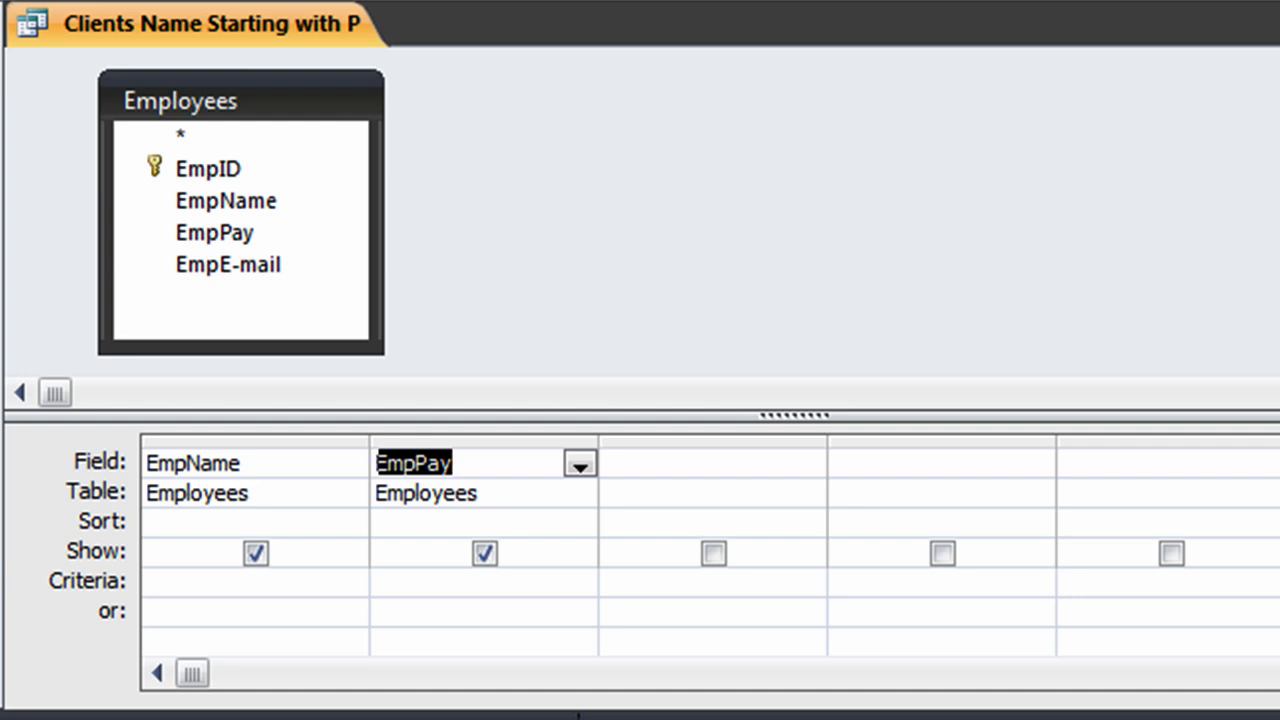
{"action": "key", "text": "ctrl+period"}
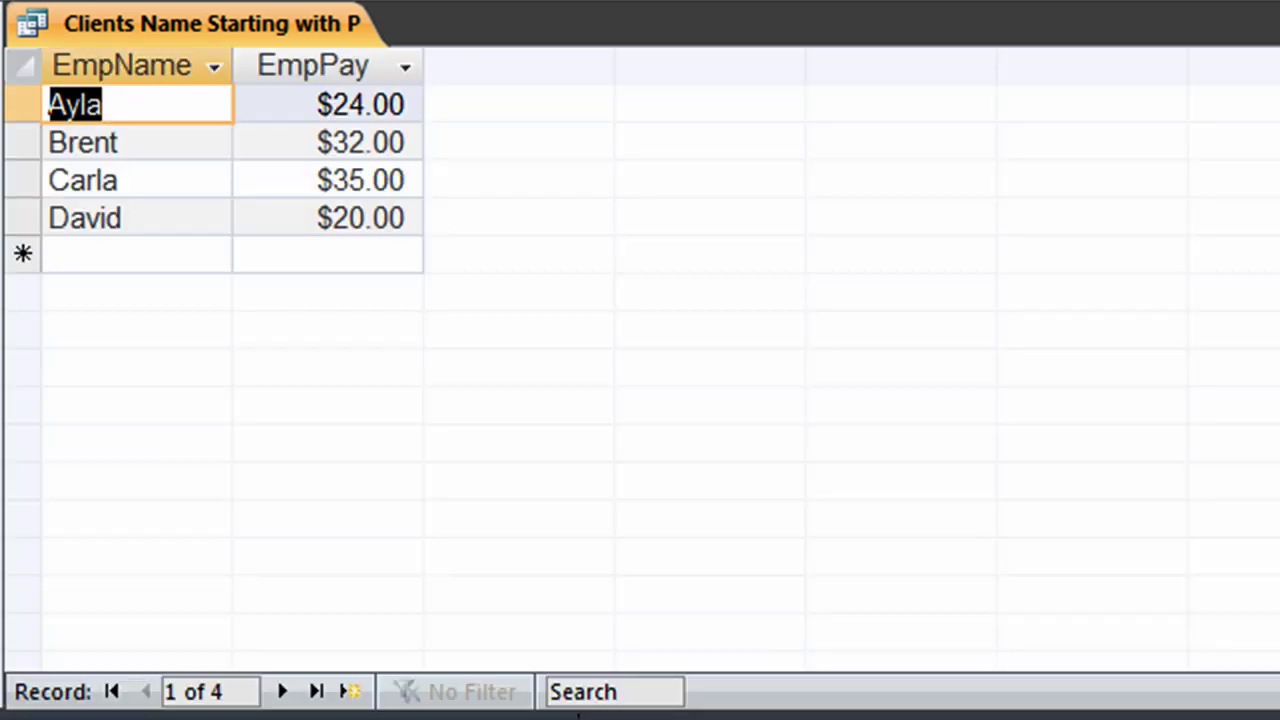
{"action": "key", "text": "ctrl+comma"}
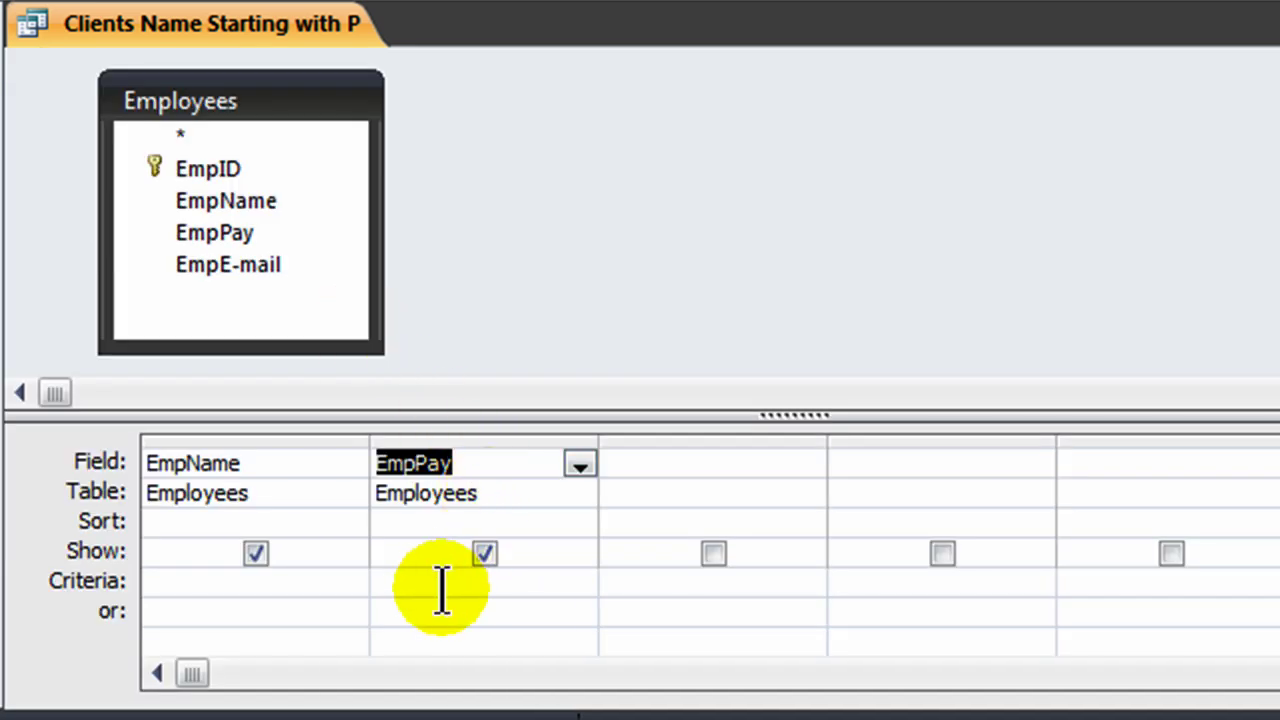
Step: Set the EmpPay criterion to >=30 and run the query, leaving the $32 and $35 records
{"action": "left_click", "coordinate": [418, 580]}
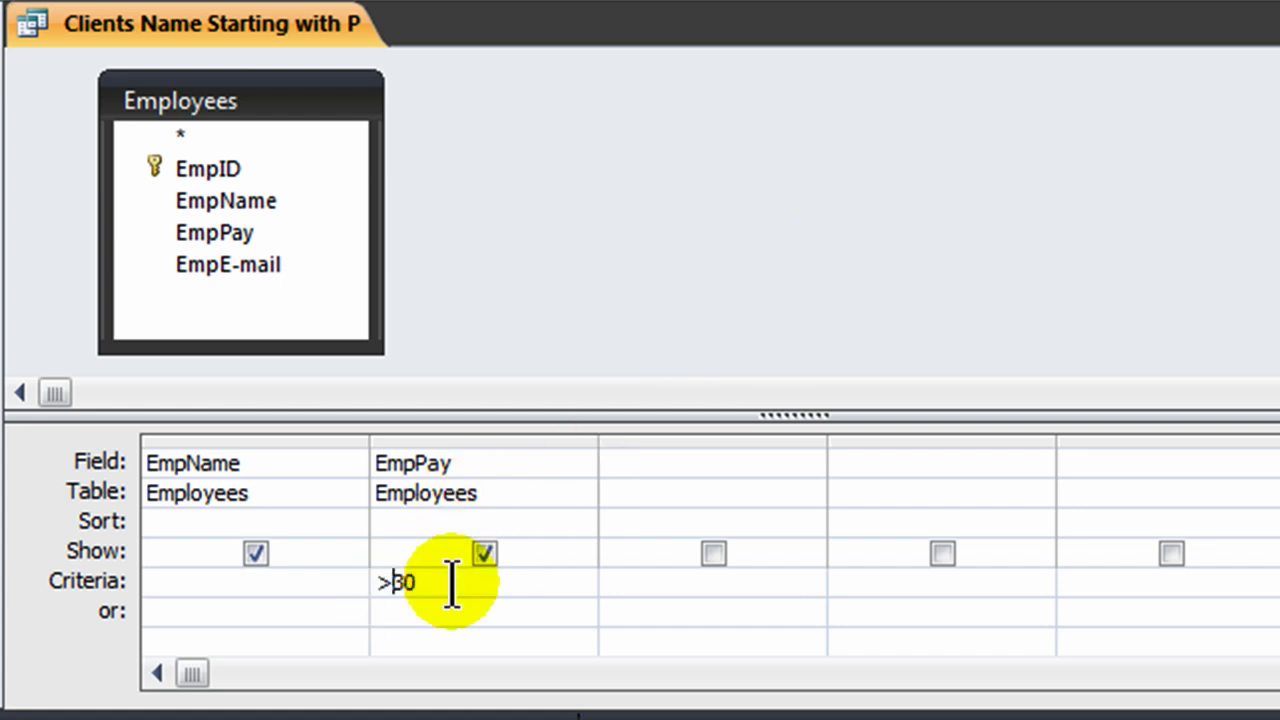
{"action": "type", "text": "="}
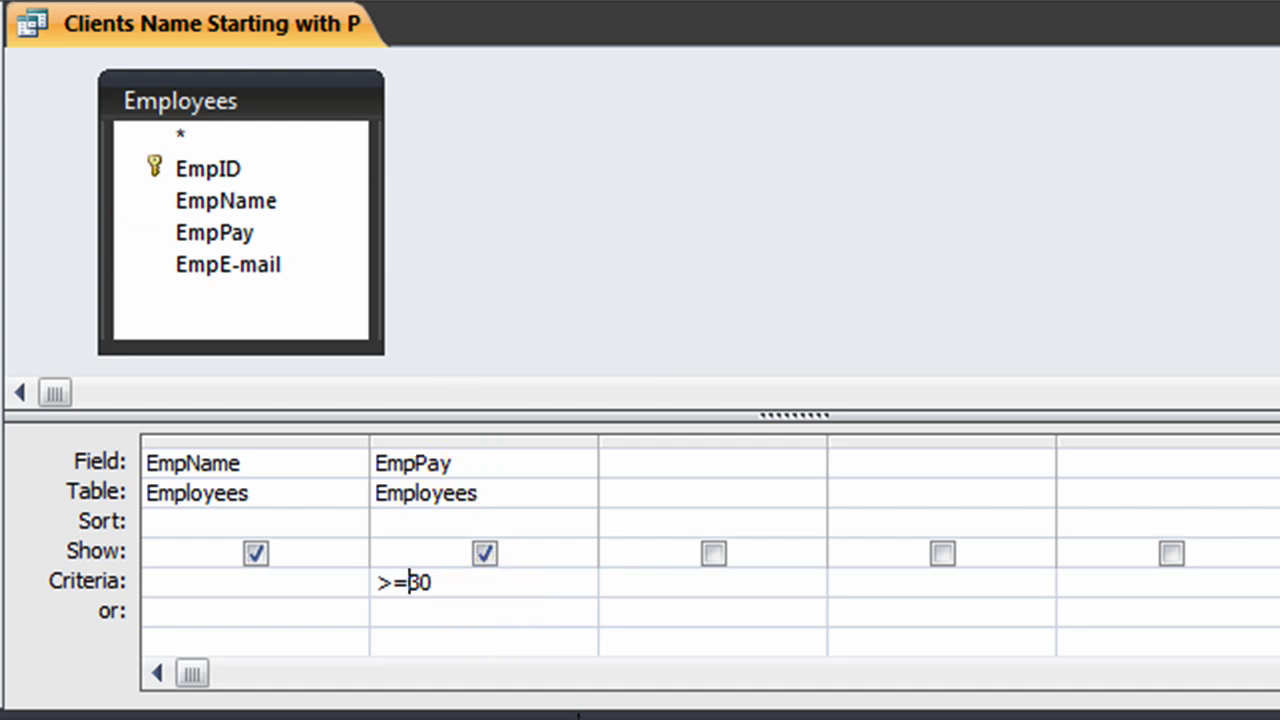
{"action": "left_click", "coordinate": [300, 2]}
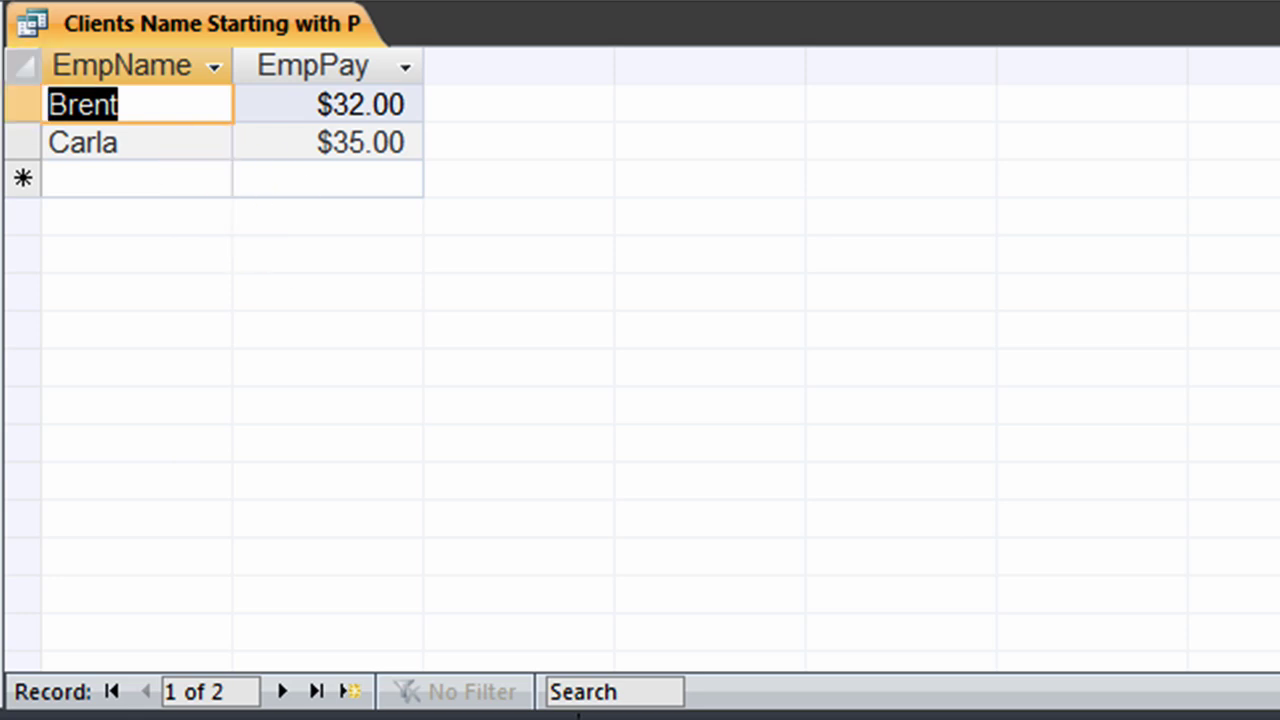
Step: Return to Design View and save the query as 'Employees Making more than $30 per hour'
{"action": "key", "text": "ctrl+comma"}
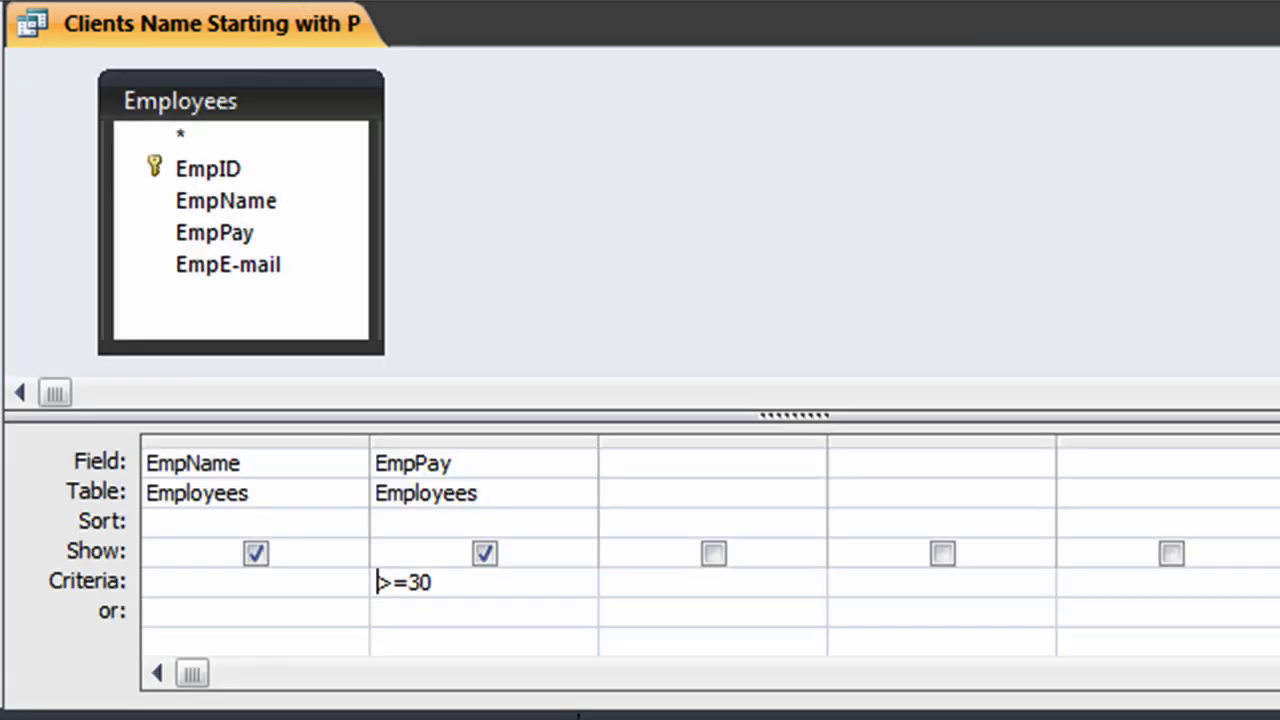
{"action": "key", "text": "alt+f"}
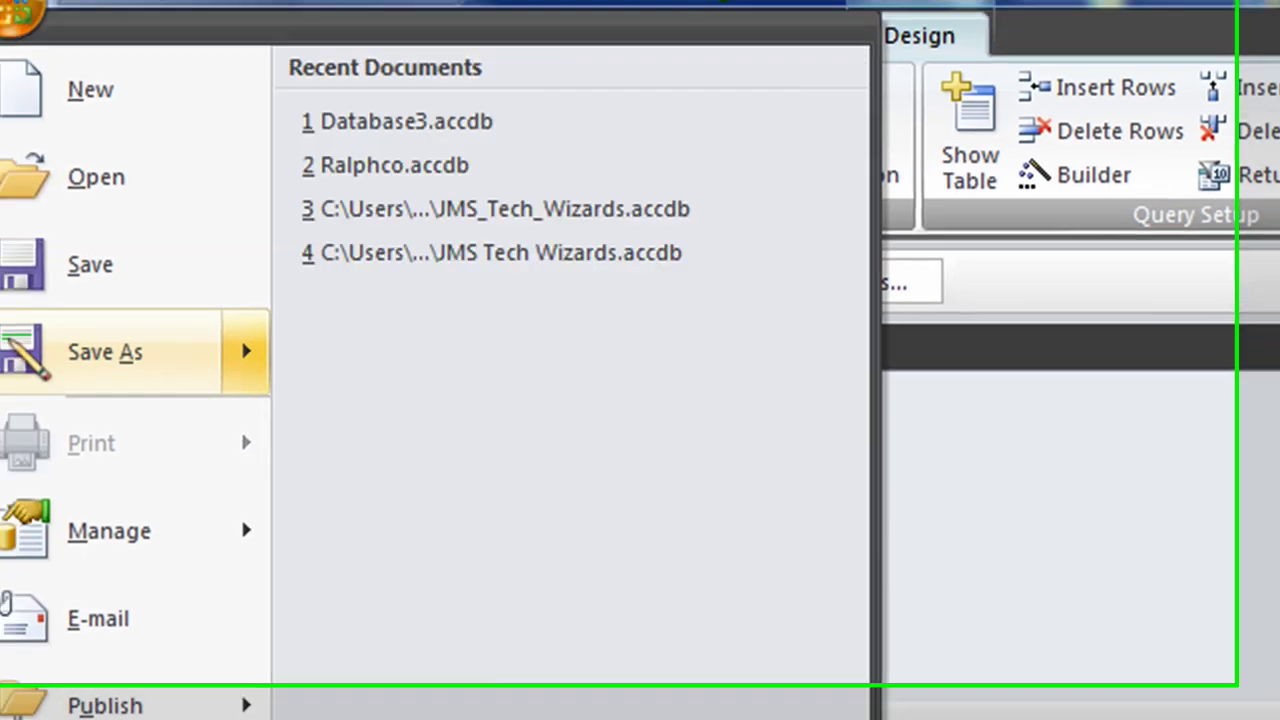
{"action": "left_click", "coordinate": [57, 42]}
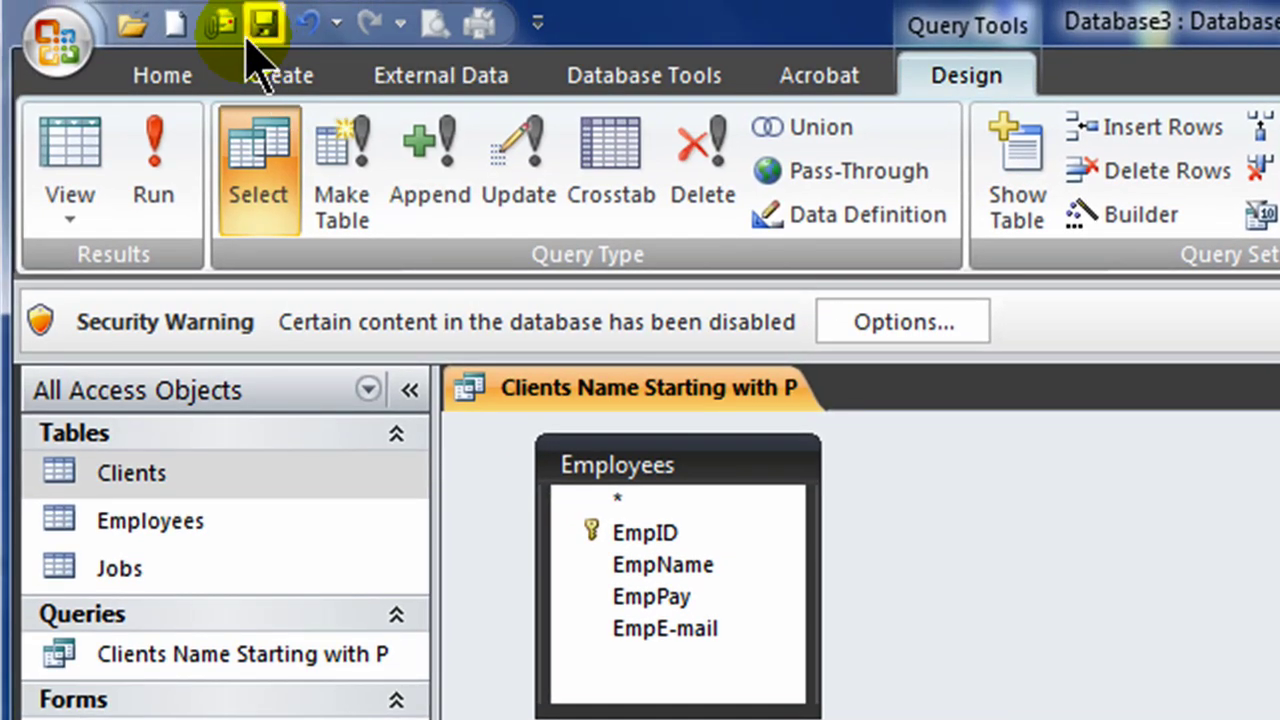
{"action": "left_click", "coordinate": [589, 627]}
{"action": "left_click", "coordinate": [585, 490]}
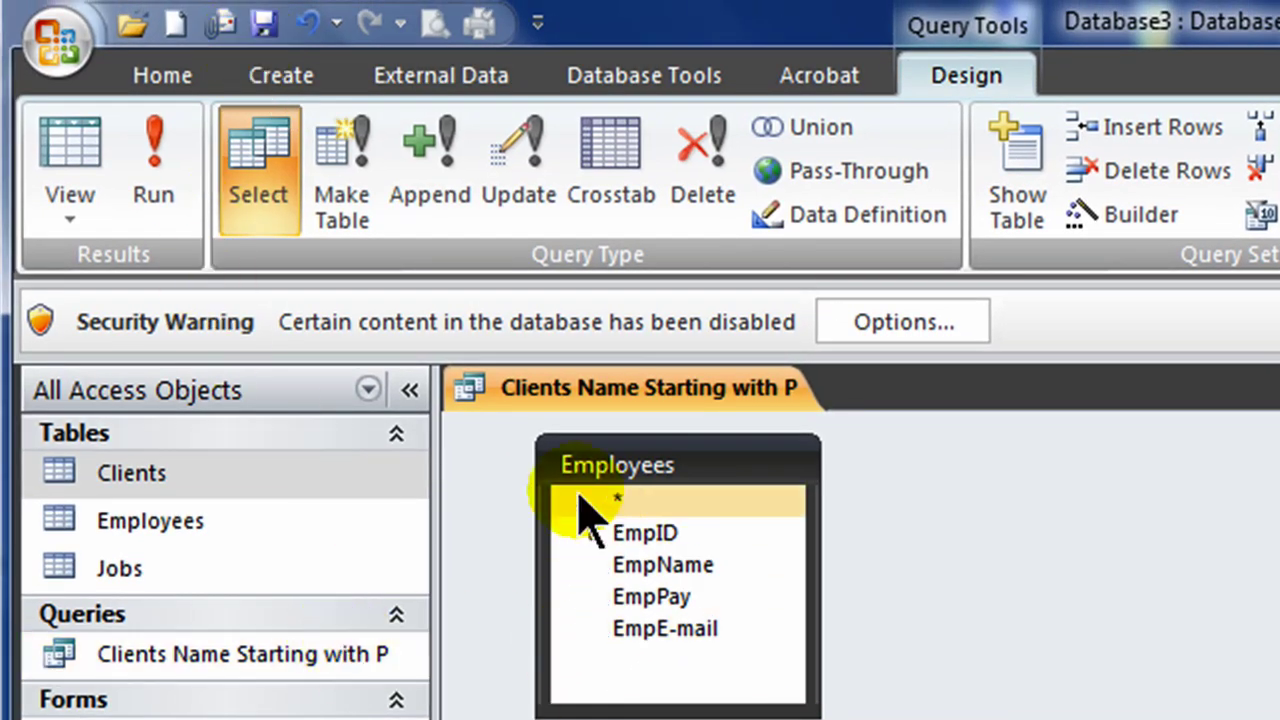
{"action": "left_click", "coordinate": [57, 42]}
{"action": "left_click", "coordinate": [147, 390]}
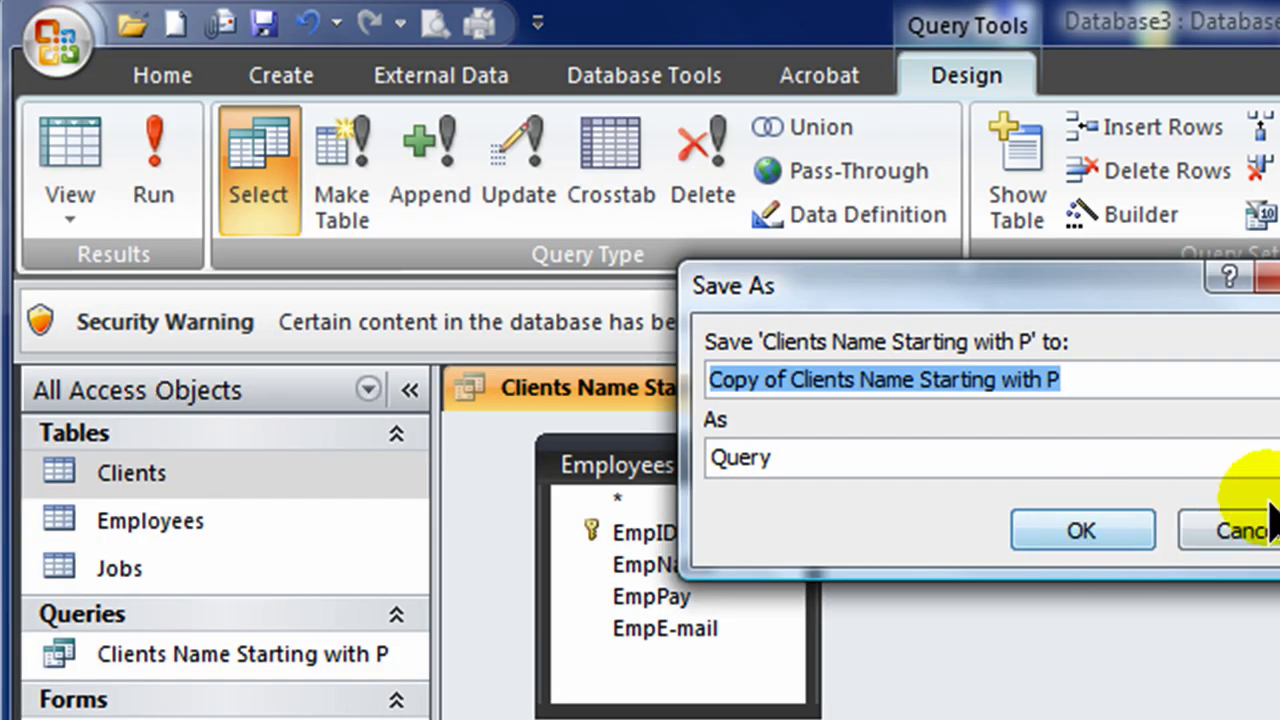
{"action": "type", "text": "Empl"}
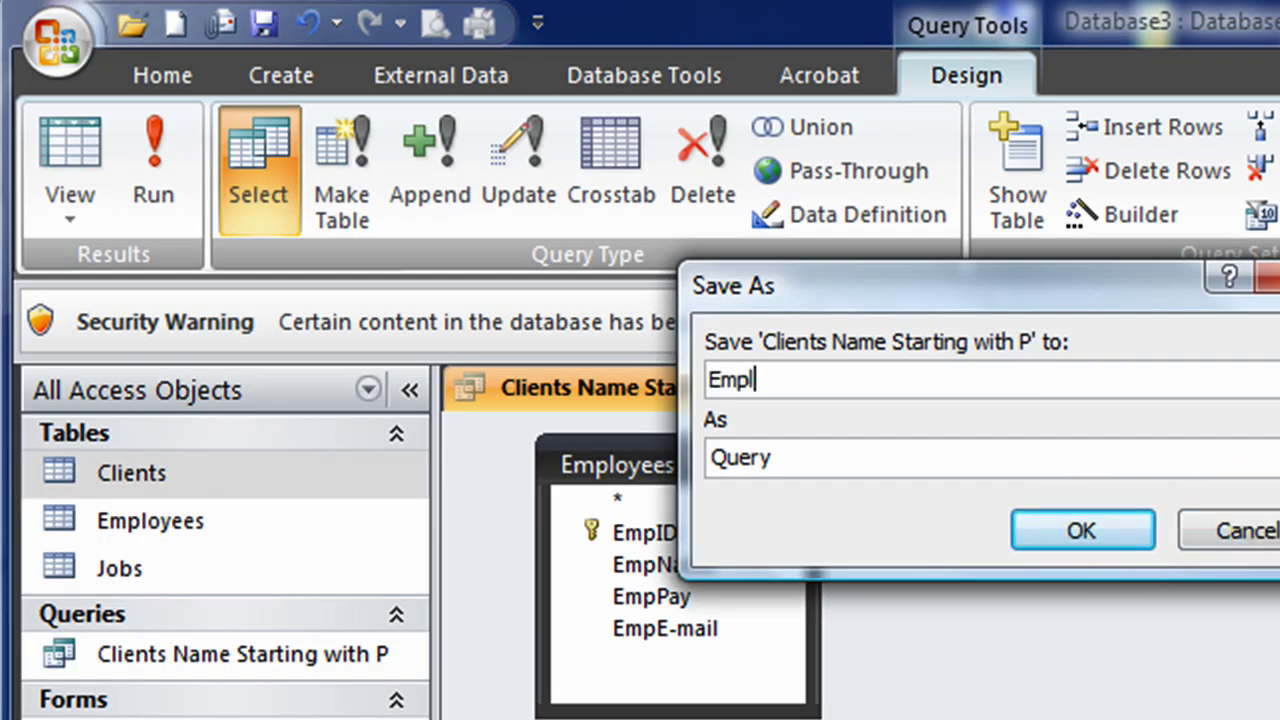
{"action": "type", "text": "oyees Making more than $30"}
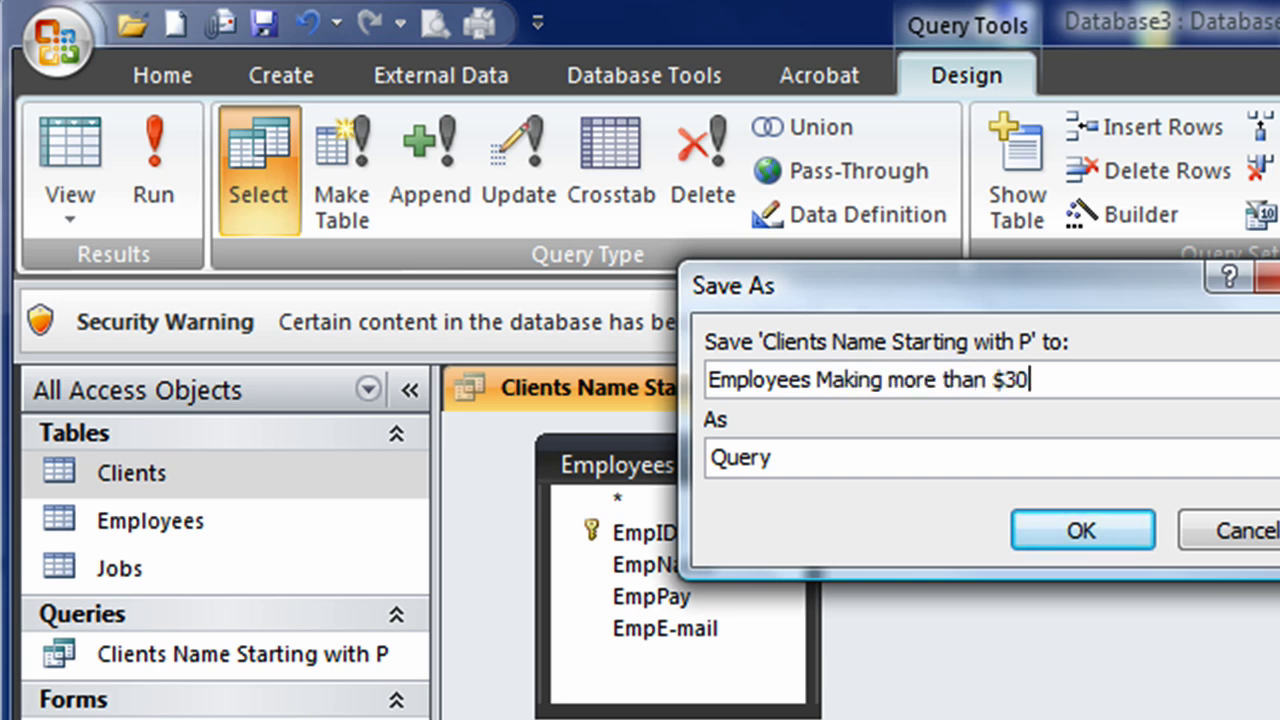
{"action": "type", "text": " per hour"}
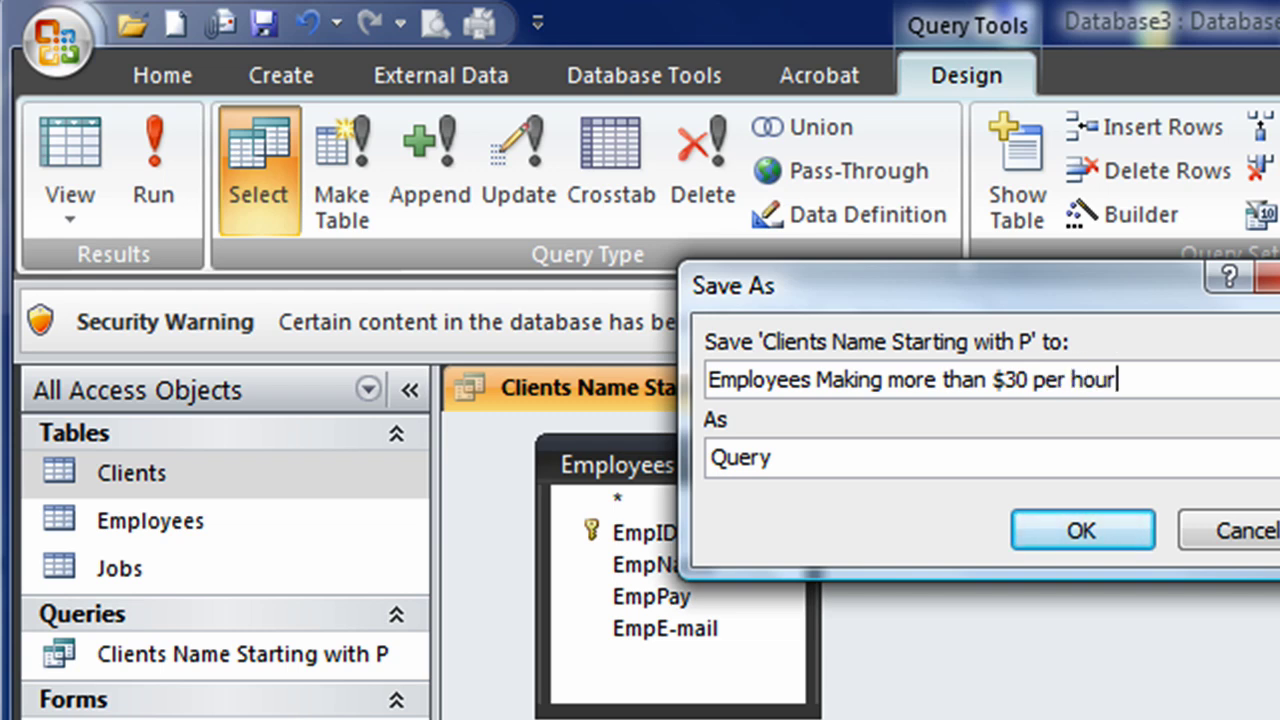
{"action": "left_click", "coordinate": [1134, 527]}
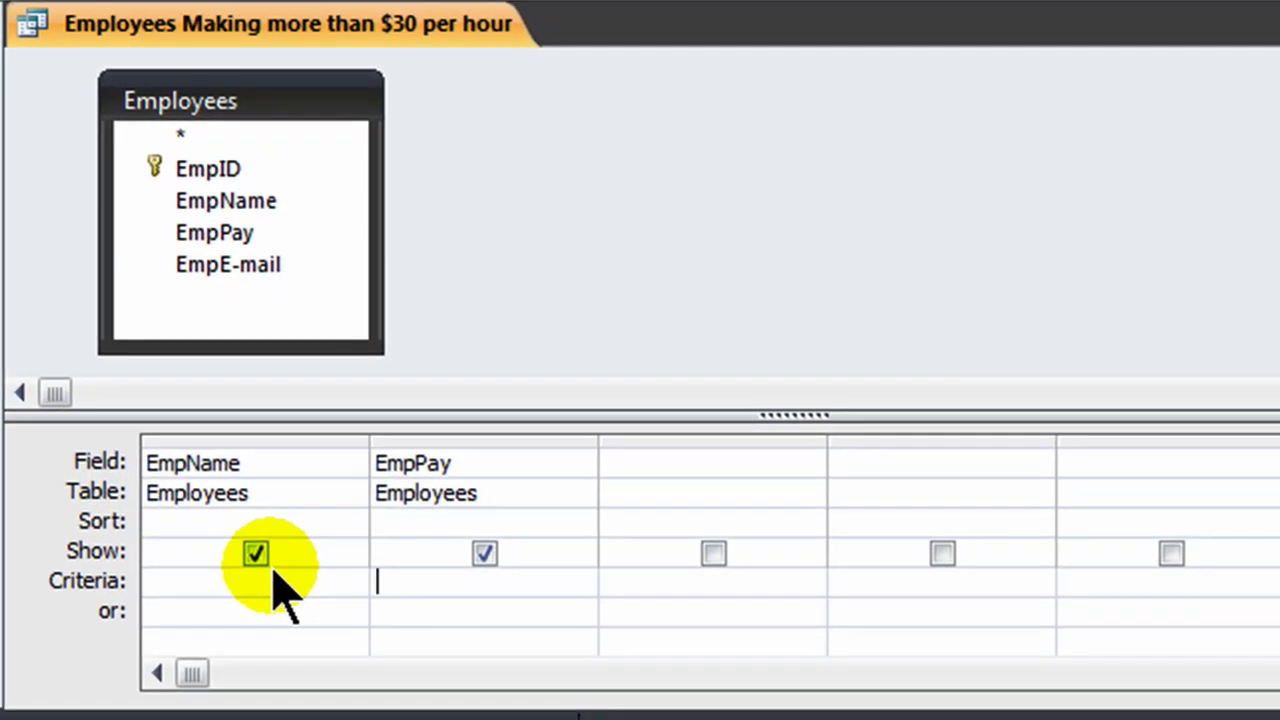
Step: Clear the >=30 criterion and bring up the shortcut menu for the empty third Field cell
{"action": "left_click", "coordinate": [647, 465]}
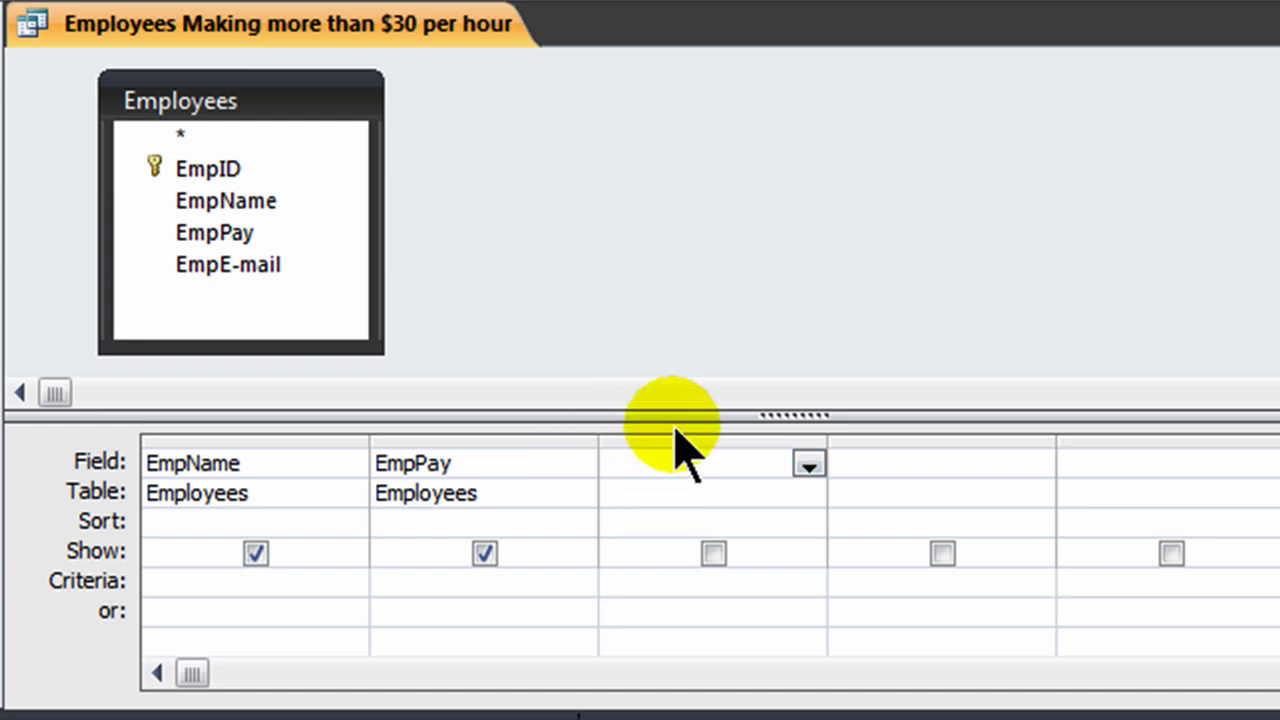
{"action": "right_click", "coordinate": [619, 465]}
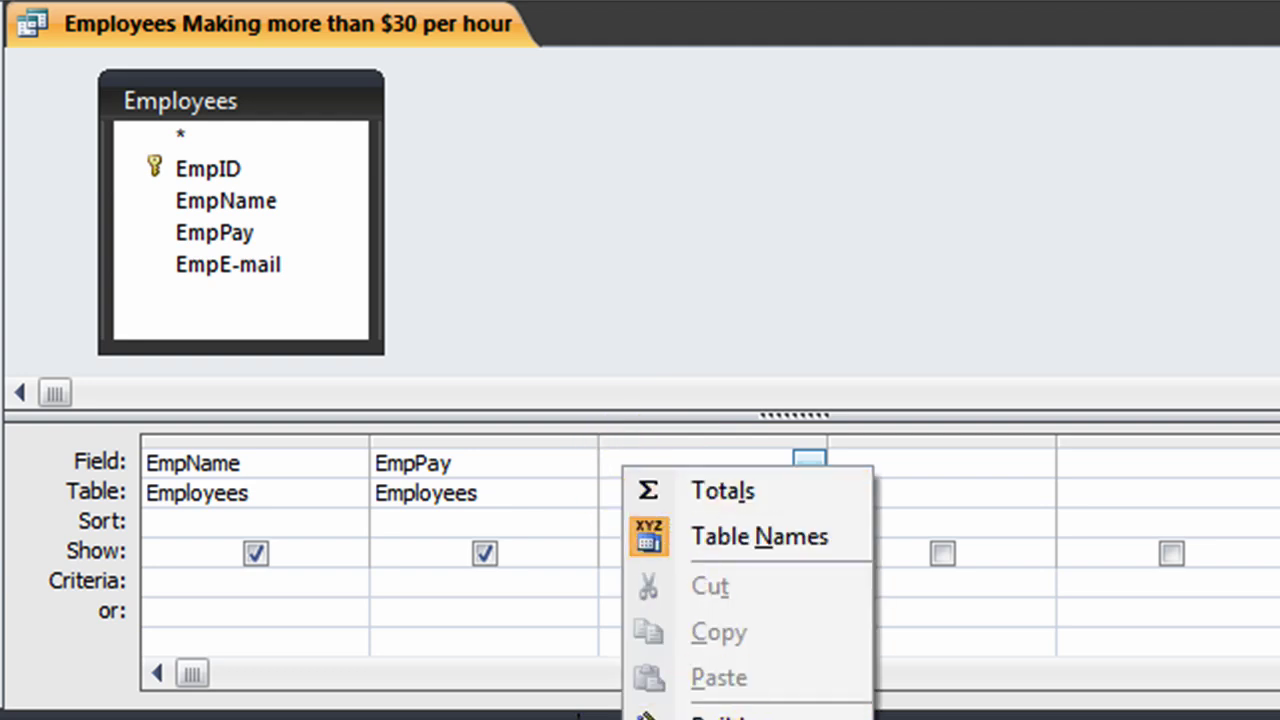
Step: Open the third field in the Zoom editor and set its font size to 14
{"action": "left_click", "coordinate": [720, 719]}
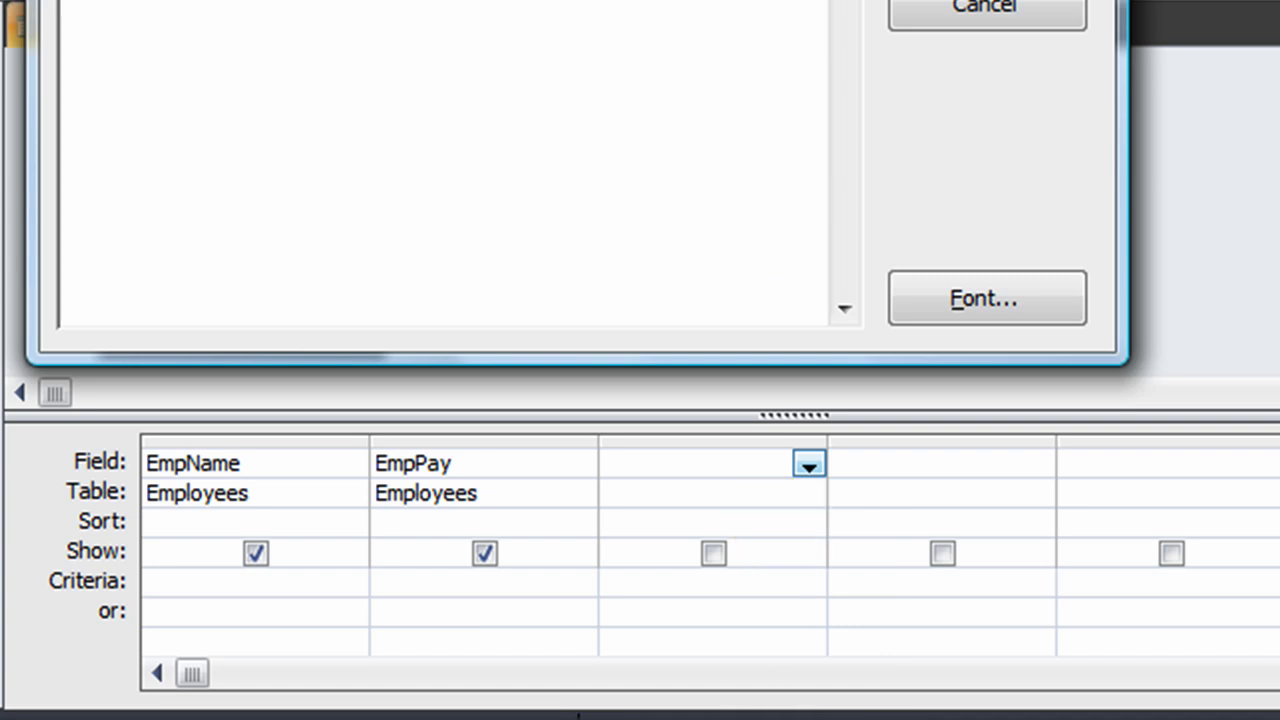
{"action": "left_click_drag", "start_coordinate": [700, 0], "coordinate": [904, 0]}
{"action": "left_click", "coordinate": [1178, 290]}
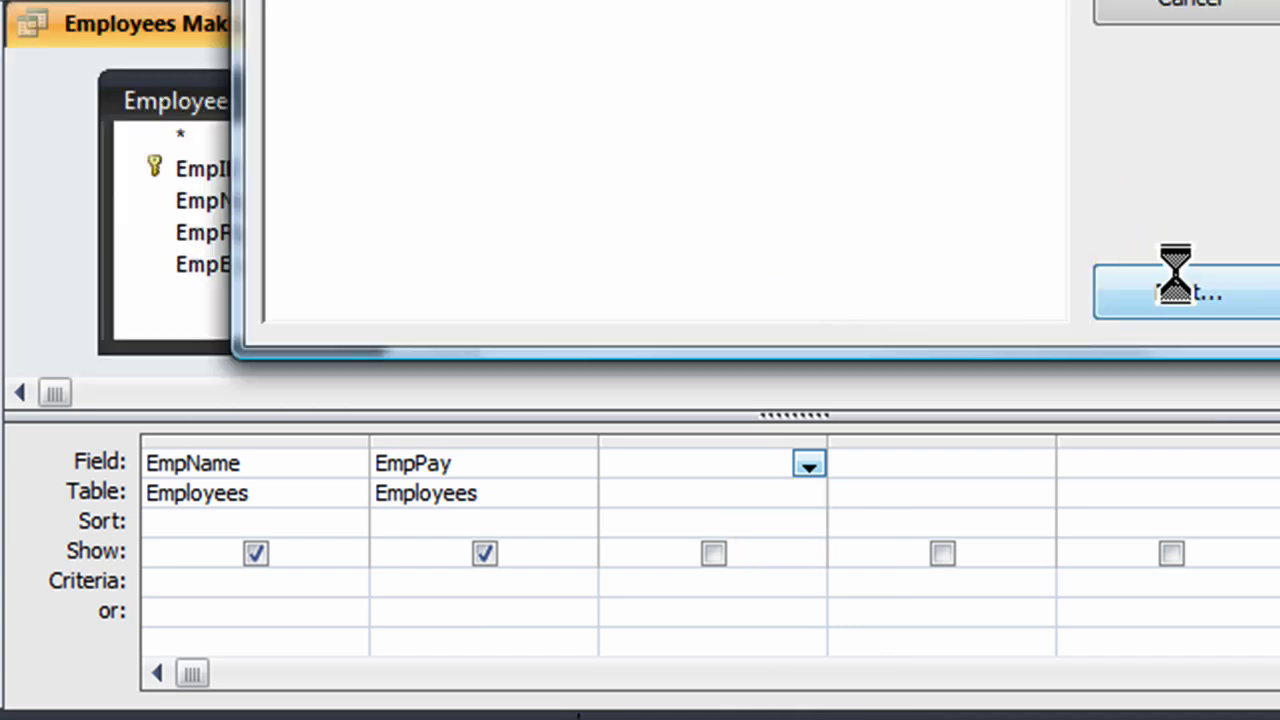
{"action": "left_click", "coordinate": [876, 331]}
{"action": "left_click", "coordinate": [1045, 168]}
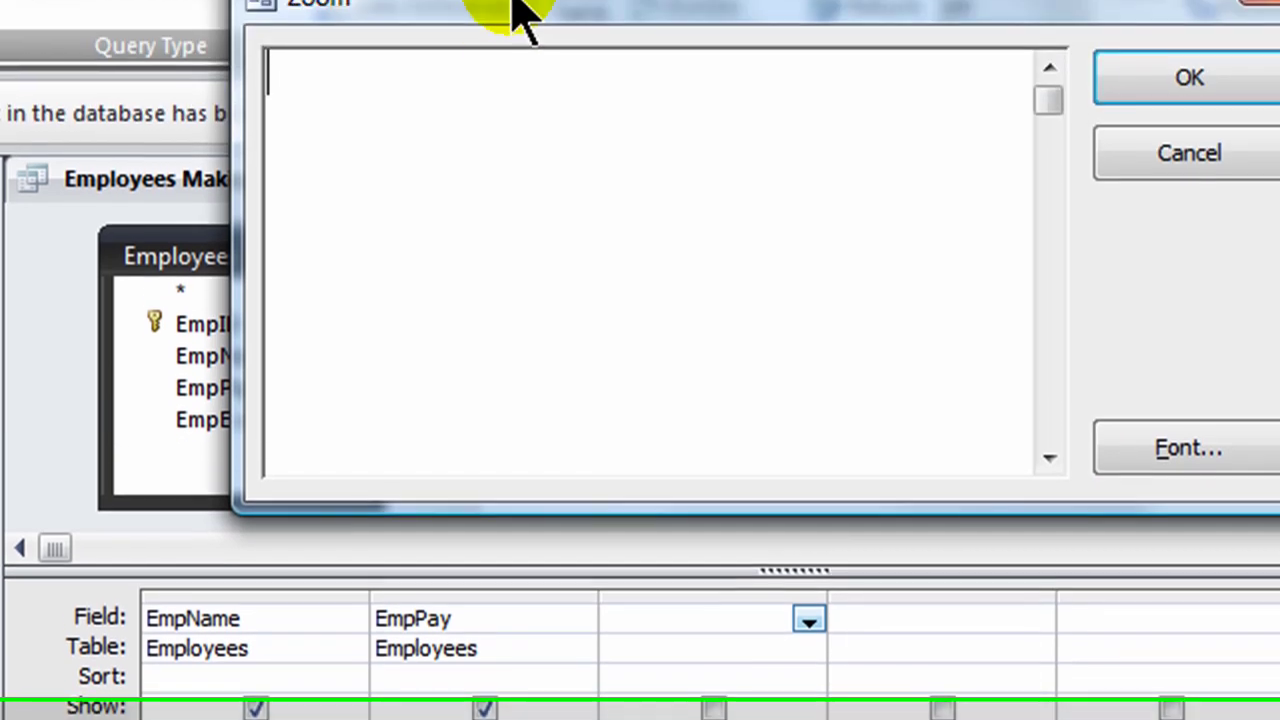
{"action": "left_click_drag", "start_coordinate": [511, 12], "coordinate": [674, 3]}
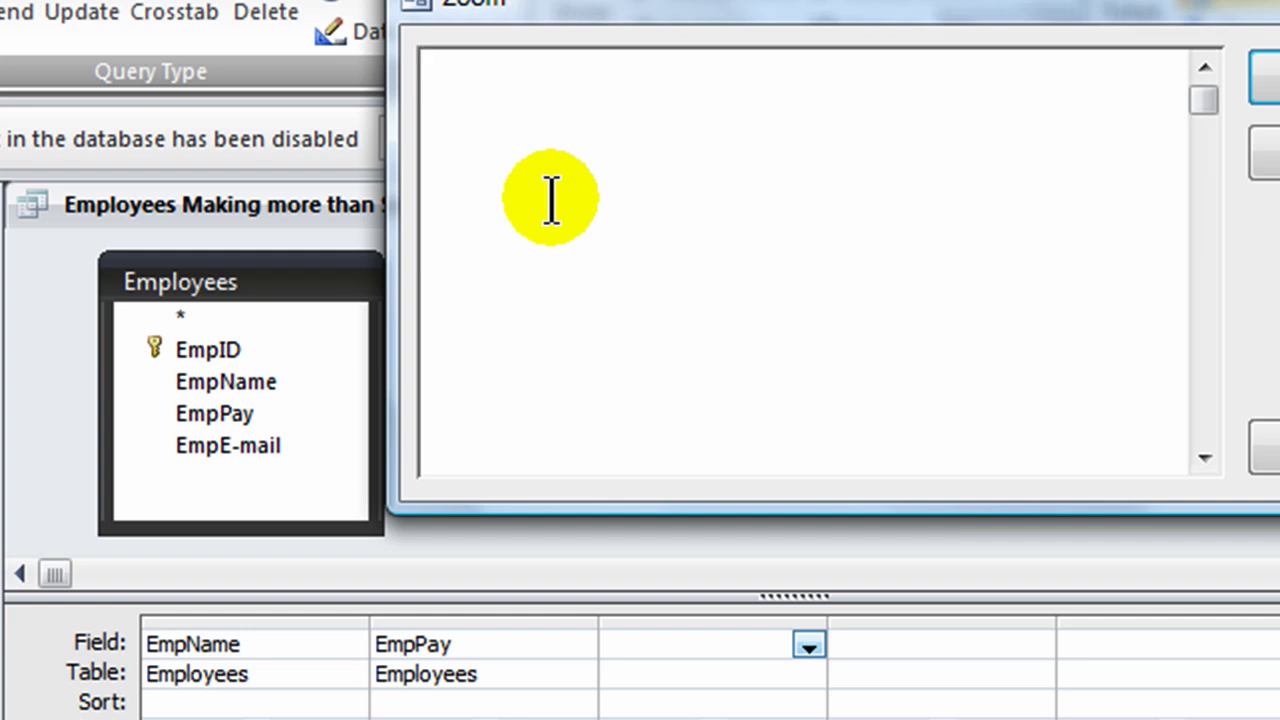
Step: Enter the expression Holiday Bonus:[EmpPay]*8 and confirm it
{"action": "type", "text": "Holiday Bonus:"}
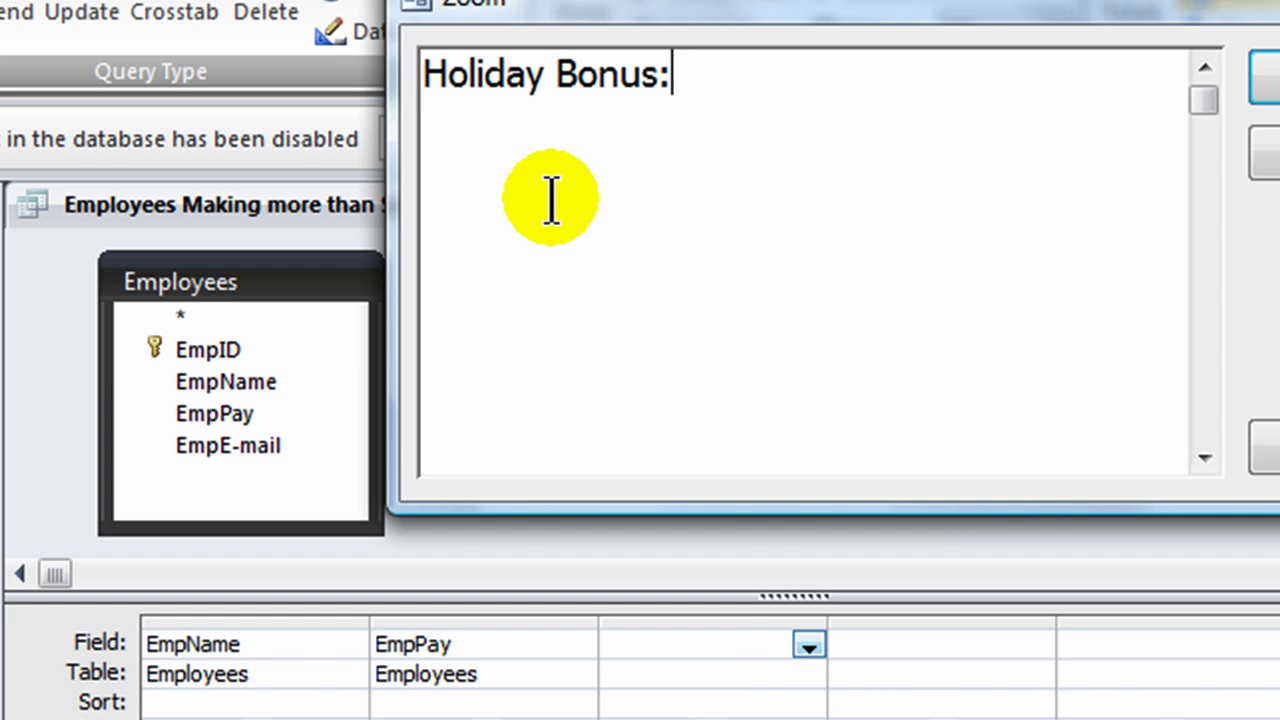
{"action": "left_click", "coordinate": [416, 78]}
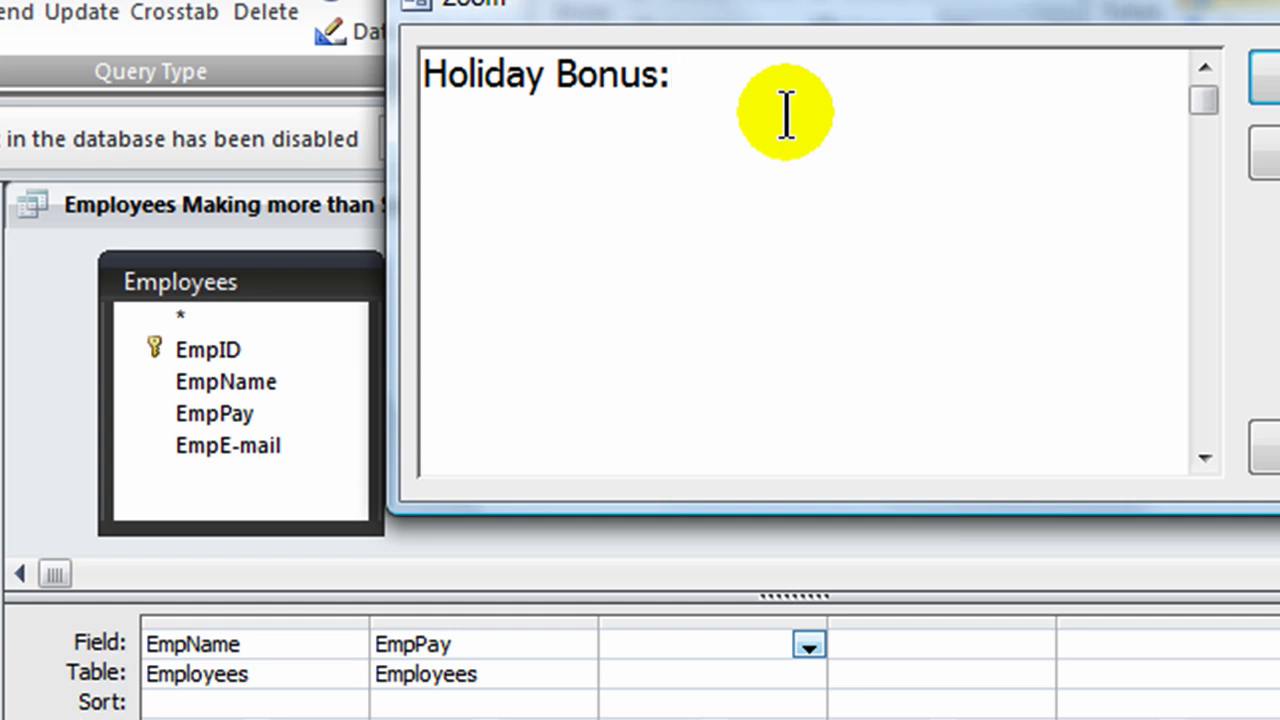
{"action": "type", "text": "[EmpPay"}
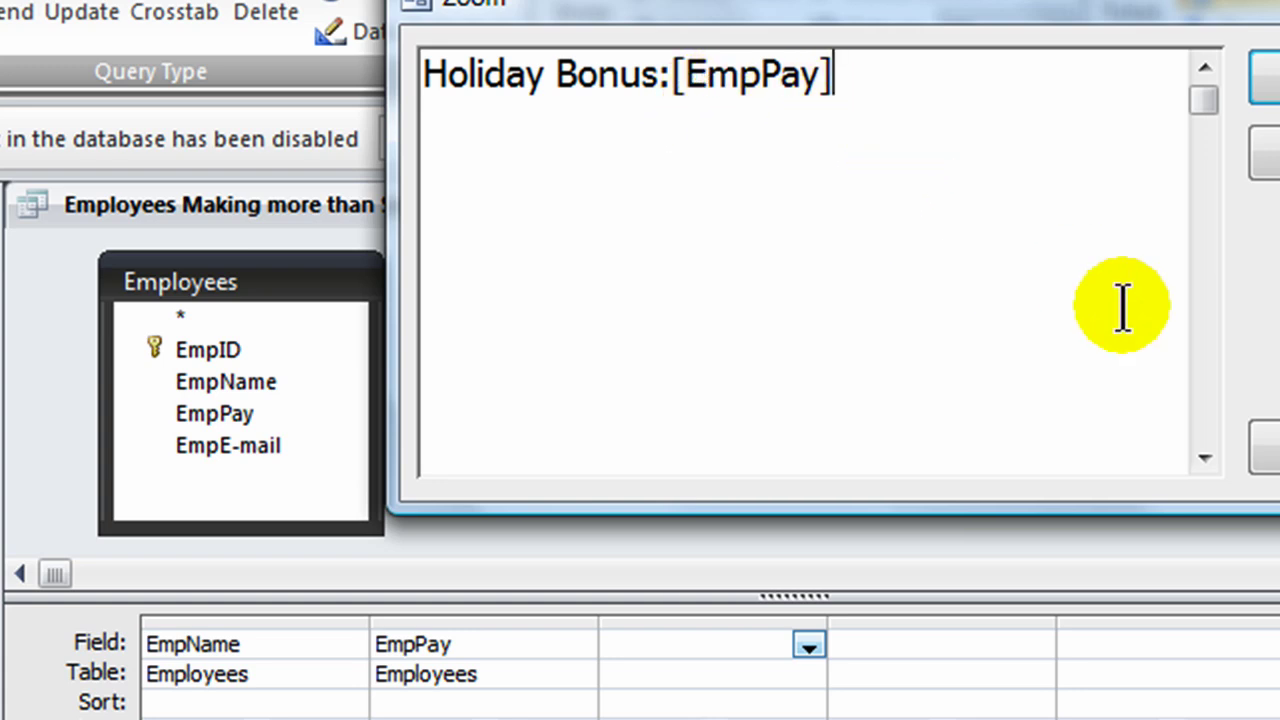
{"action": "type", "text": "8"}
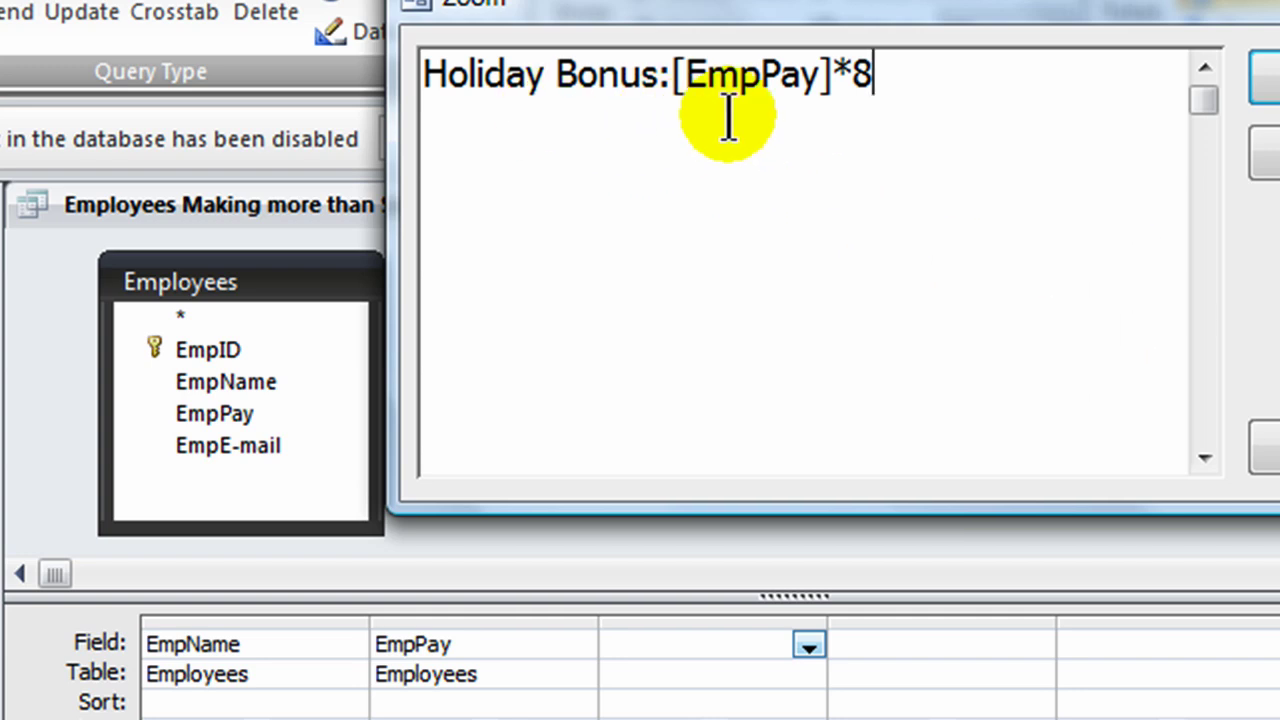
{"action": "left_click", "coordinate": [1265, 77]}
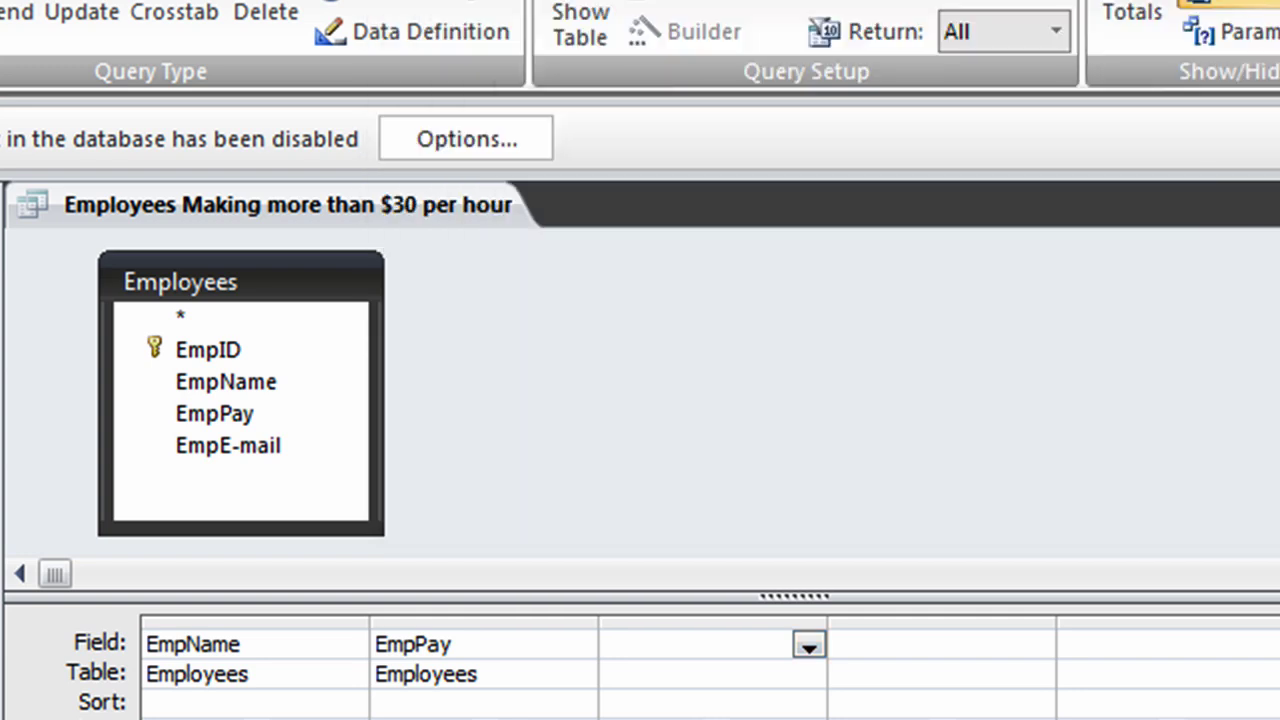
Step: Run the query to see $160–$280 bonuses, return to Design View, and review [EmpPay]*8 in Zoom
{"action": "left_click", "coordinate": [2, 12]}
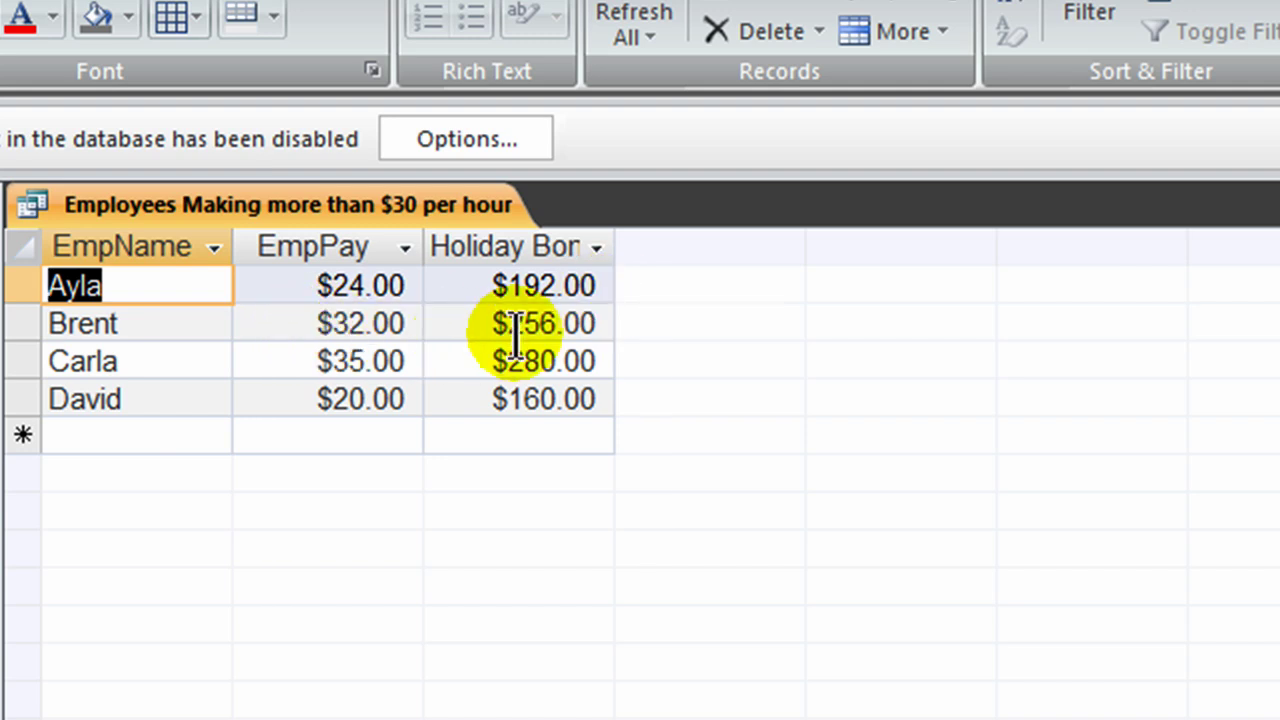
{"action": "left_click", "coordinate": [0, 12]}
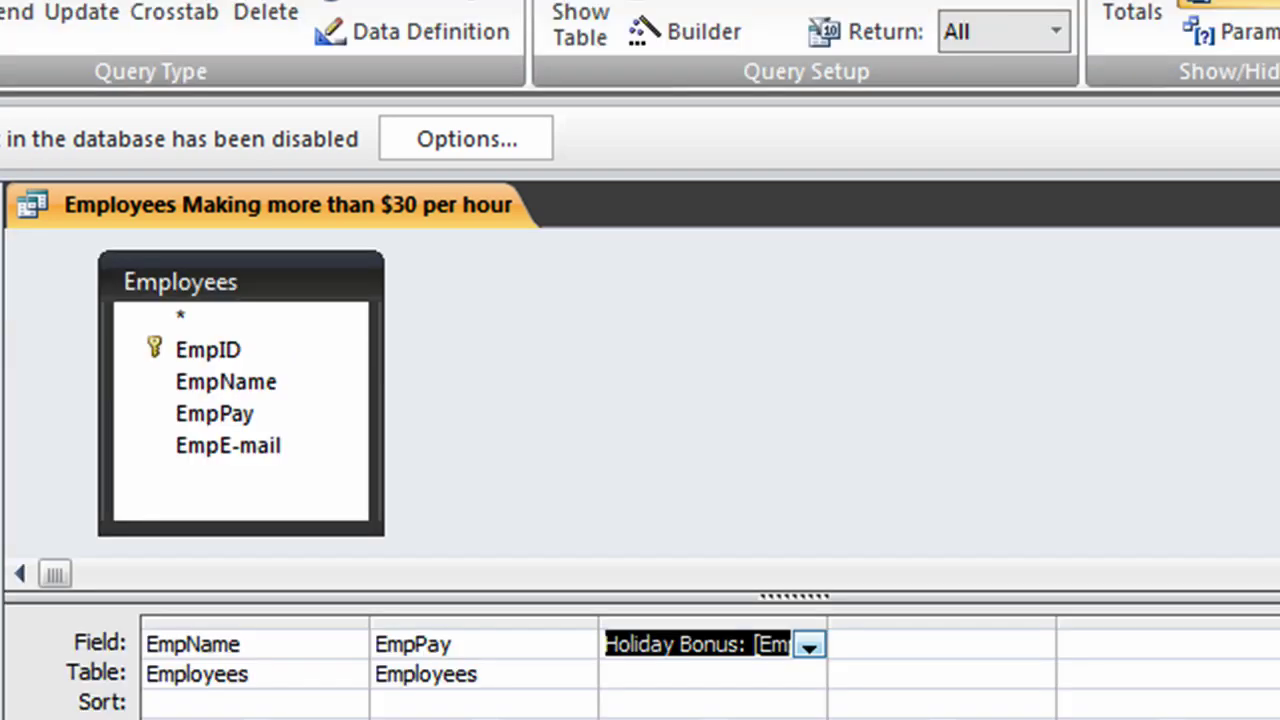
{"action": "right_click", "coordinate": [677, 643]}
{"action": "key", "text": "z"}
{"action": "left_click", "coordinate": [126, 91]}
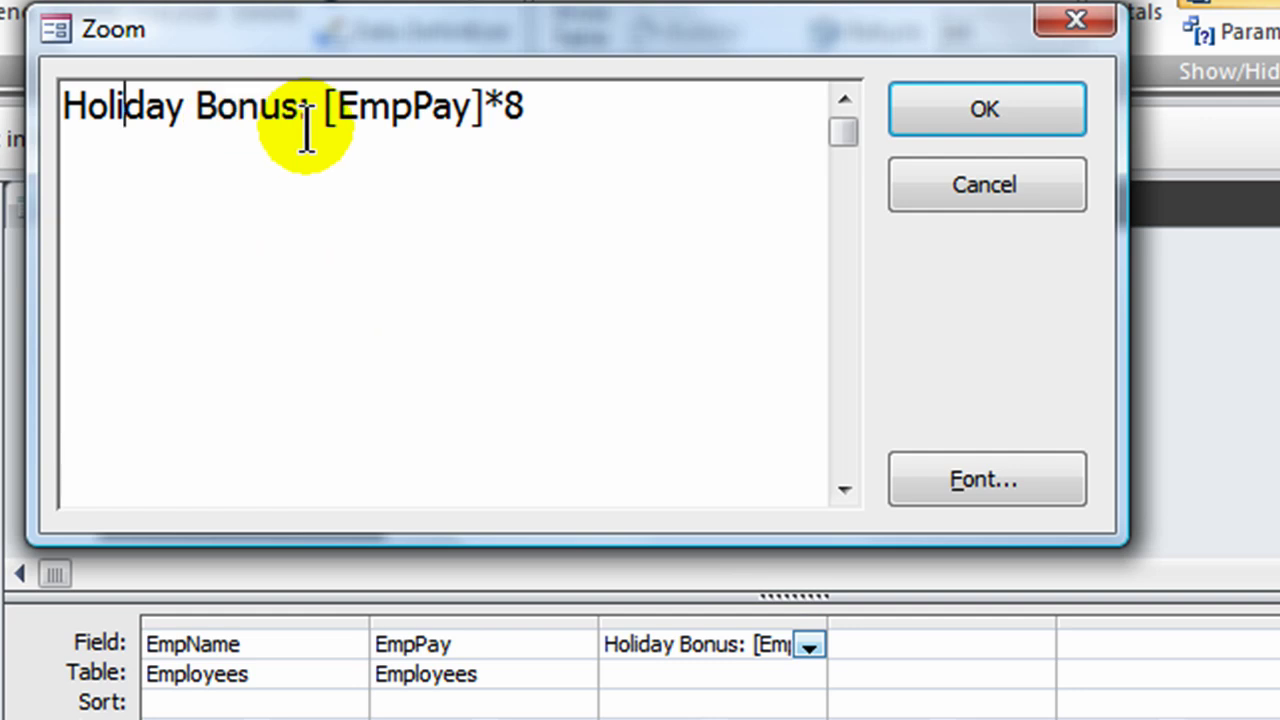
{"action": "left_click_drag", "start_coordinate": [314, 125], "coordinate": [549, 129]}
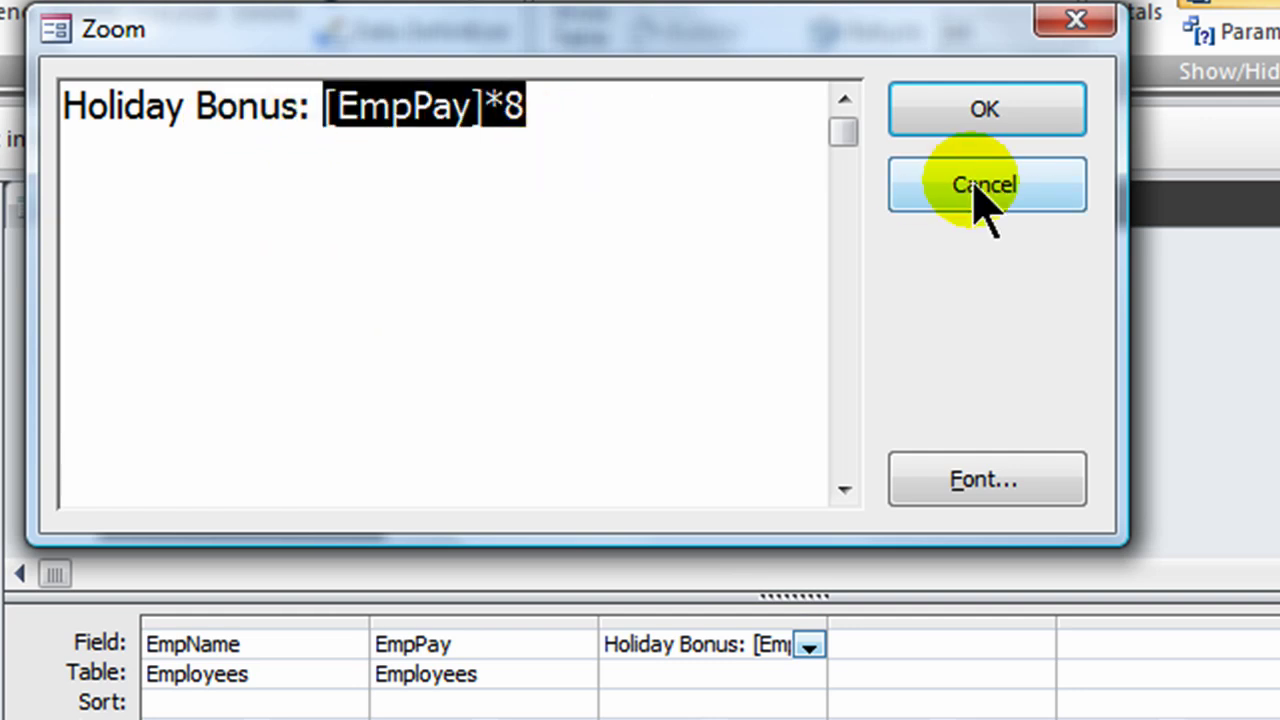
{"action": "left_click", "coordinate": [985, 115]}
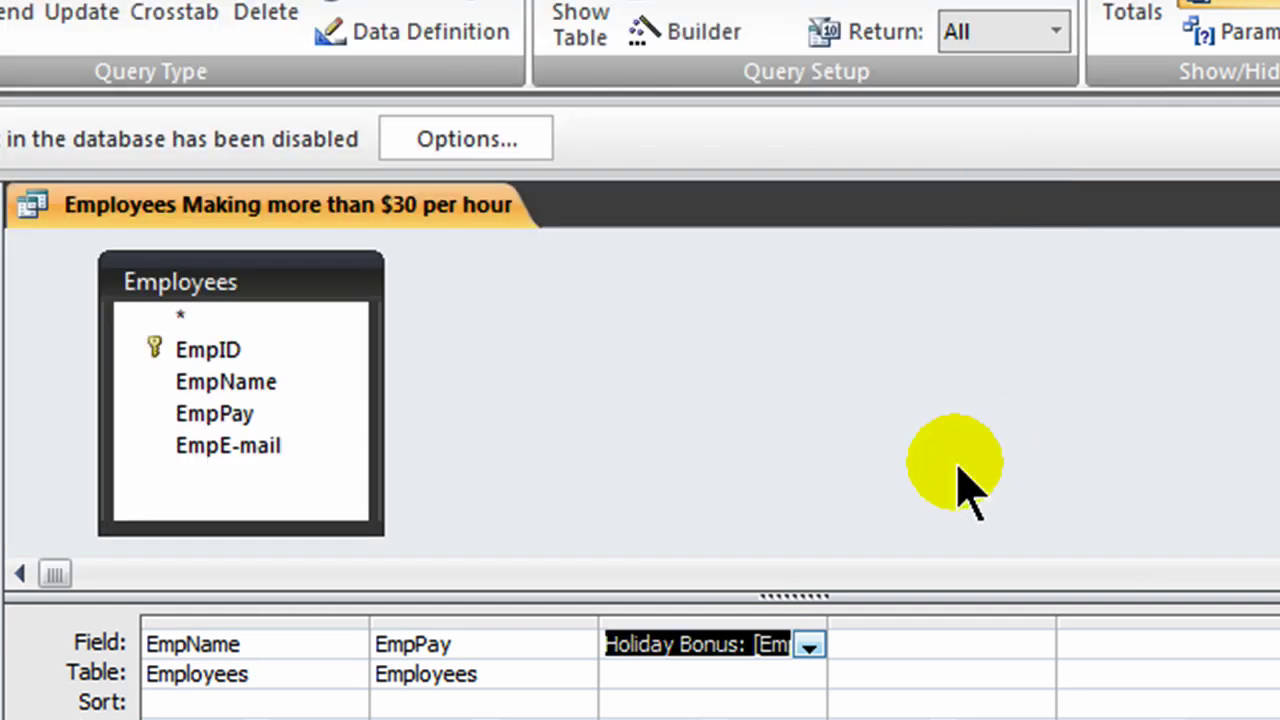
{"action": "left_click", "coordinate": [0, 0]}
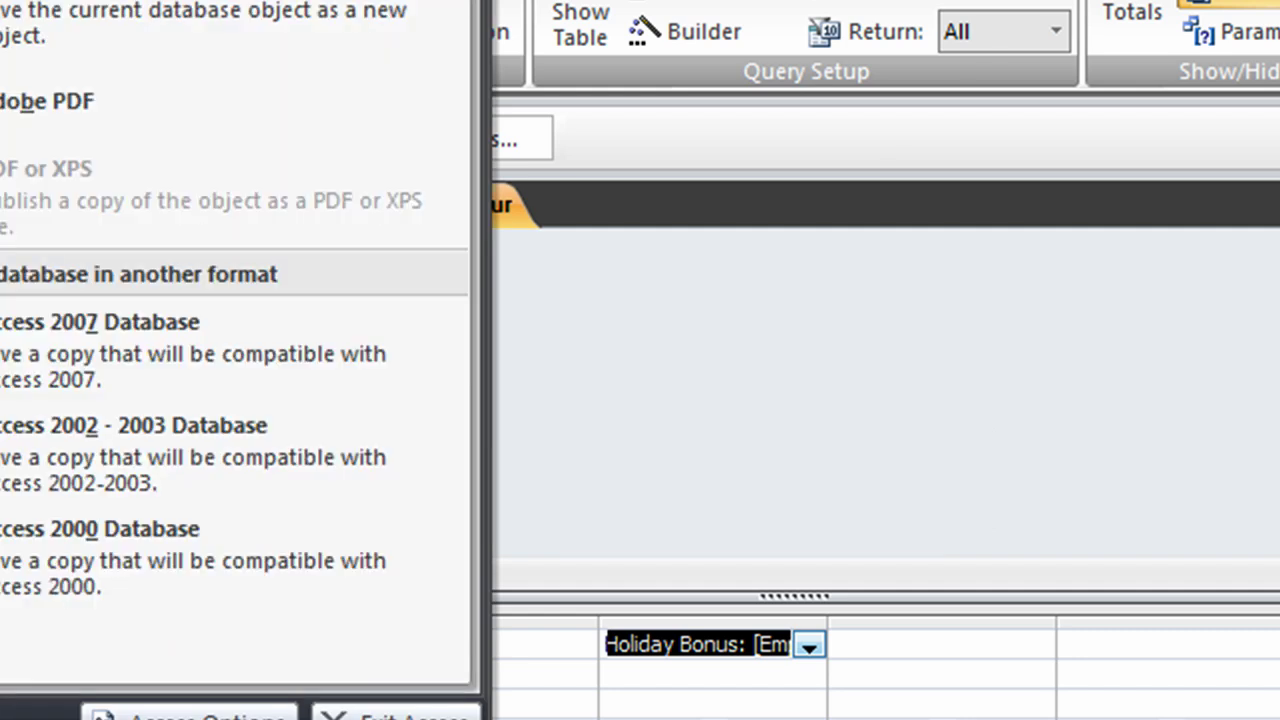
Step: Save the query as a new object named 'Holiday Bonus'
{"action": "left_click", "coordinate": [11, 40]}
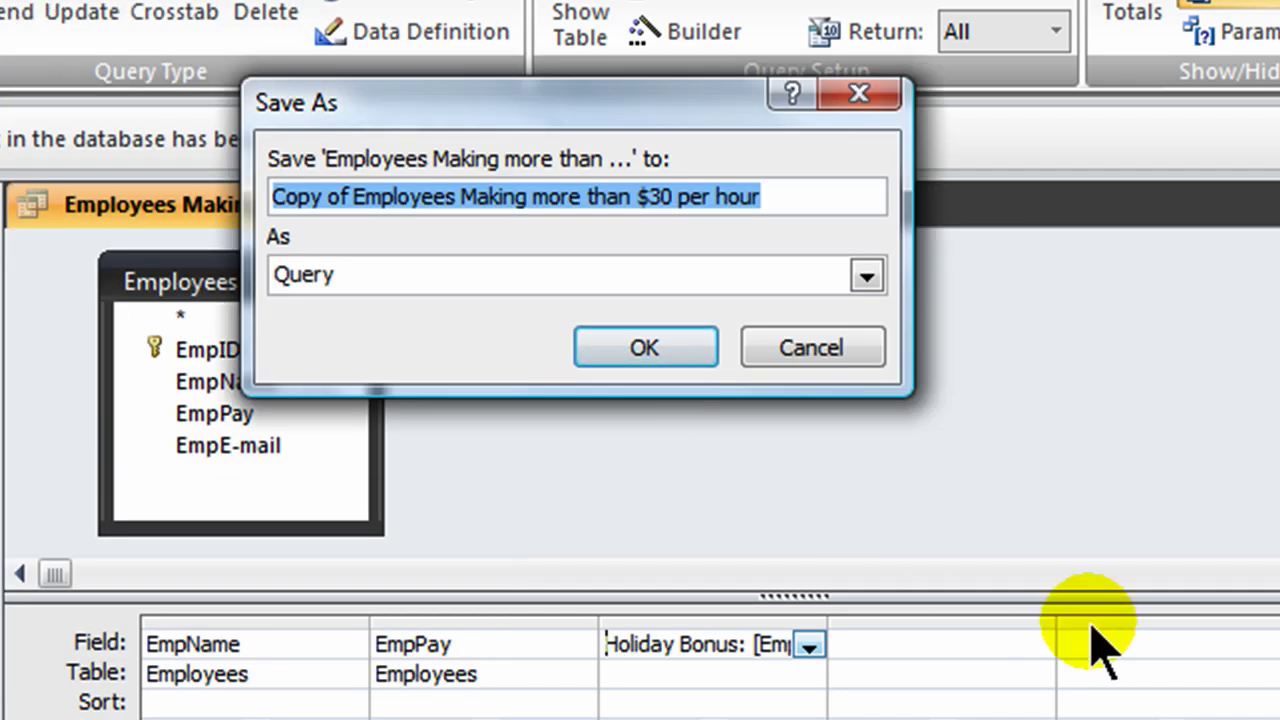
{"action": "type", "text": "Holiday "}
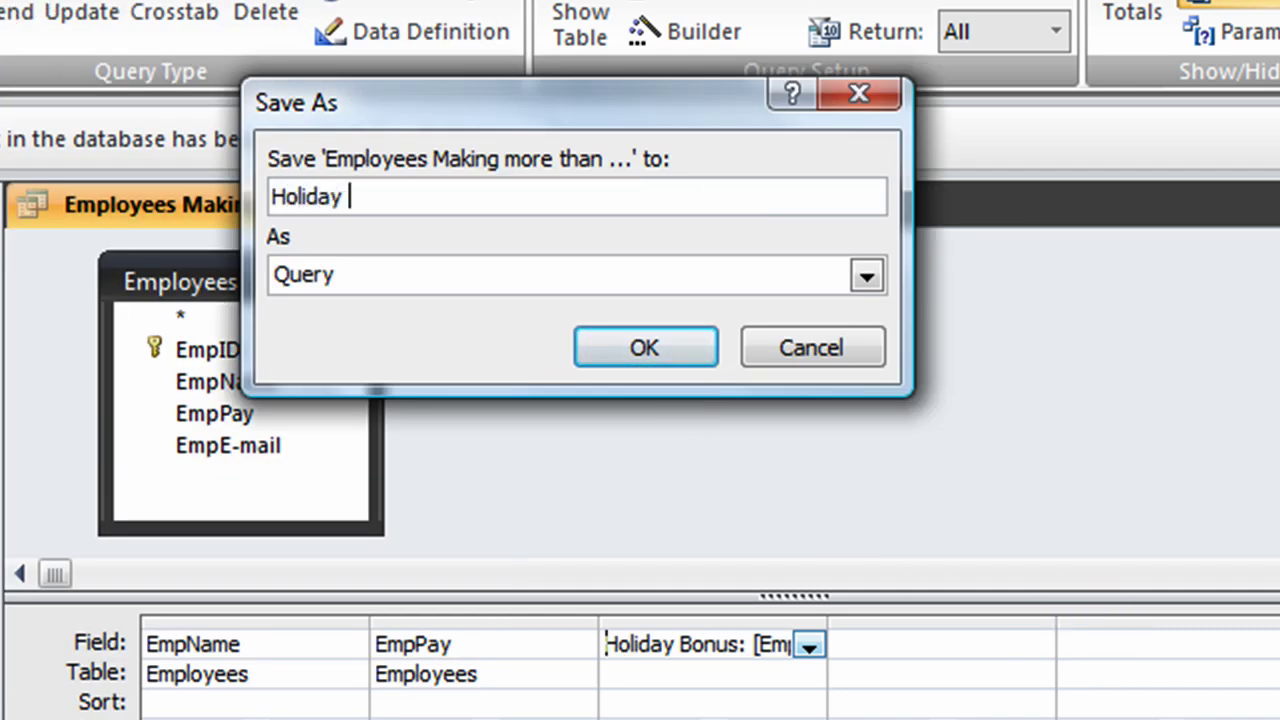
{"action": "type", "text": "Bonus"}
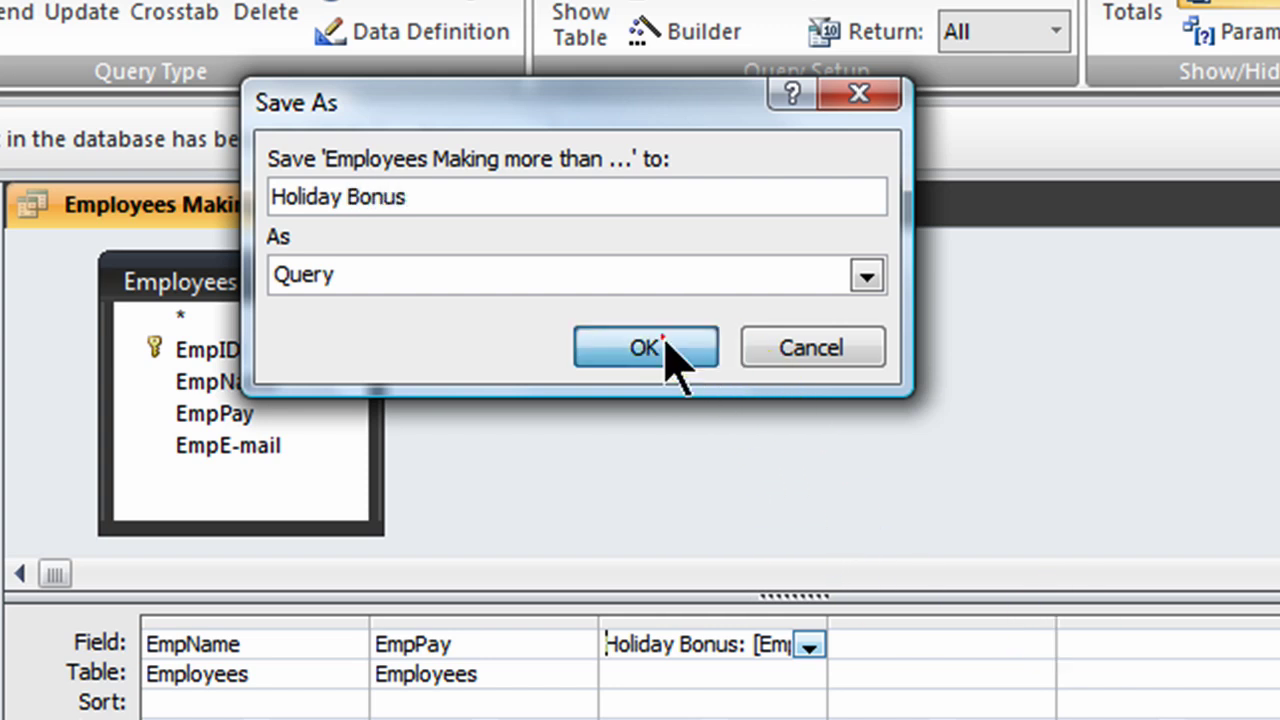
{"action": "left_click", "coordinate": [662, 348]}
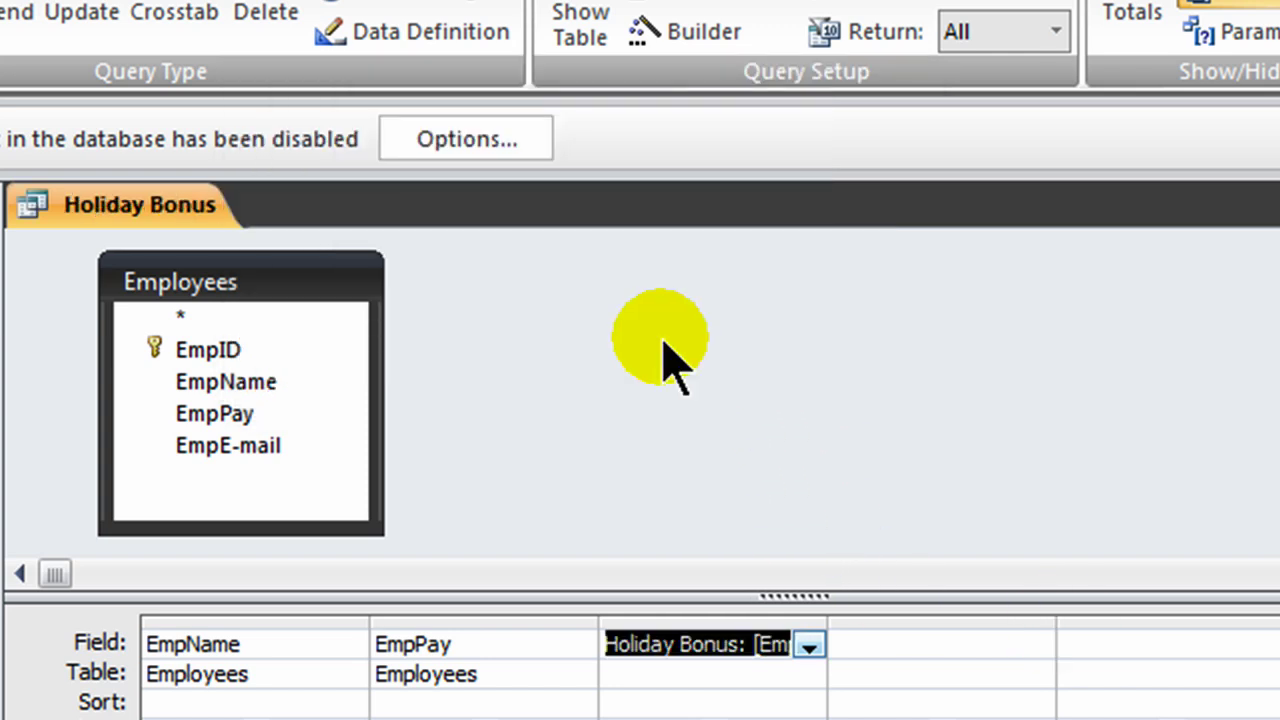
{"action": "left_click", "coordinate": [603, 377]}
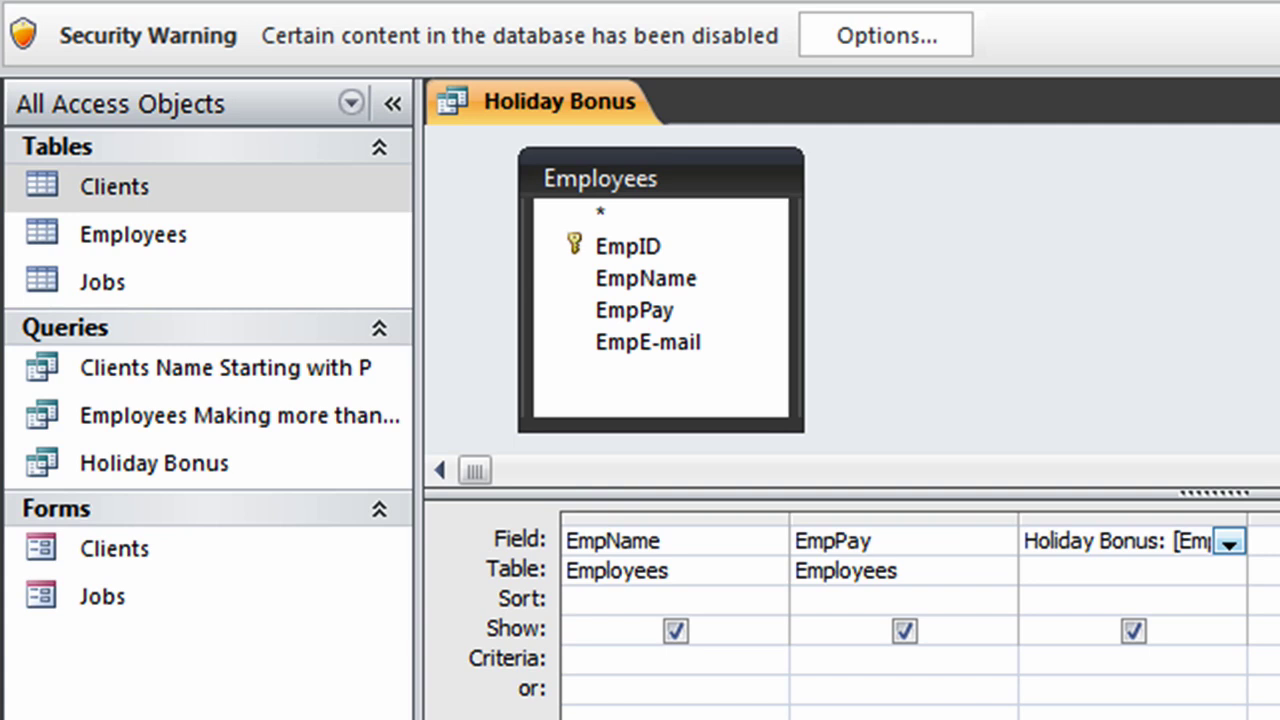
Step: Close the design, run the Holiday Bonus query to check its results, then close it
{"action": "key", "text": "ctrl+w"}
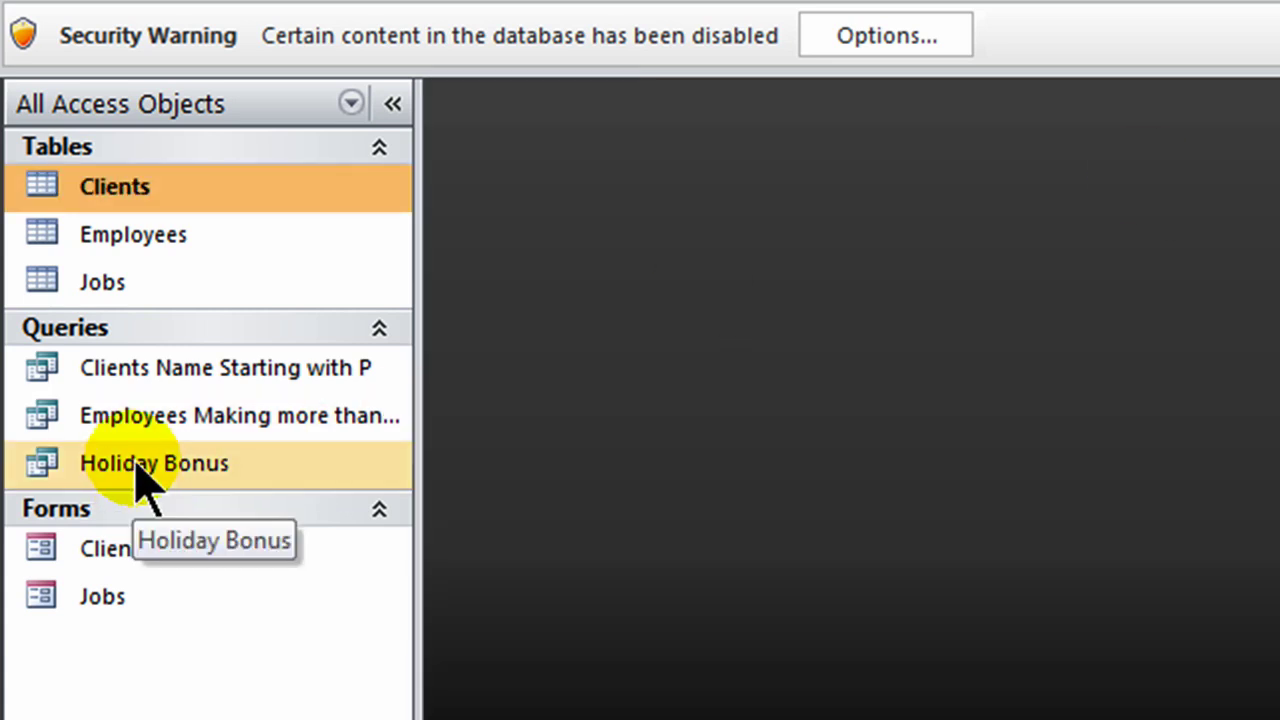
{"action": "double_click", "coordinate": [138, 468]}
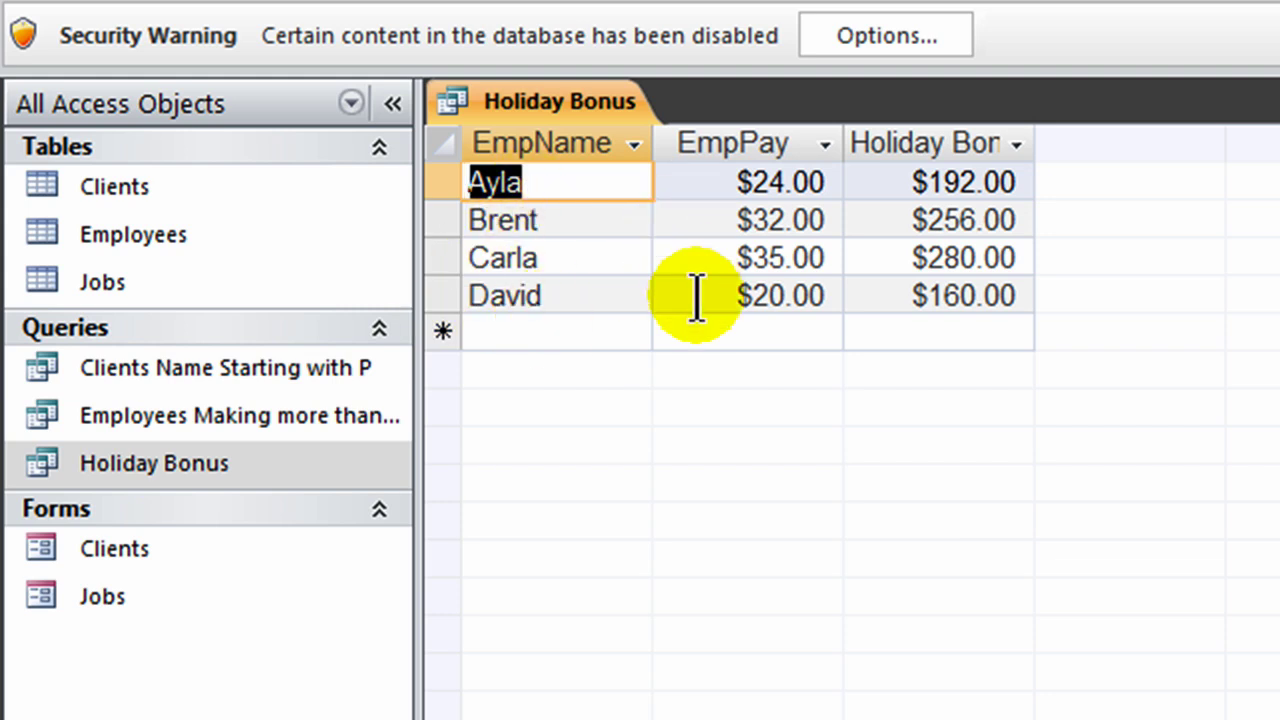
{"action": "left_click", "coordinate": [1266, 106]}
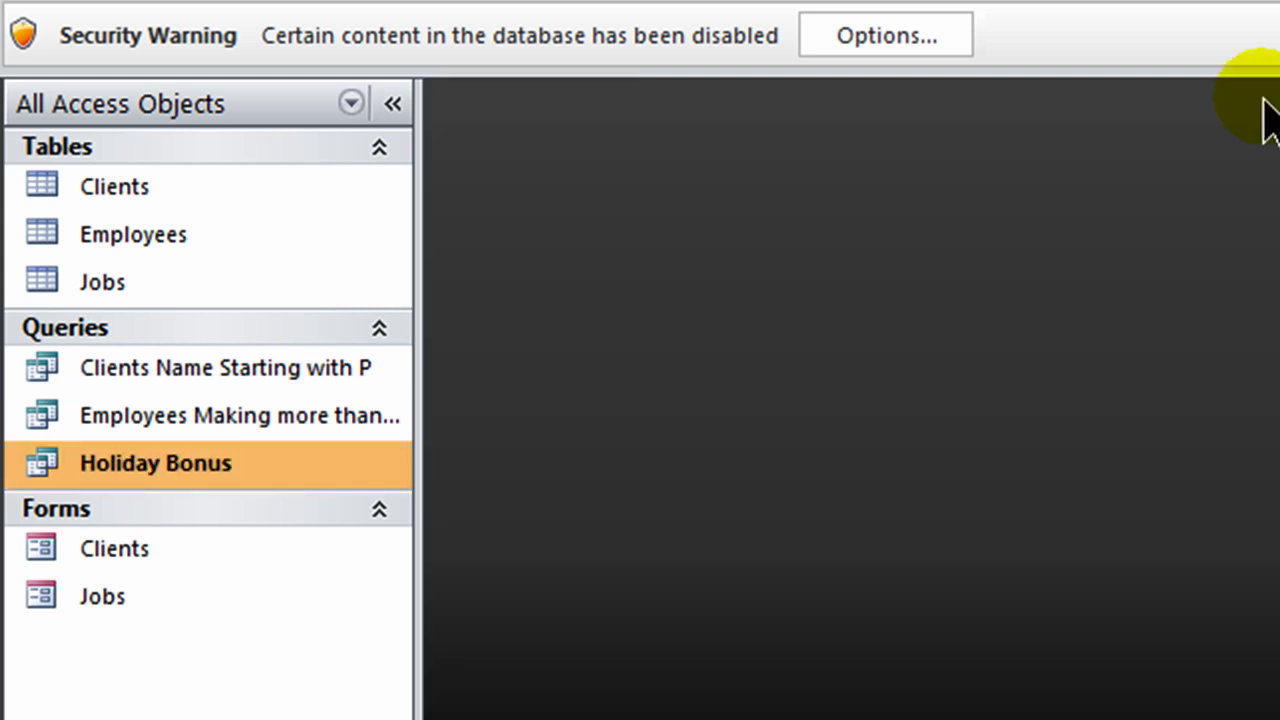
{"action": "left_click", "coordinate": [155, 238]}
Step: Add employee E to the Employees table with pay 40 and an e-mail address
{"action": "double_click", "coordinate": [155, 238]}
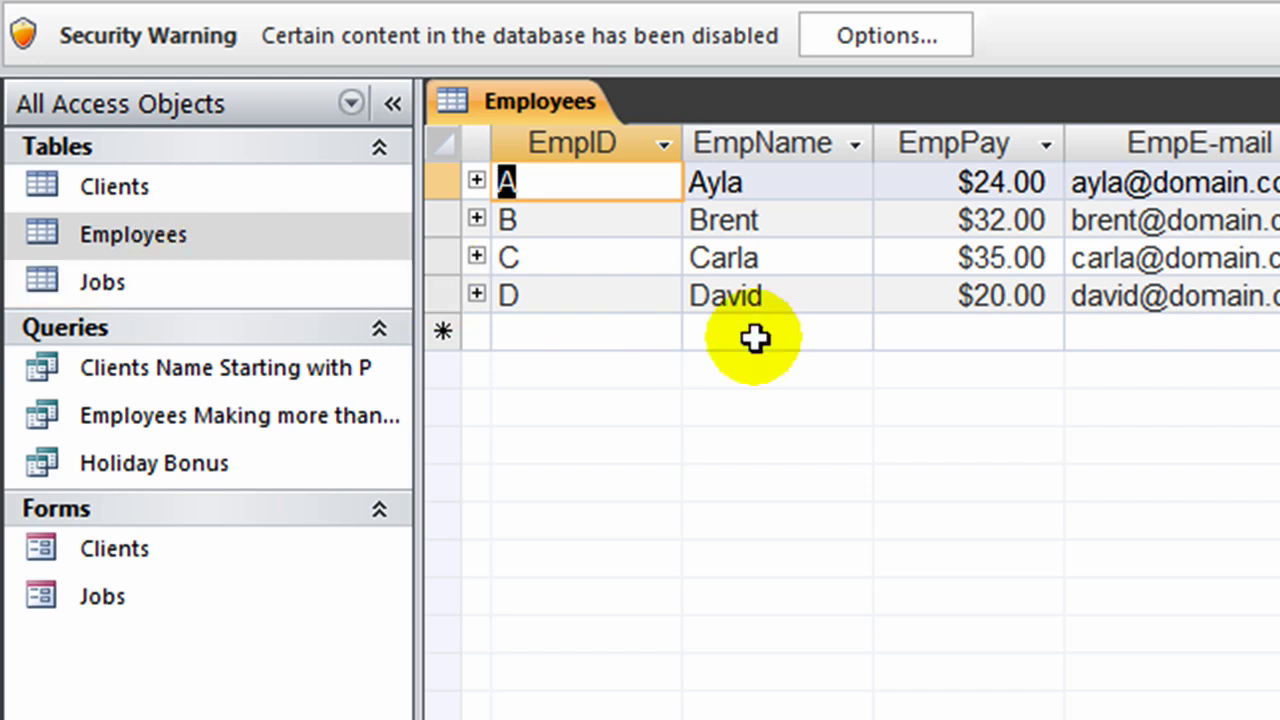
{"action": "key", "text": "Down"}
{"action": "key", "text": "Down"}
{"action": "key", "text": "Down"}
{"action": "key", "text": "Down"}
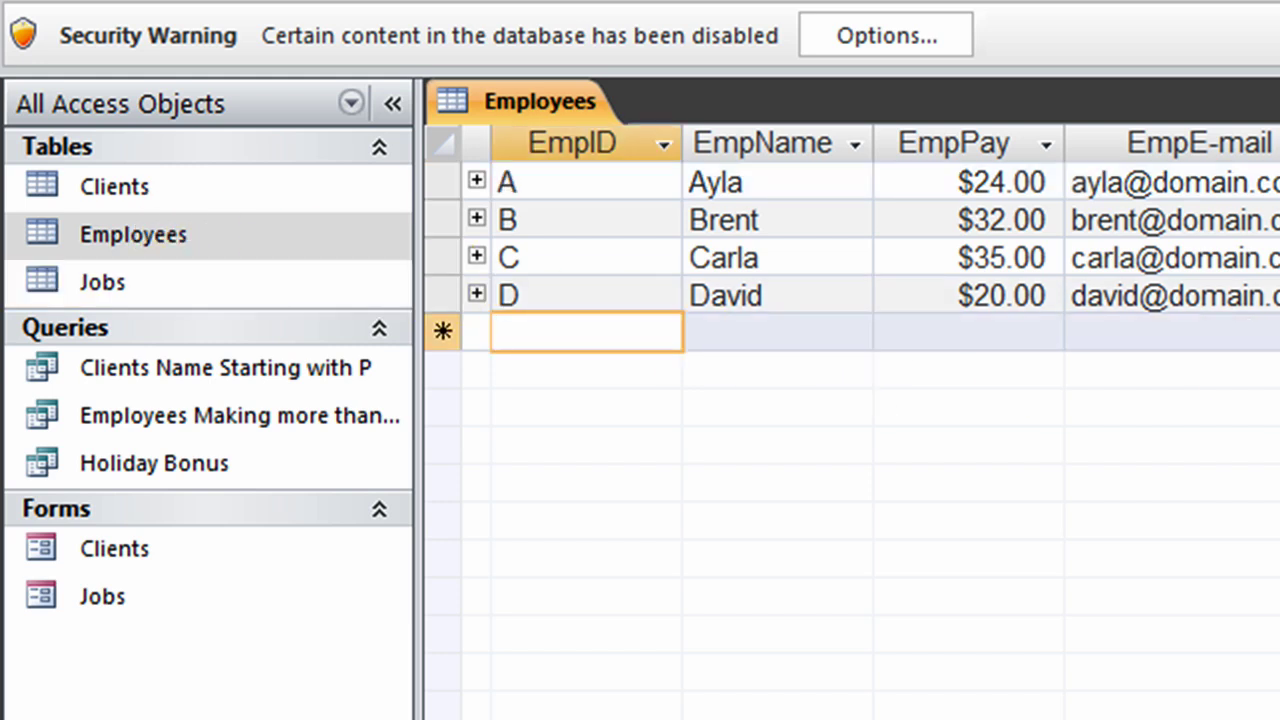
{"action": "type", "text": "E"}
{"action": "key", "text": "Tab"}
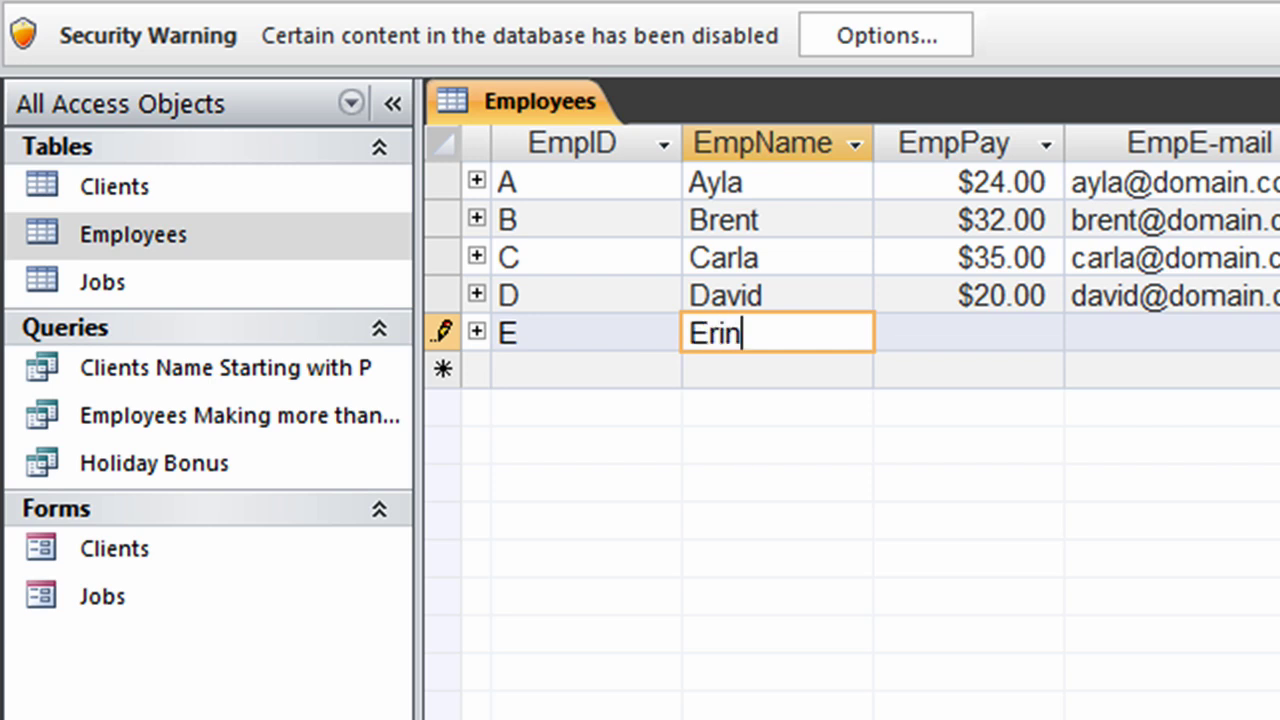
{"action": "key", "text": "Tab"}
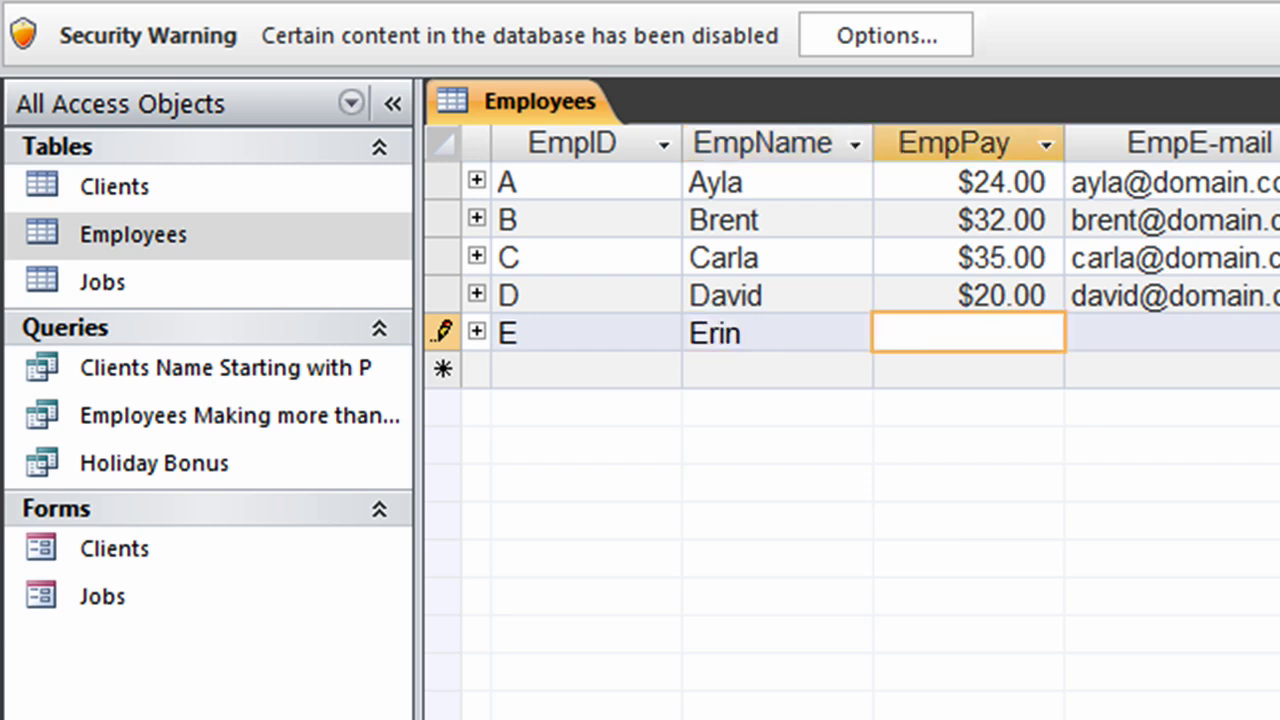
{"action": "type", "text": "40"}
{"action": "key", "text": "Tab"}
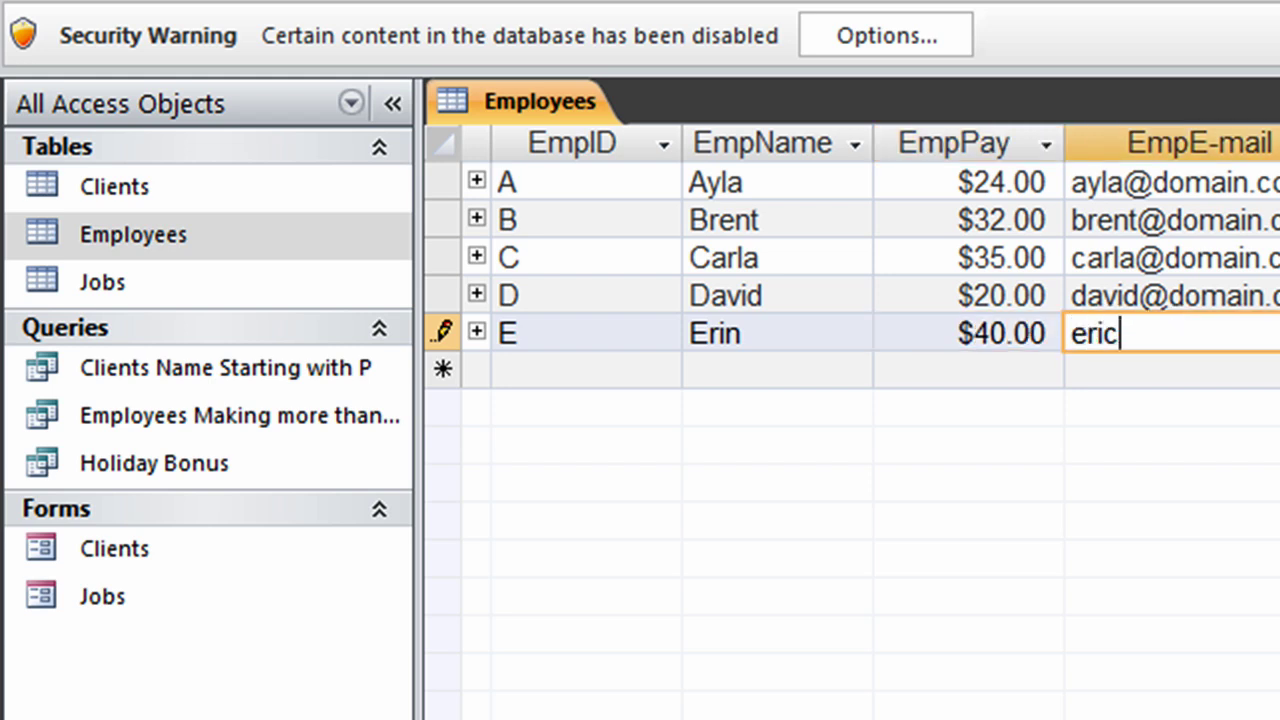
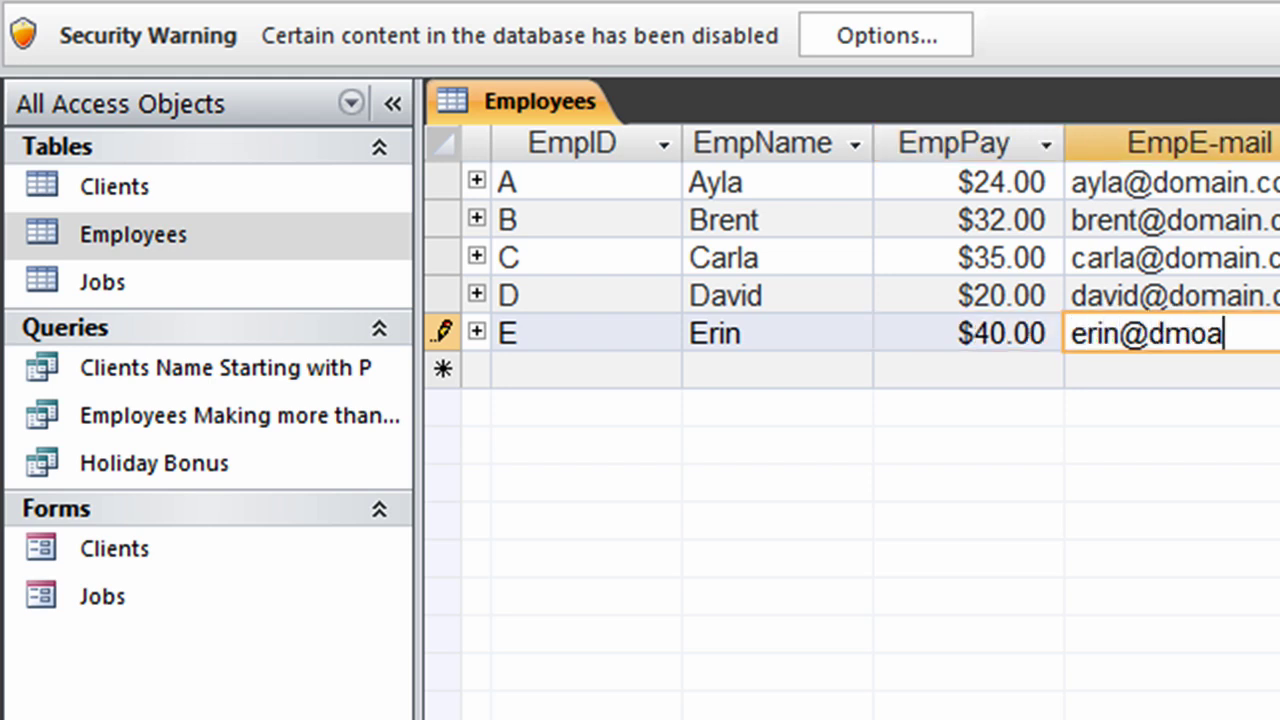
Step: Save the record, close the table, and run Holiday Bonus to see the $320.00 bonus
{"action": "key", "text": "Tab"}
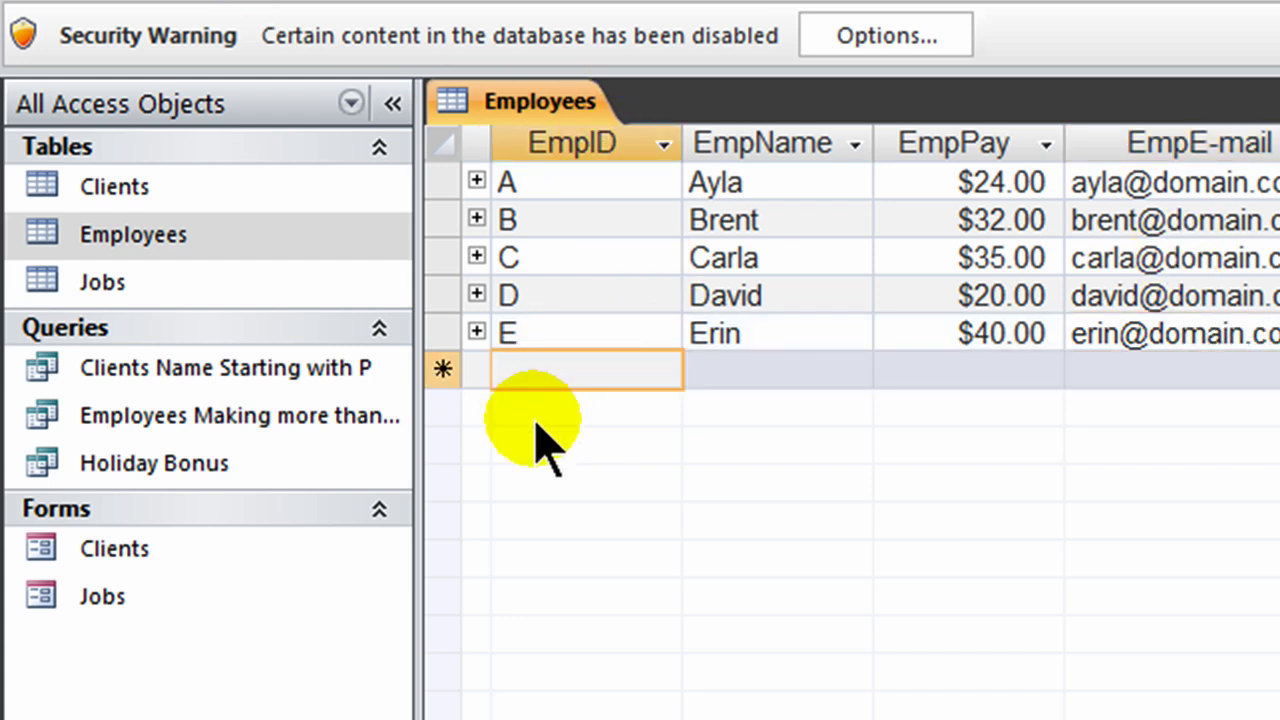
{"action": "key", "text": "ctrl+w"}
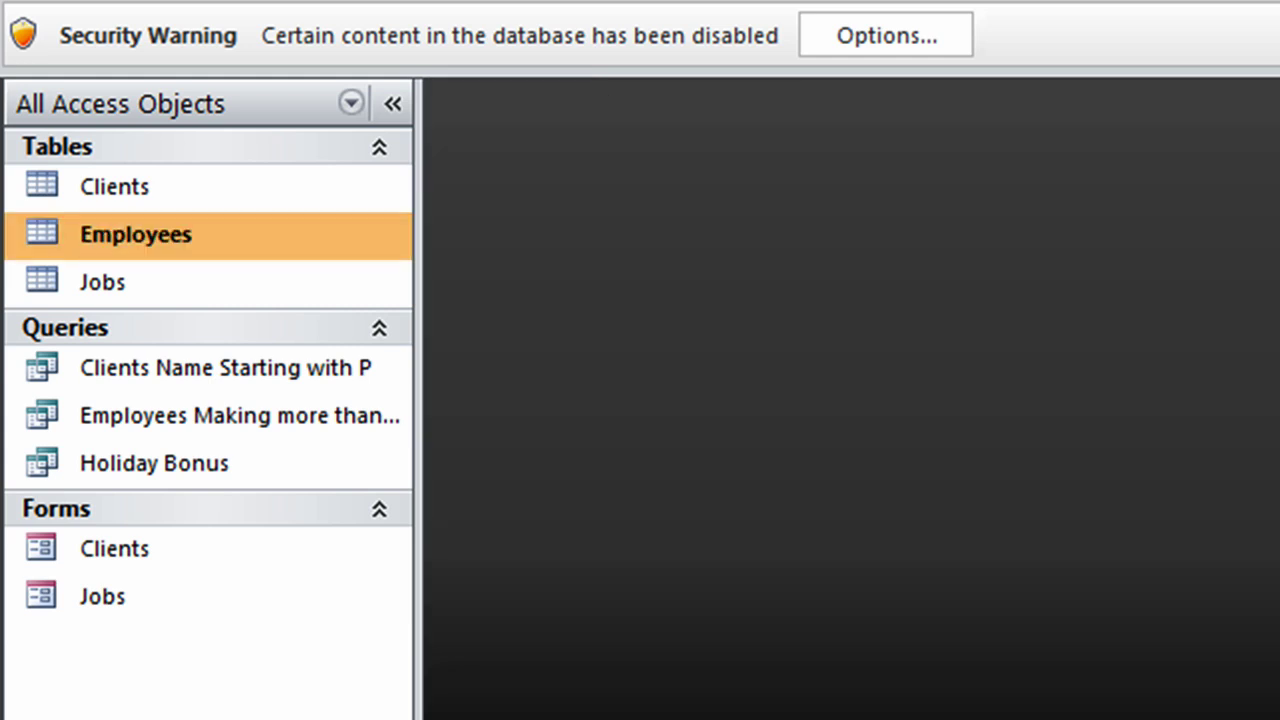
{"action": "double_click", "coordinate": [190, 472]}
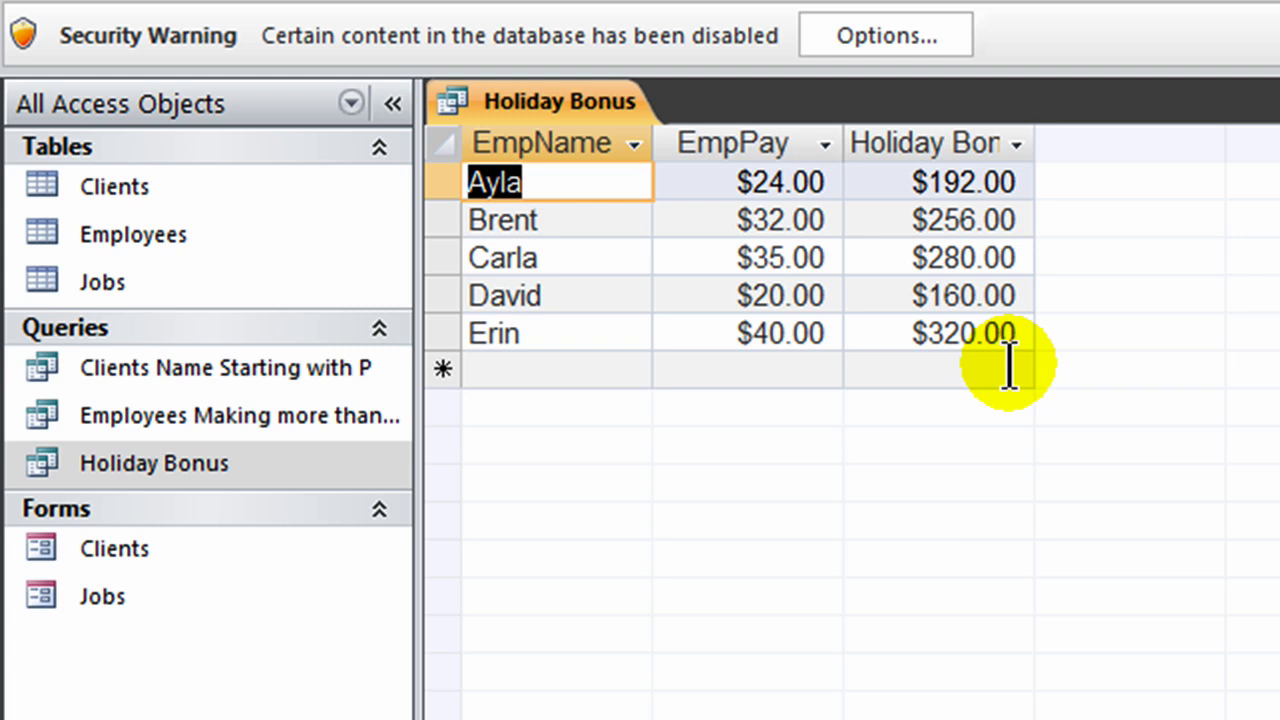
Step: Return the Holiday Bonus query to Design View, showing EmpName, EmpPay and the bonus calculation
{"action": "left_click", "coordinate": [45, 2]}
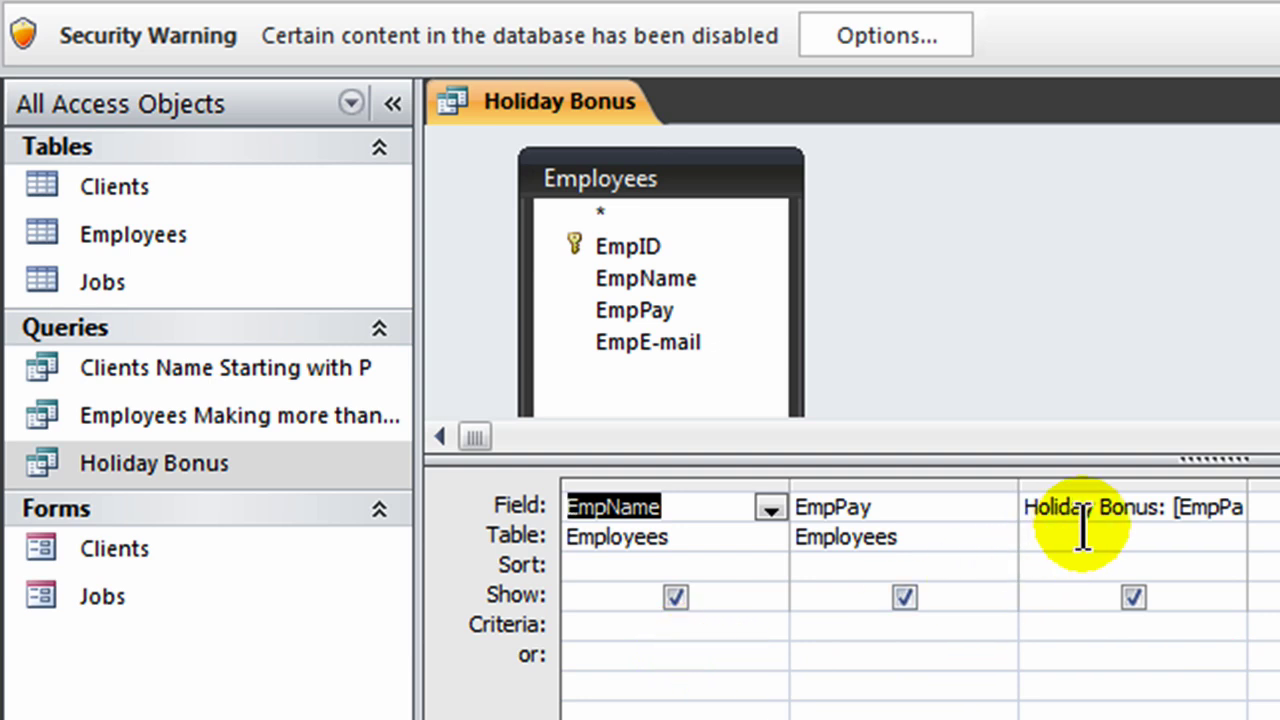
{"action": "left_click", "coordinate": [208, 388]}
{"action": "left_click", "coordinate": [220, 424]}
{"action": "left_click", "coordinate": [220, 424]}
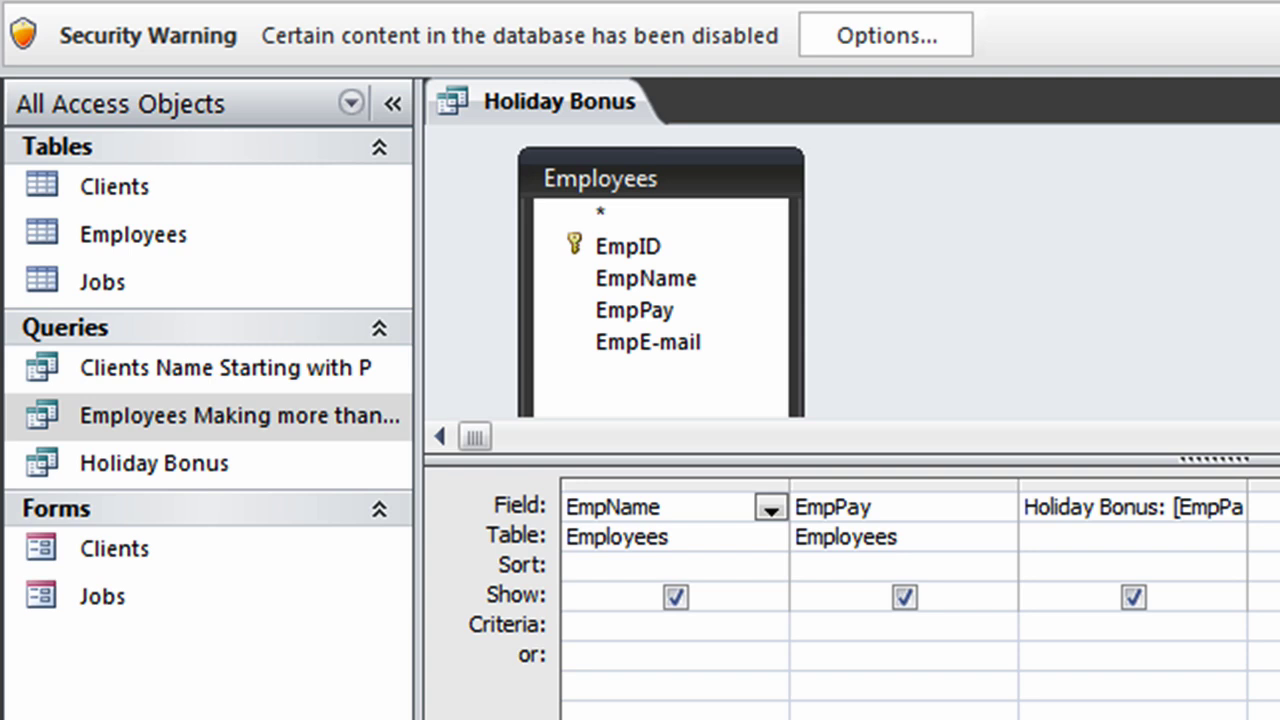
Step: Remove the Employees table from the query design
{"action": "left_click", "coordinate": [1169, 328]}
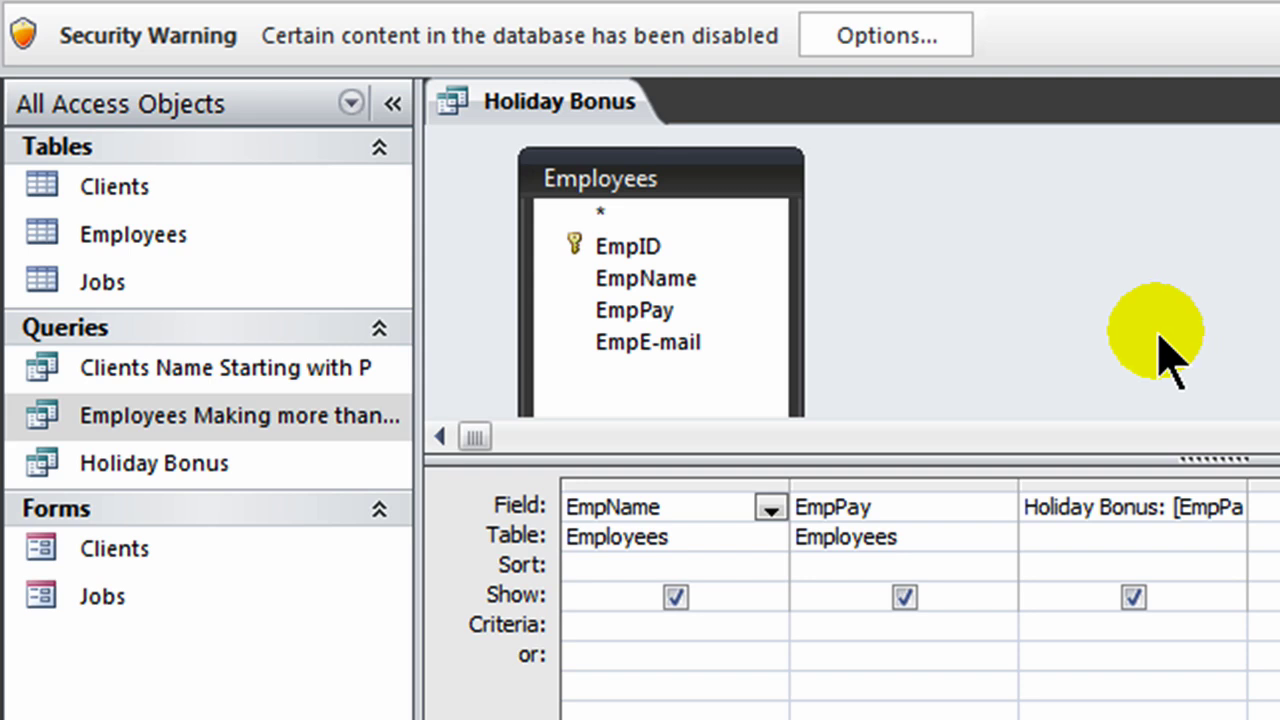
{"action": "left_click", "coordinate": [648, 185]}
{"action": "key", "text": "Delete"}
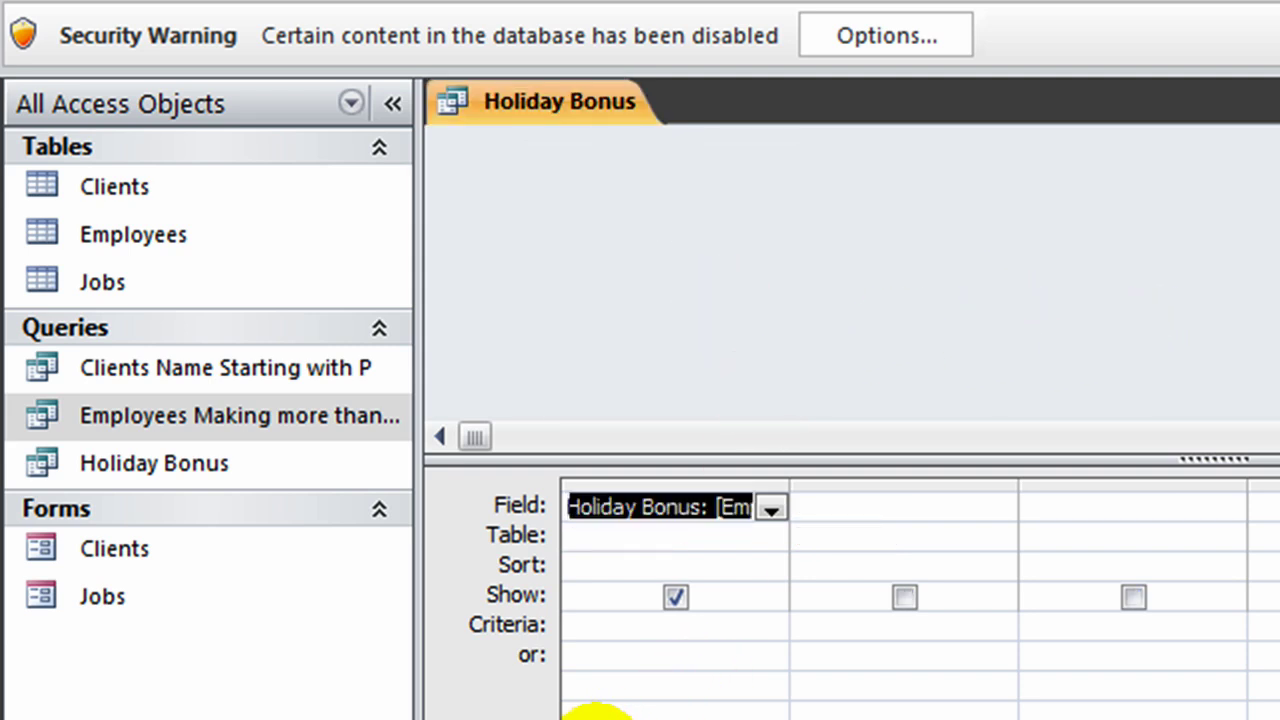
Step: Delete the Holiday Bonus calculation column from the grid
{"action": "left_click", "coordinate": [660, 480]}
{"action": "left_click", "coordinate": [849, 490]}
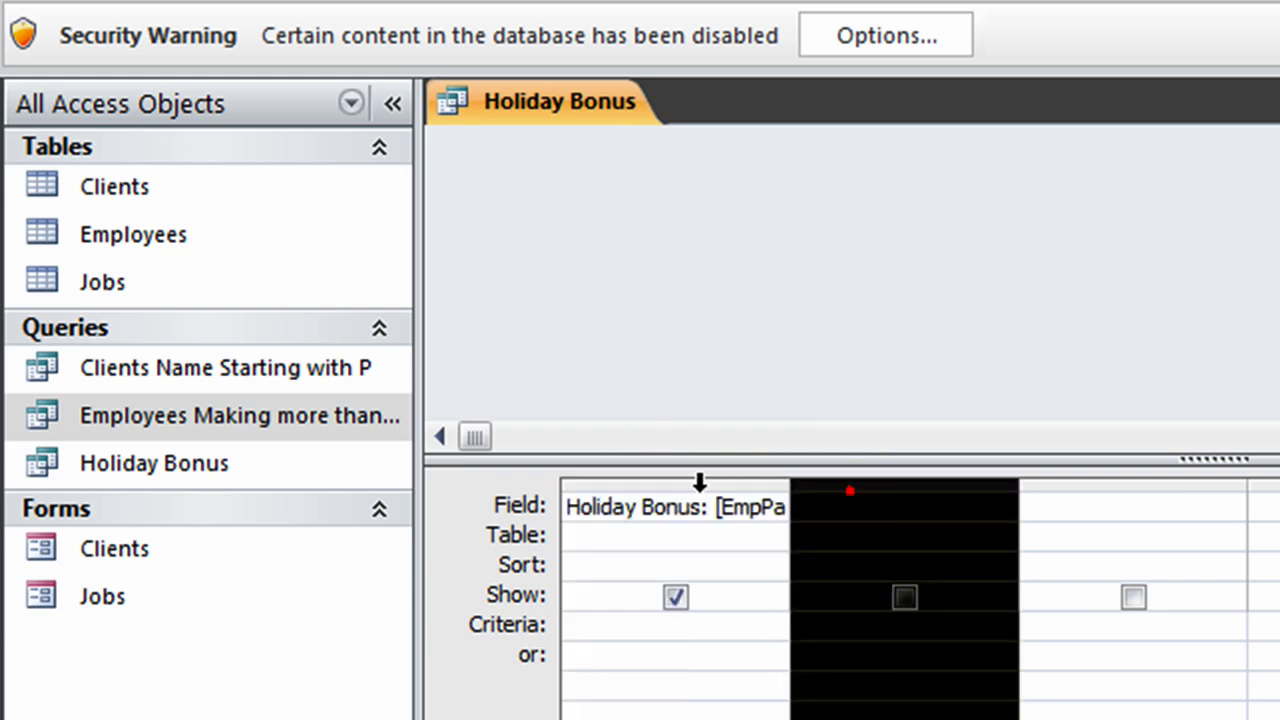
{"action": "left_click", "coordinate": [690, 481]}
{"action": "key", "text": "Delete"}
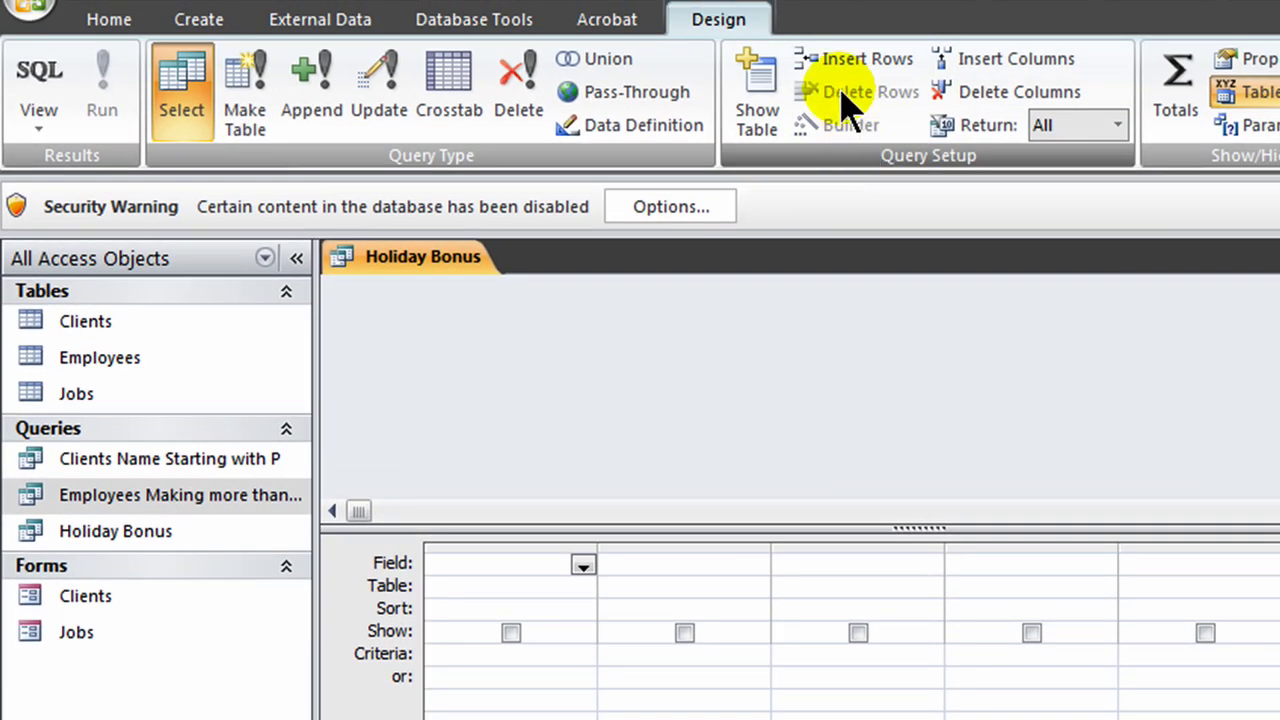
Step: Add the Jobs table alongside Employees through Show Table
{"action": "left_click", "coordinate": [757, 100]}
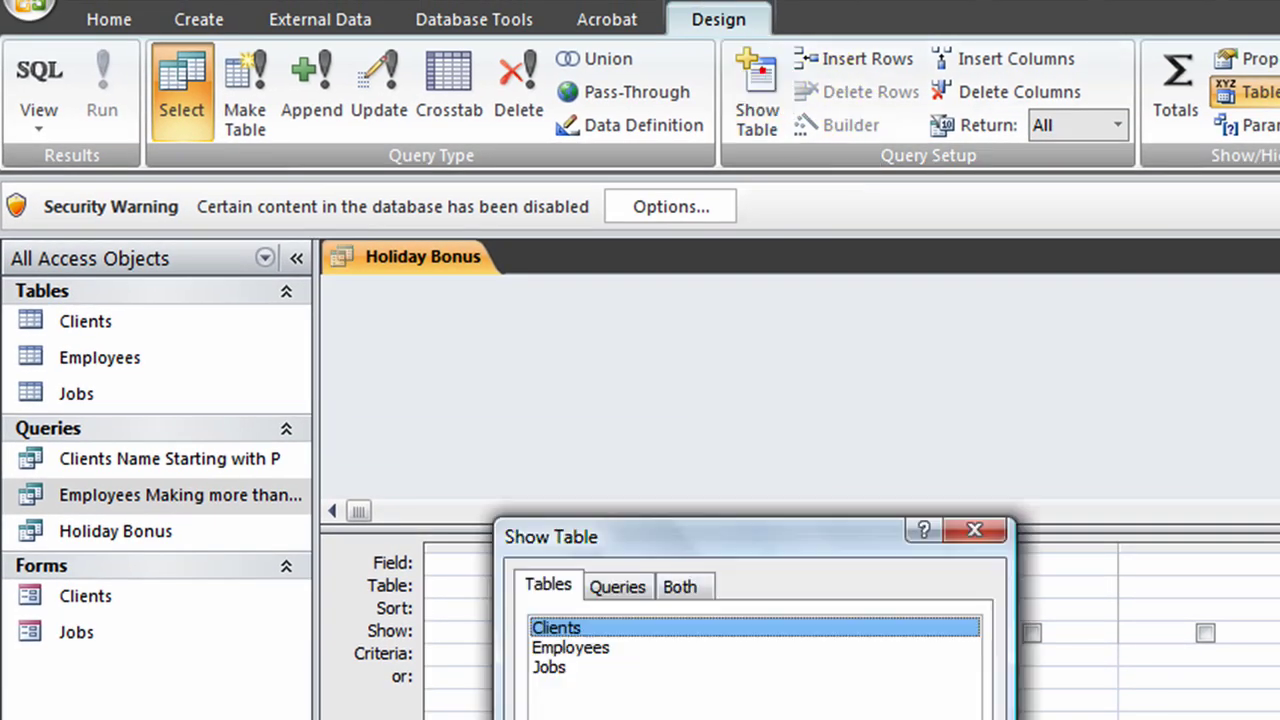
{"action": "left_click_drag", "start_coordinate": [857, 540], "coordinate": [1103, 334]}
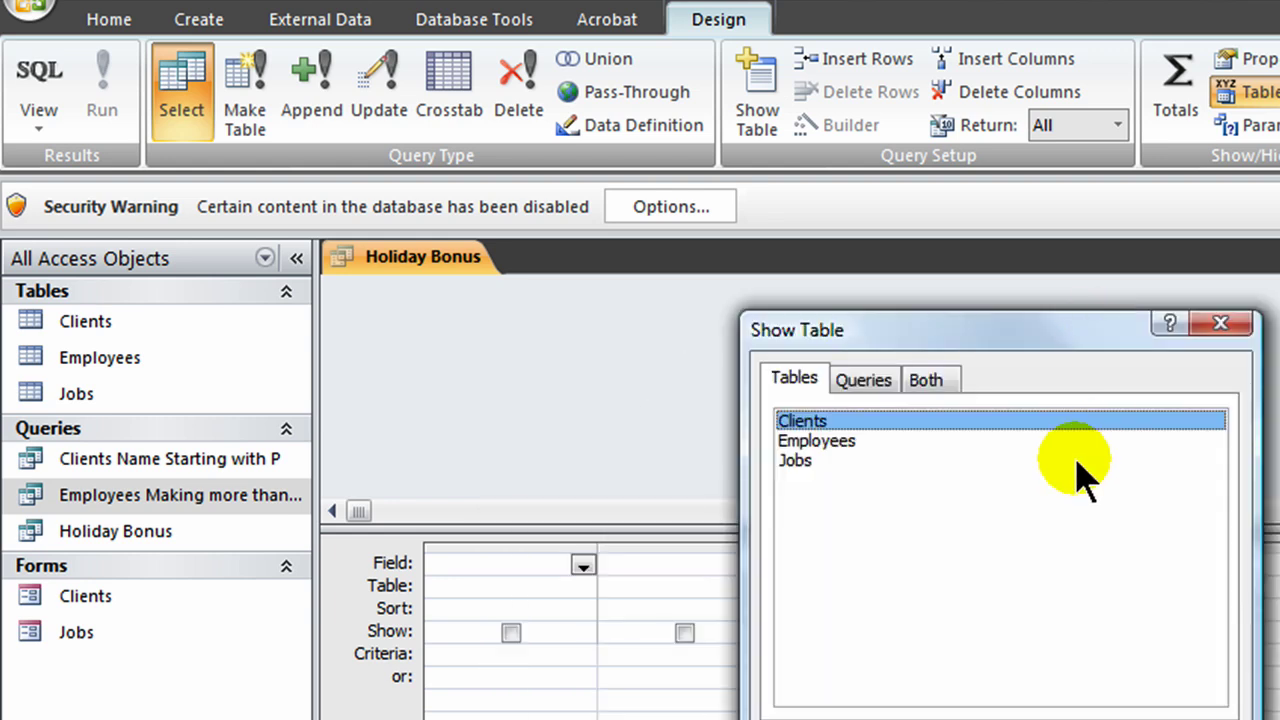
{"action": "double_click", "coordinate": [840, 441]}
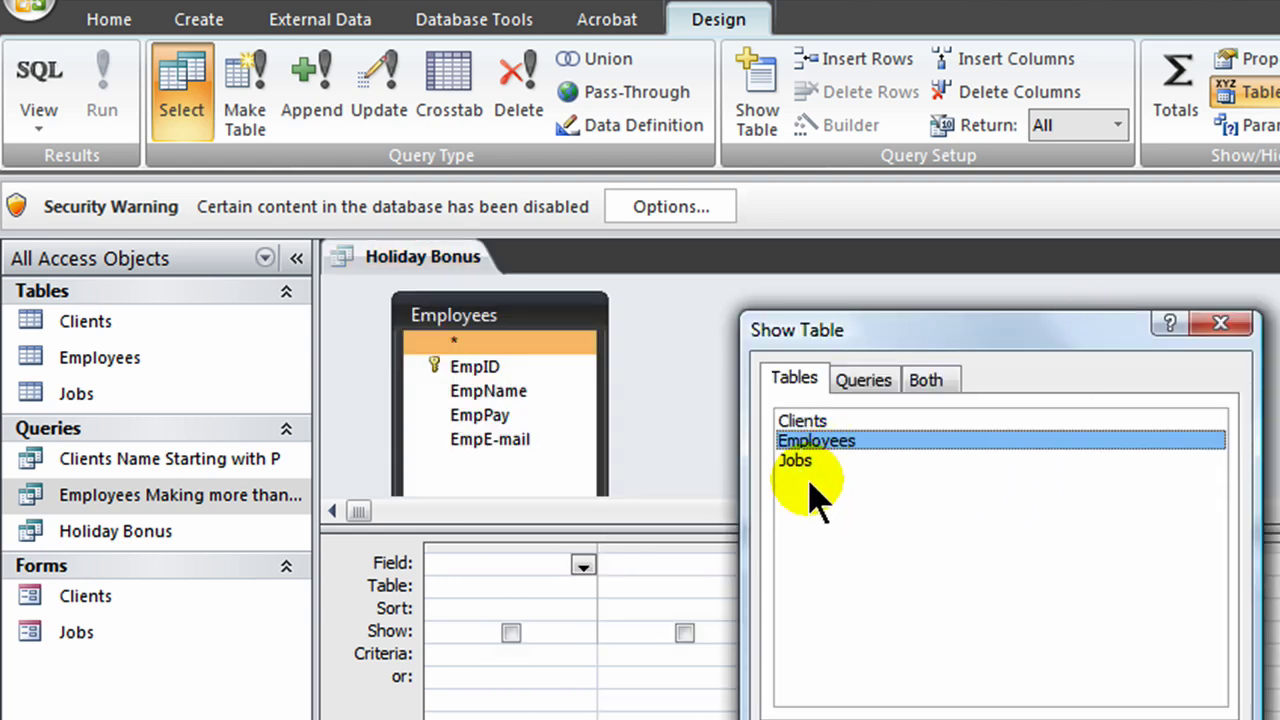
{"action": "left_click", "coordinate": [805, 460]}
{"action": "double_click", "coordinate": [808, 461]}
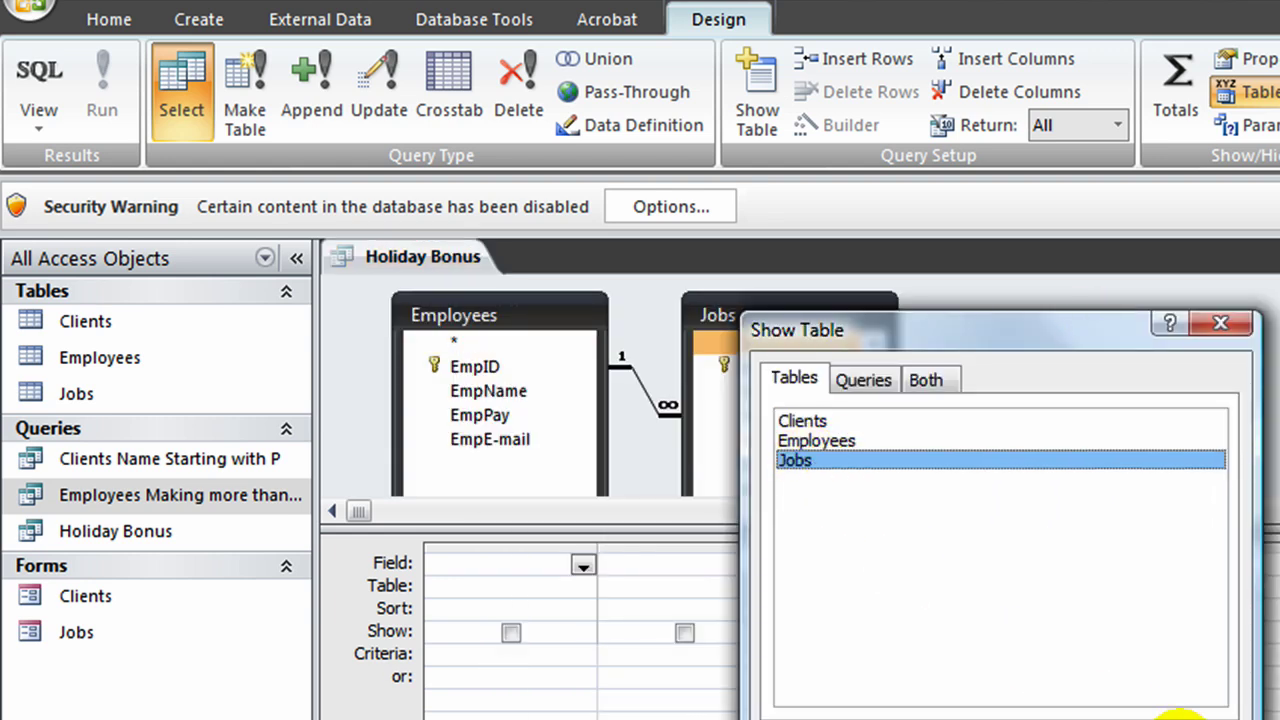
{"action": "left_click", "coordinate": [1175, 715]}
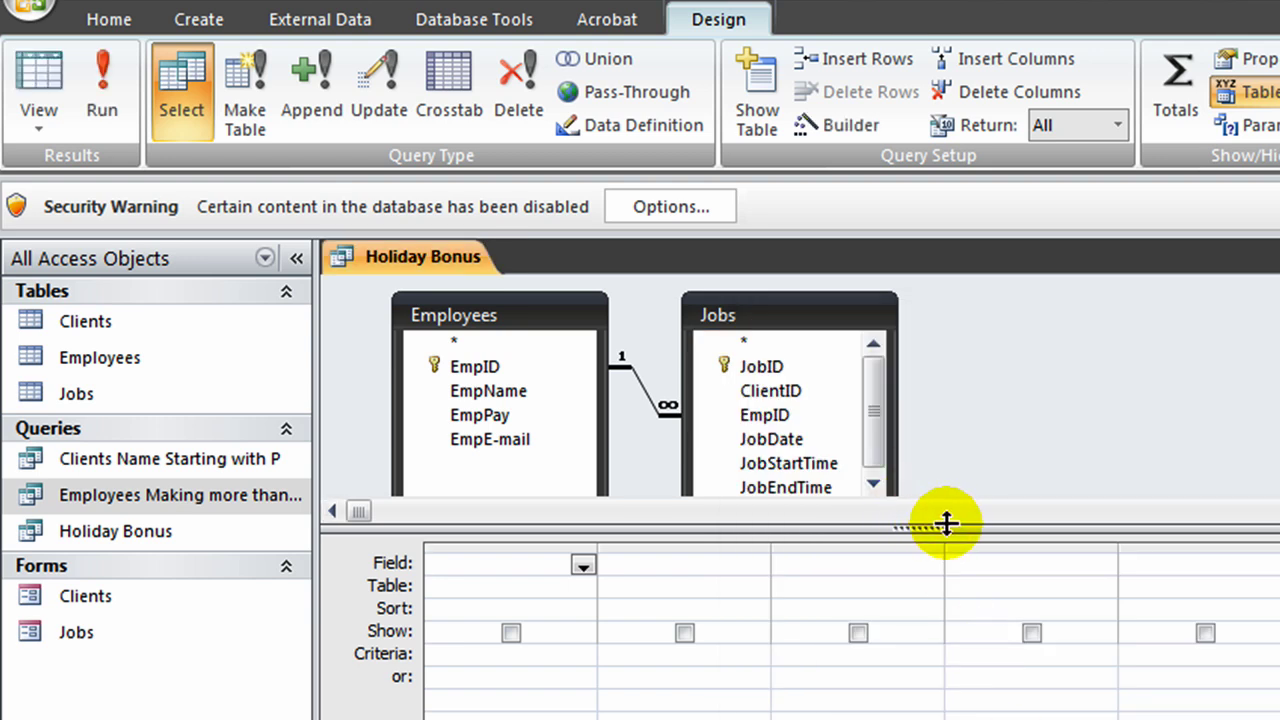
Step: Spread the Jobs and Employees field lists apart in the design area
{"action": "left_click_drag", "start_coordinate": [866, 316], "coordinate": [960, 303]}
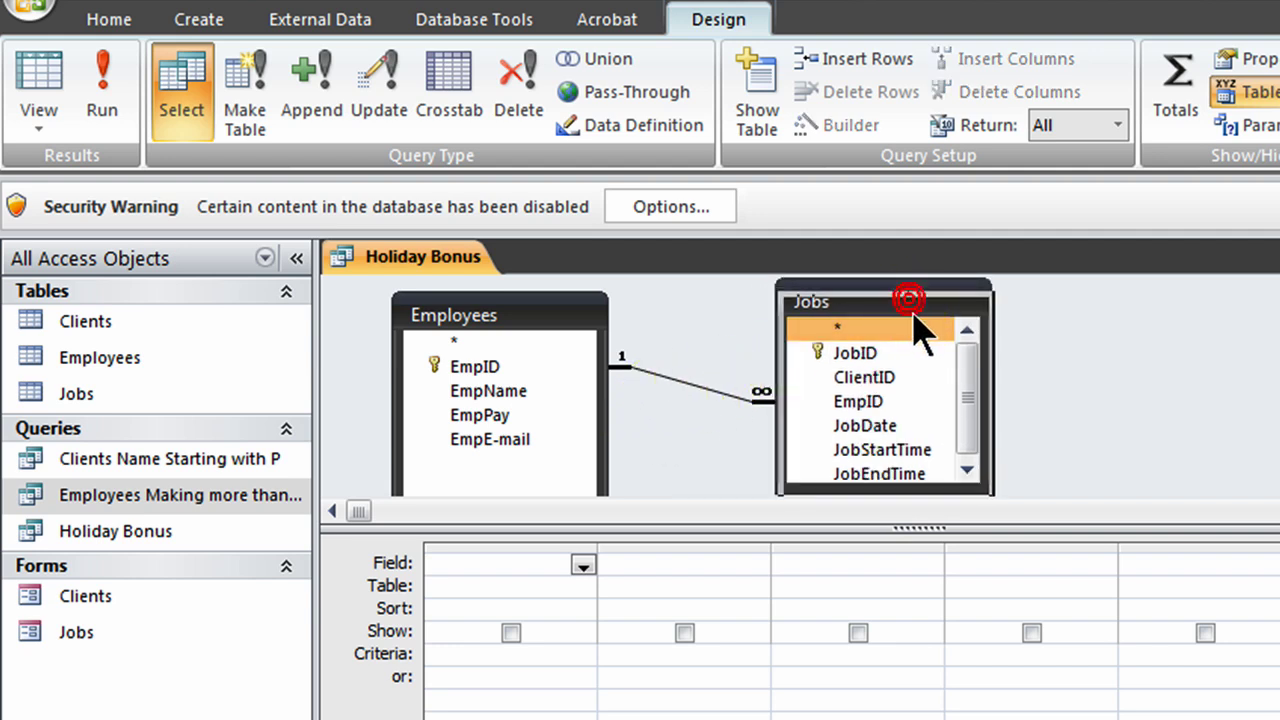
{"action": "left_click_drag", "start_coordinate": [911, 293], "coordinate": [914, 306]}
{"action": "left_click_drag", "start_coordinate": [509, 330], "coordinate": [515, 318]}
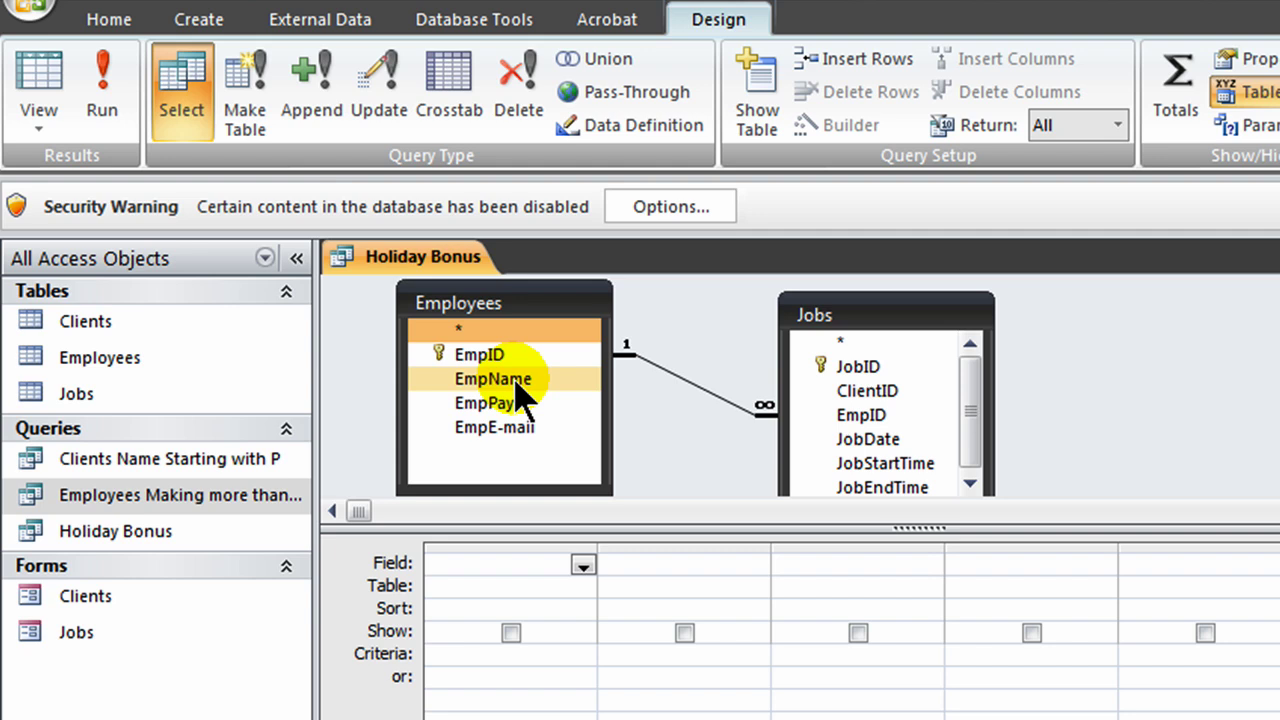
Step: Add EmpID, EmpName, EmpPay, JobID and ClientID to the query grid
{"action": "double_click", "coordinate": [490, 356]}
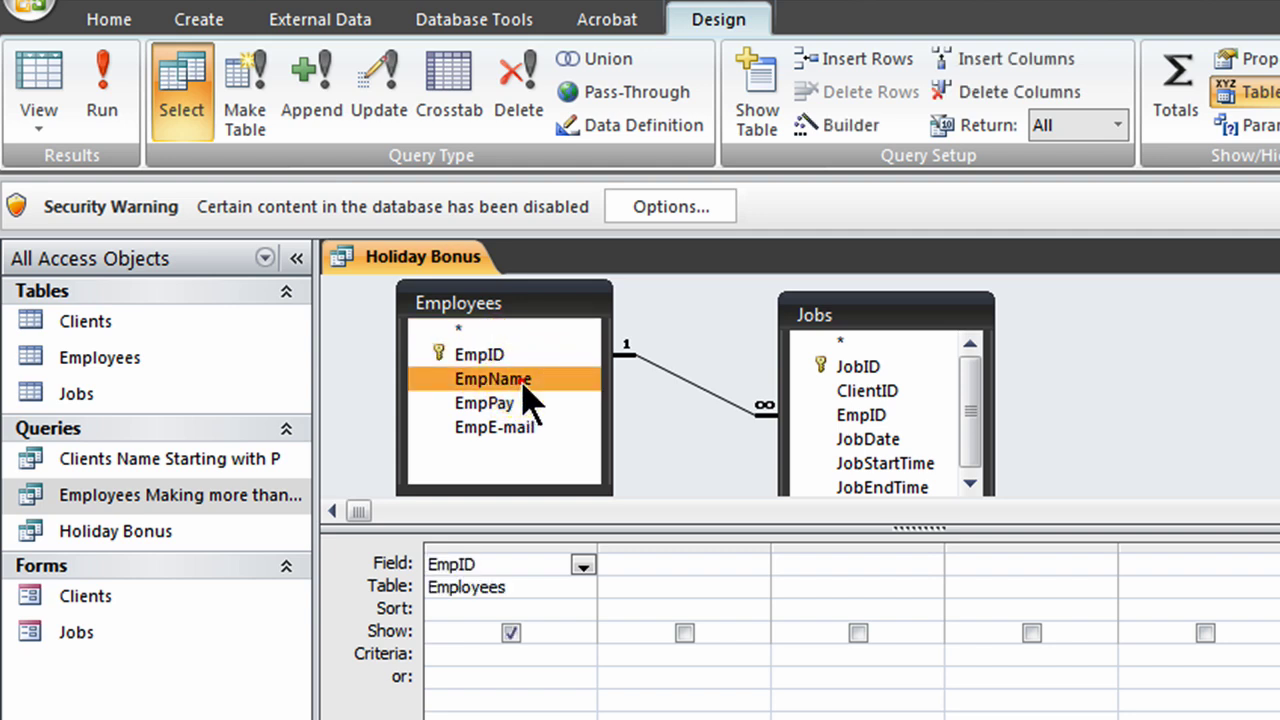
{"action": "double_click", "coordinate": [522, 385]}
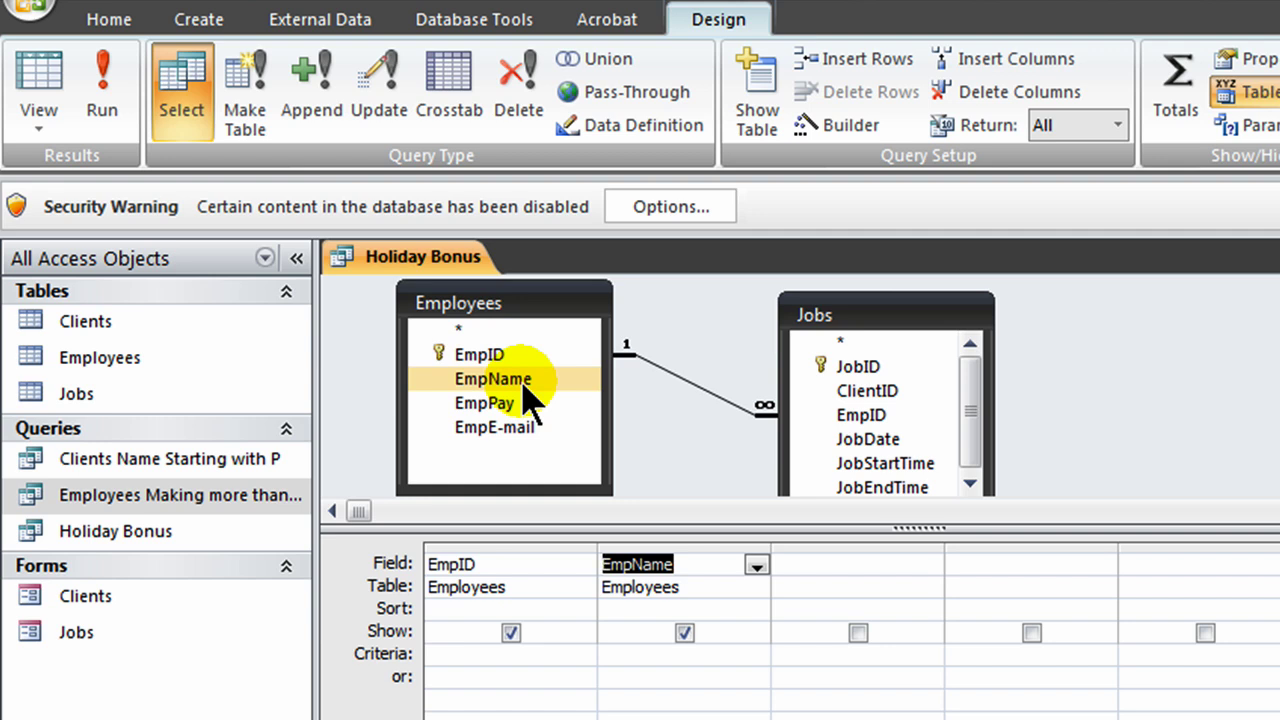
{"action": "double_click", "coordinate": [505, 404]}
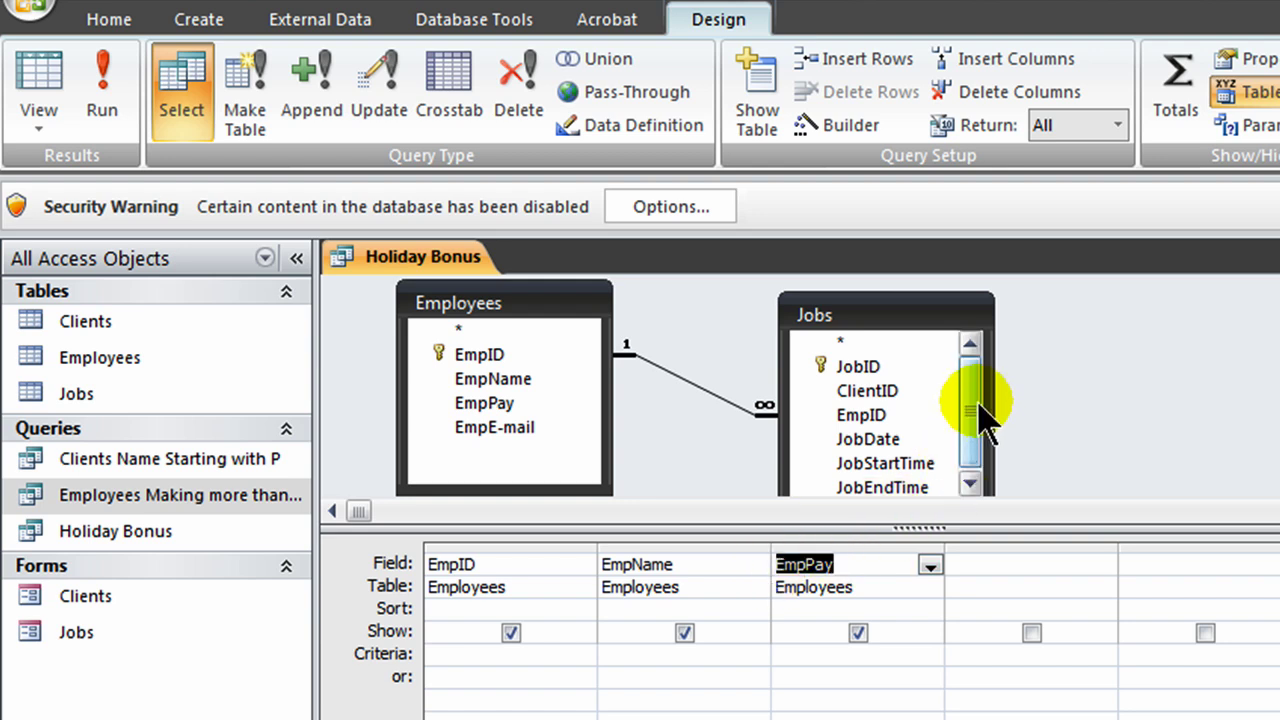
{"action": "left_click", "coordinate": [882, 368]}
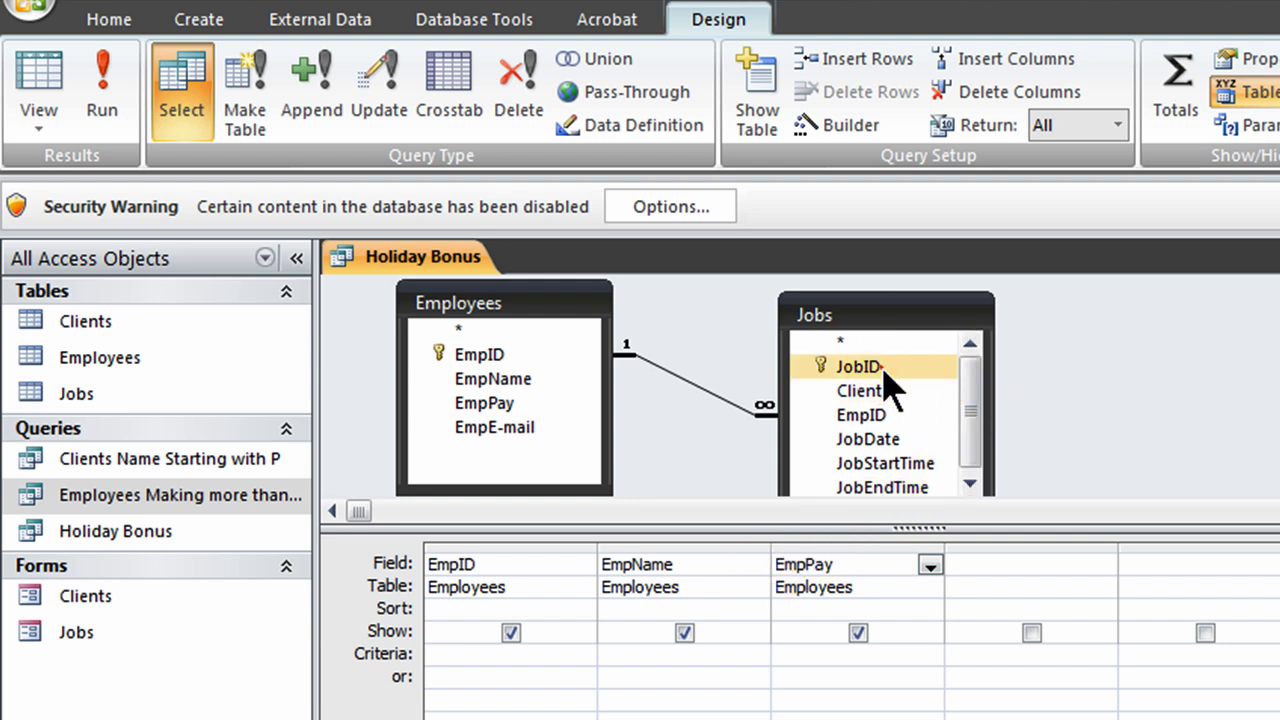
{"action": "double_click", "coordinate": [883, 378]}
{"action": "left_click", "coordinate": [889, 391]}
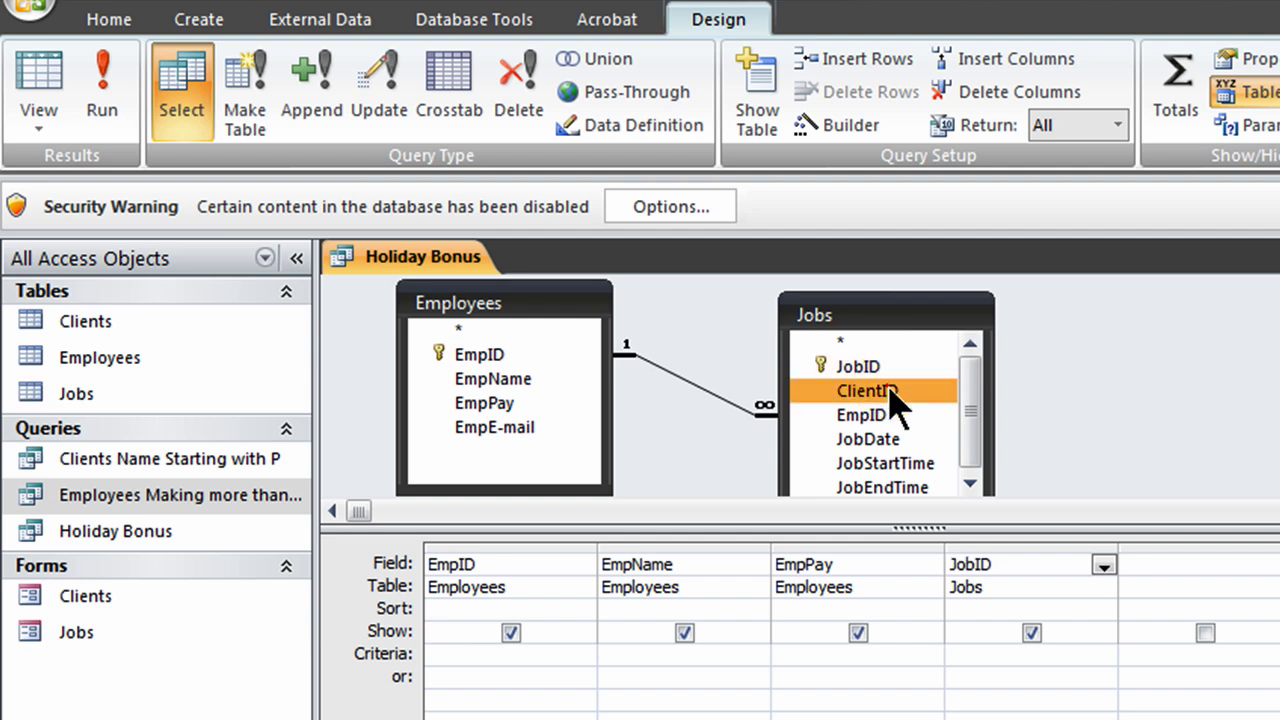
{"action": "double_click", "coordinate": [889, 391]}
{"action": "left_click_drag", "start_coordinate": [970, 404], "coordinate": [973, 440]}
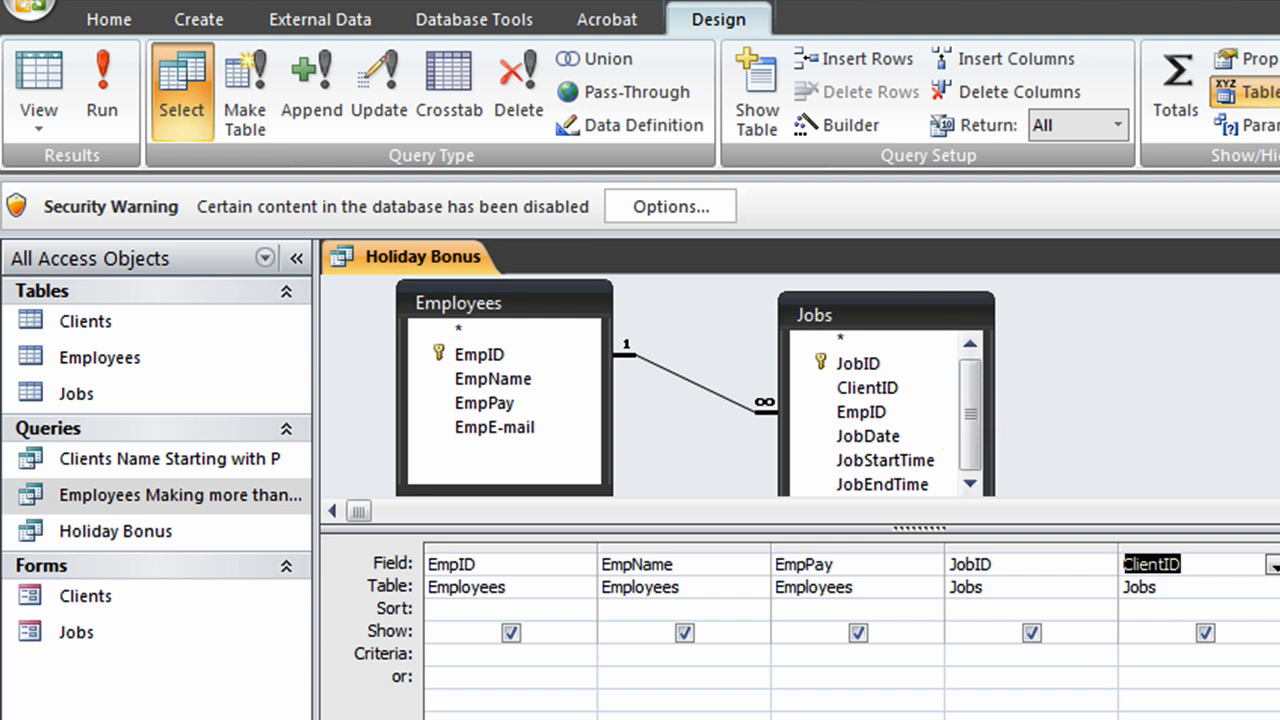
Step: Add JobStartTime, JobEndTime and JobDate to the query grid
{"action": "left_click", "coordinate": [855, 460]}
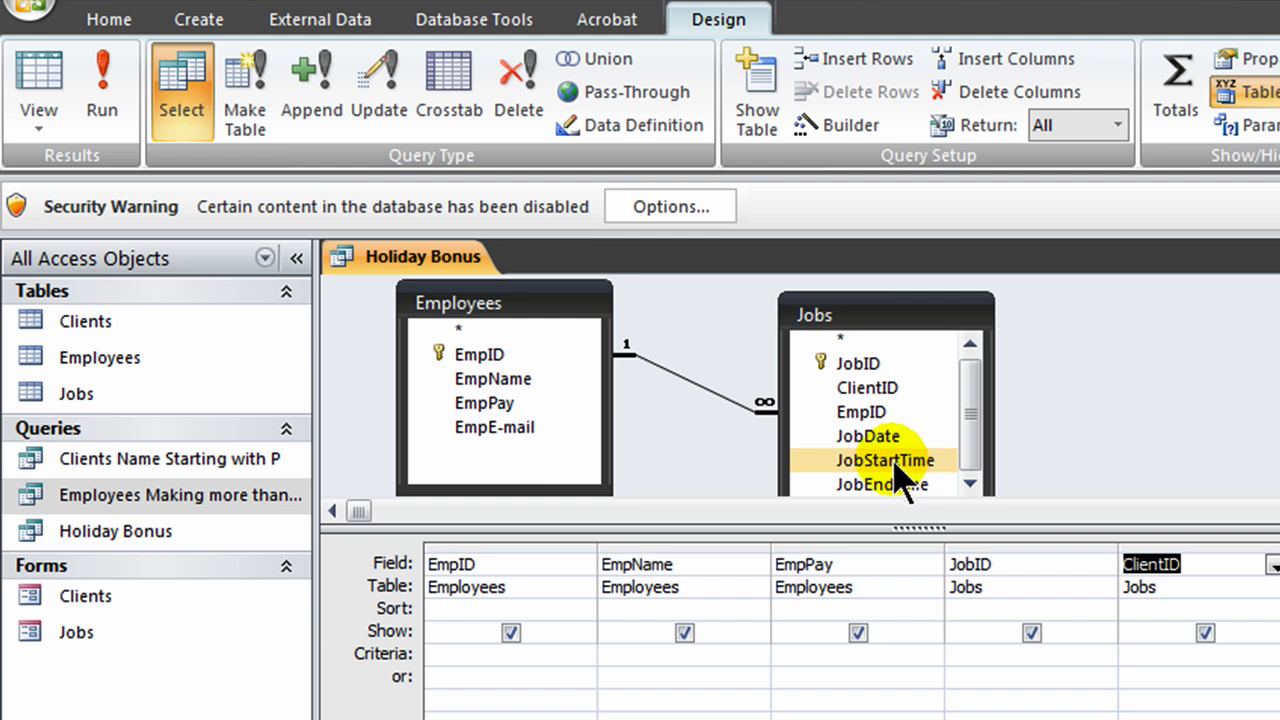
{"action": "left_click", "coordinate": [895, 464]}
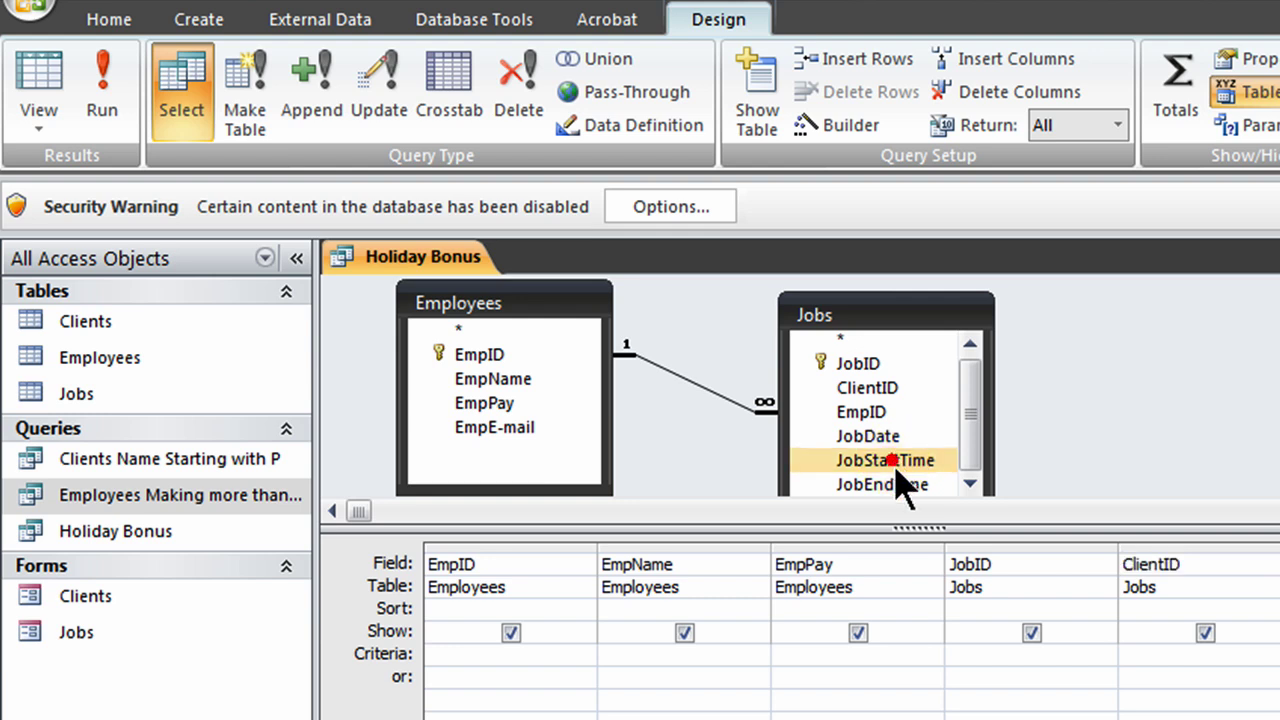
{"action": "left_click", "coordinate": [898, 484]}
{"action": "left_click", "coordinate": [1089, 586]}
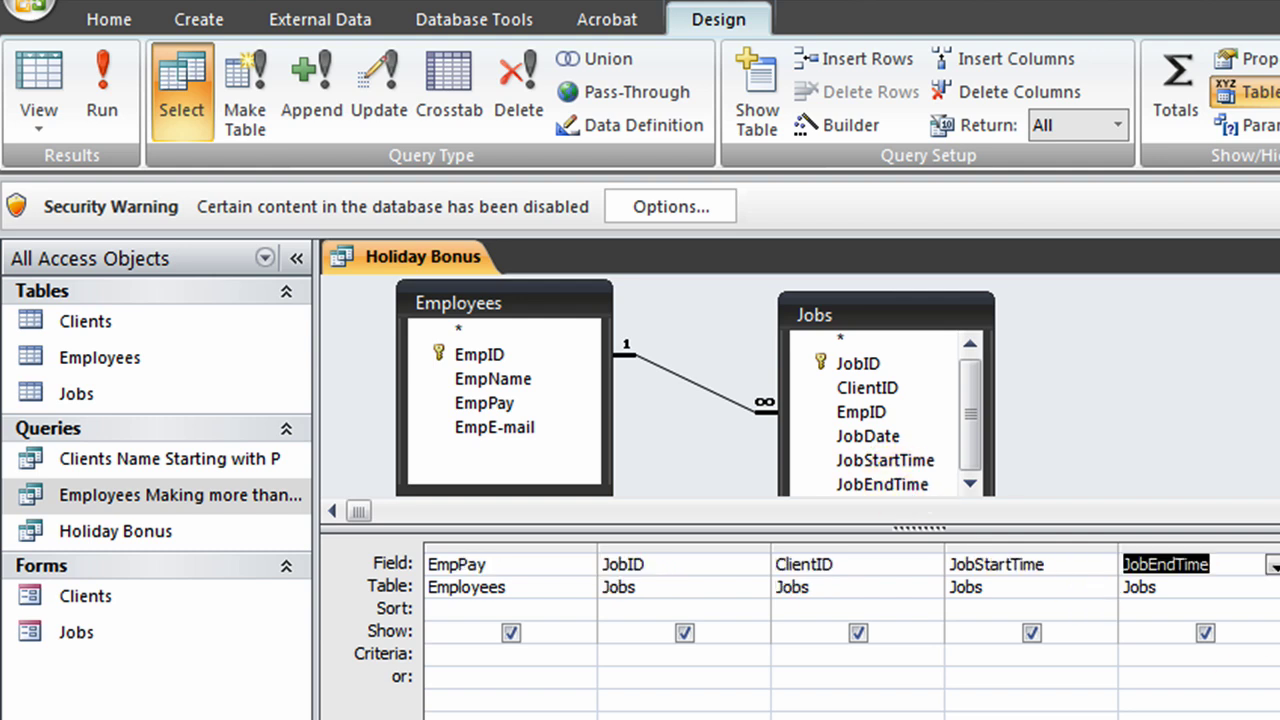
{"action": "left_click", "coordinate": [879, 440]}
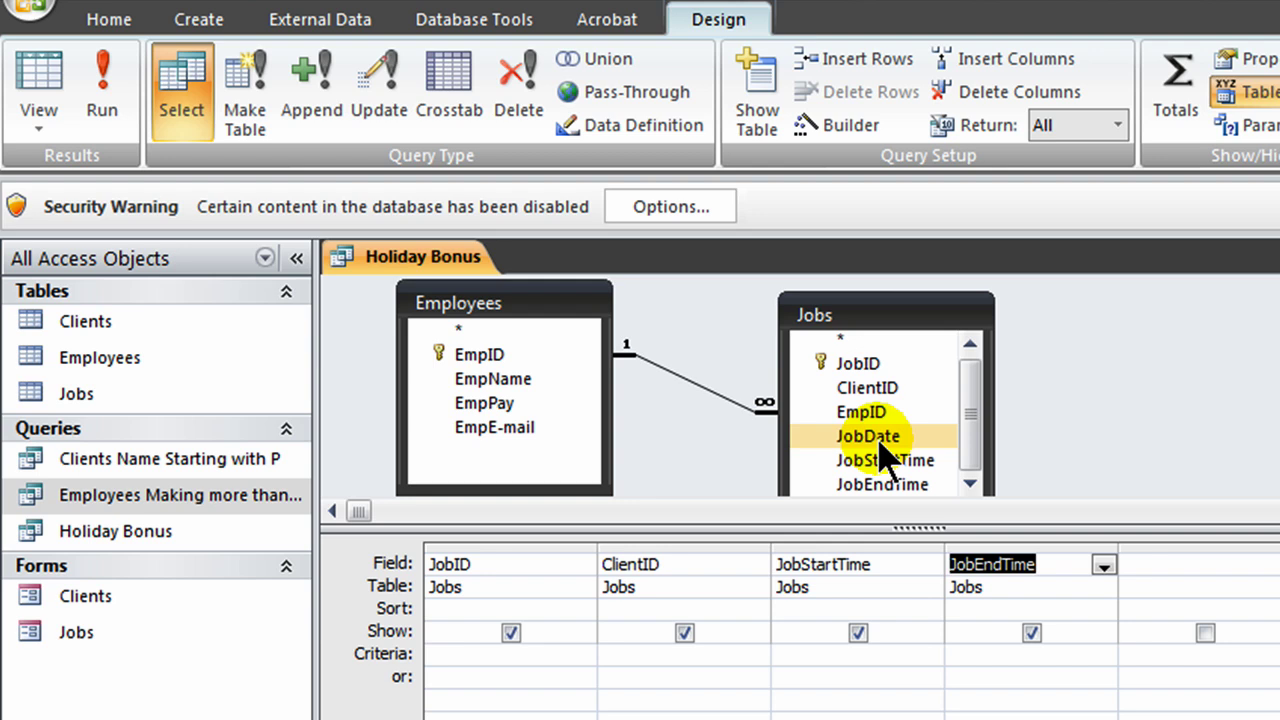
{"action": "double_click", "coordinate": [868, 436]}
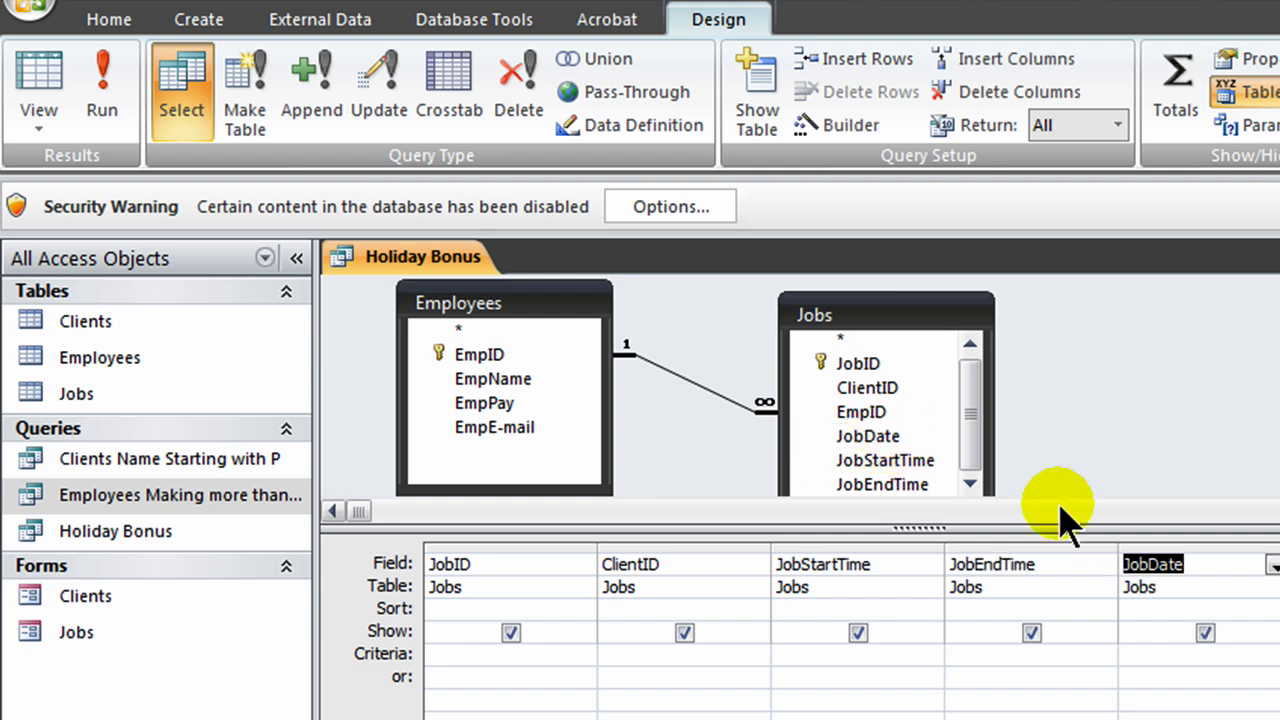
{"action": "key", "text": "Tab"}
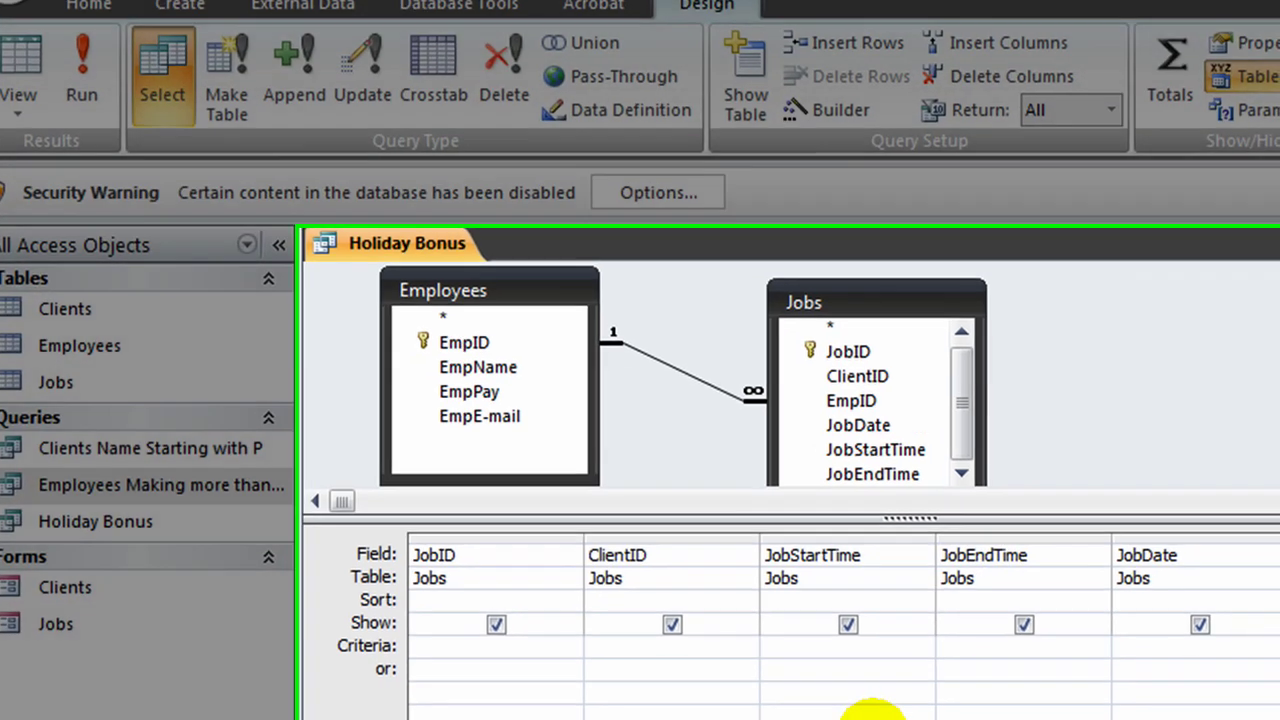
{"action": "left_click_drag", "start_coordinate": [704, 719], "coordinate": [457, 719]}
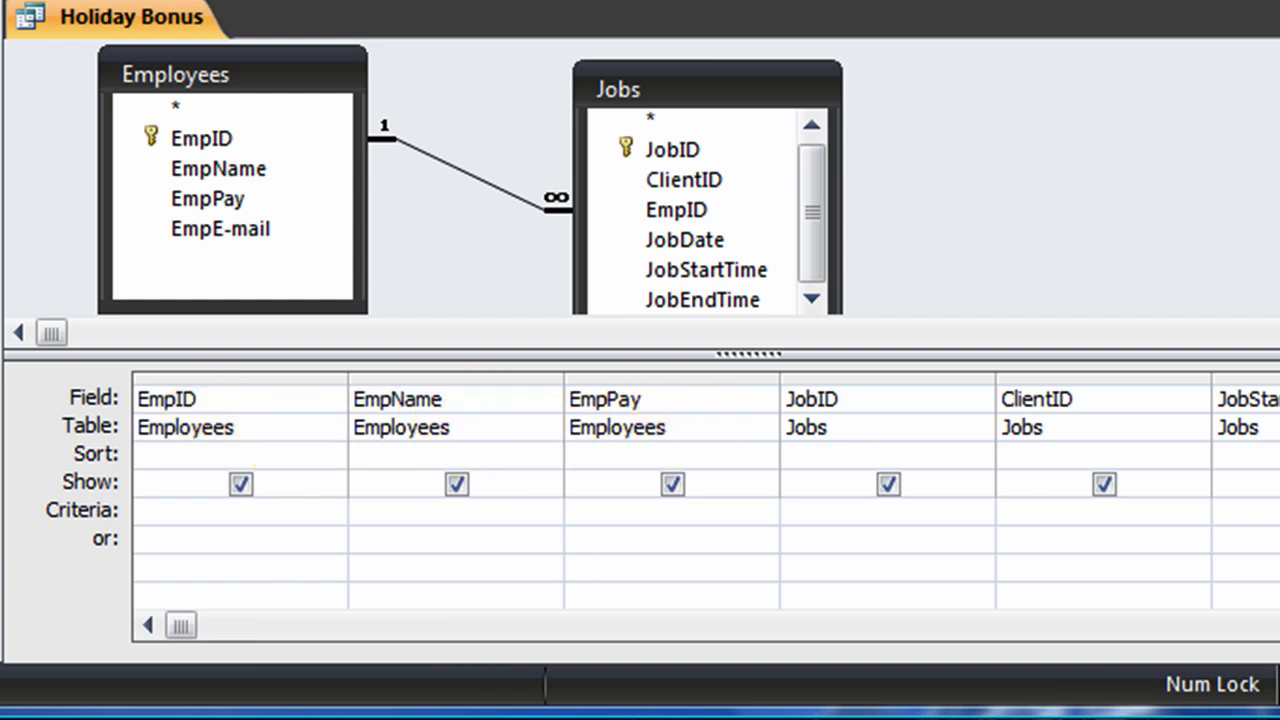
Step: Scroll the design grid right to bring the empty columns into view
{"action": "left_click", "coordinate": [1279, 625]}
{"action": "left_click", "coordinate": [1279, 625]}
{"action": "left_click", "coordinate": [1279, 625]}
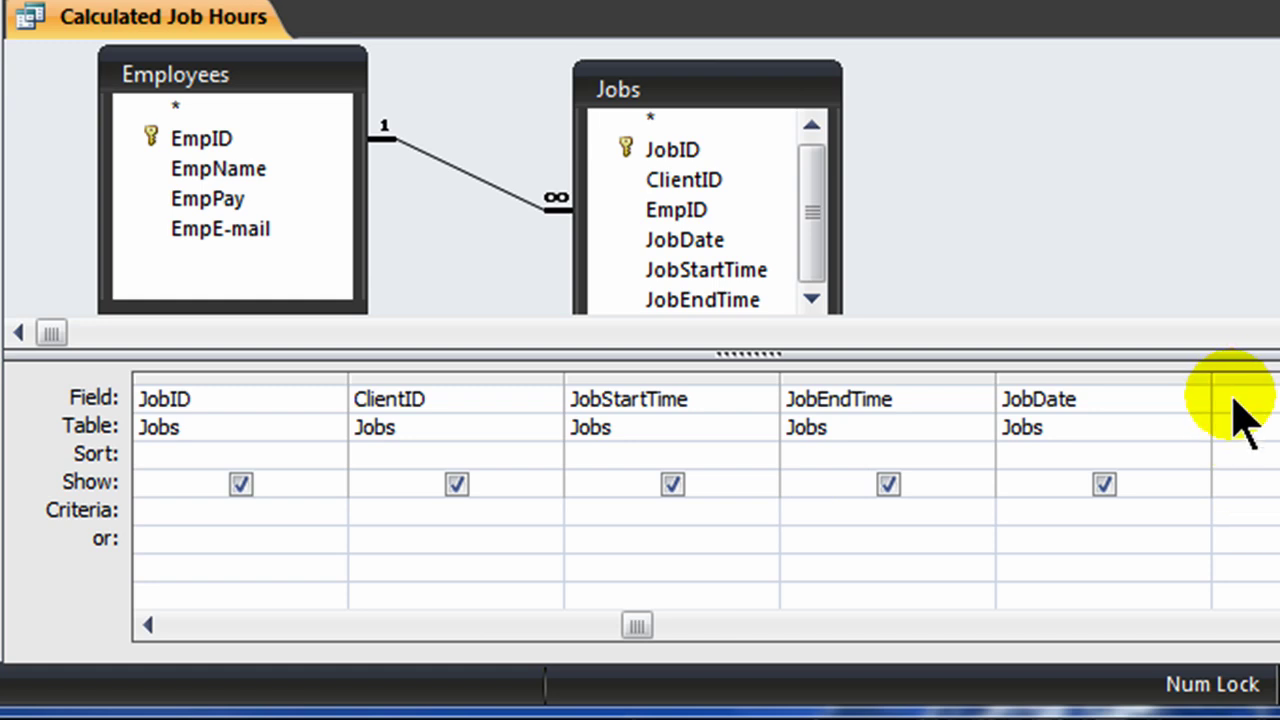
Step: Enter JobHours: ([JobEndTime]-[JobStartTime])*24 in the empty Field cell after JobDate using Zoom
{"action": "right_click", "coordinate": [1228, 398]}
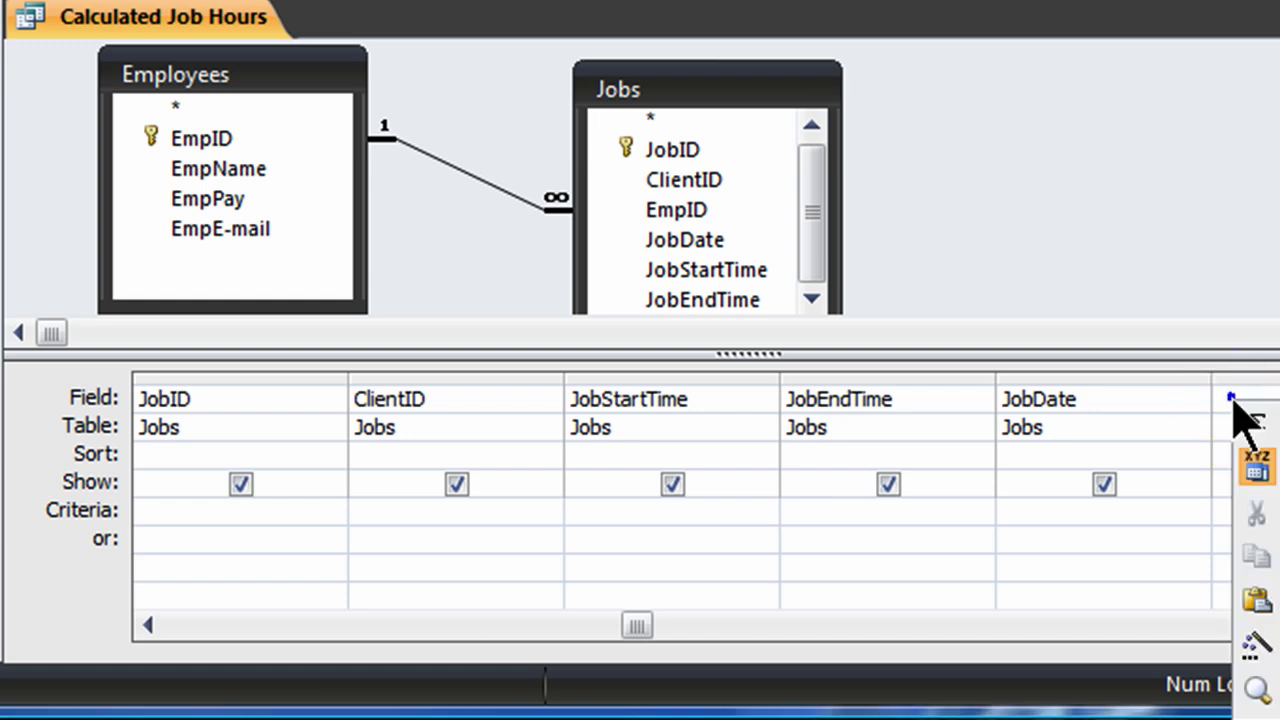
{"action": "left_click", "coordinate": [1258, 690]}
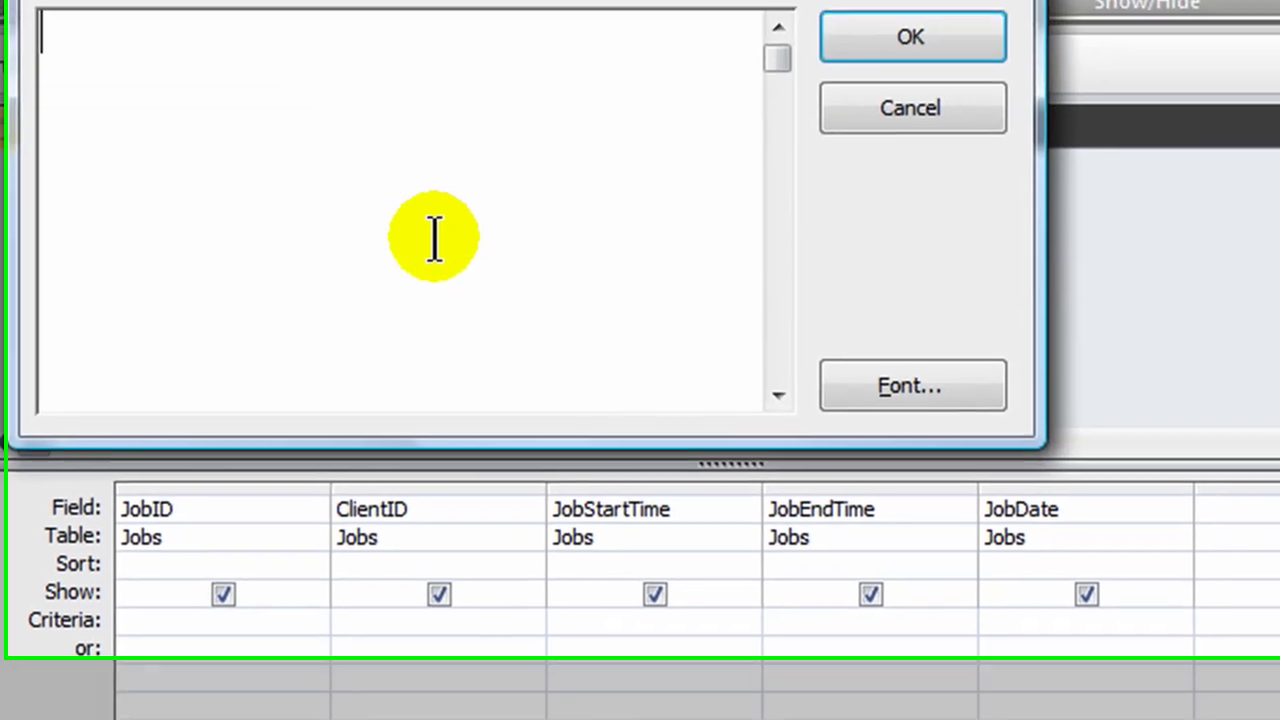
{"action": "type", "text": "JobHours: "}
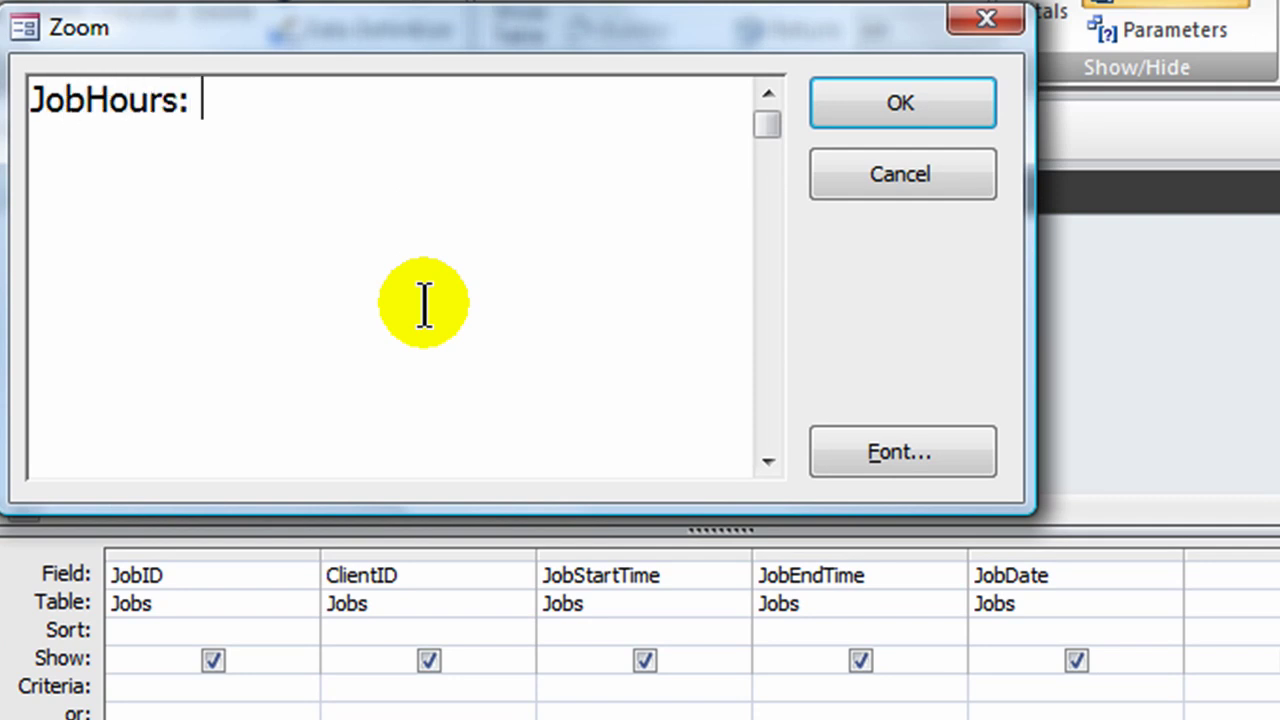
{"action": "type", "text": "[JobE"}
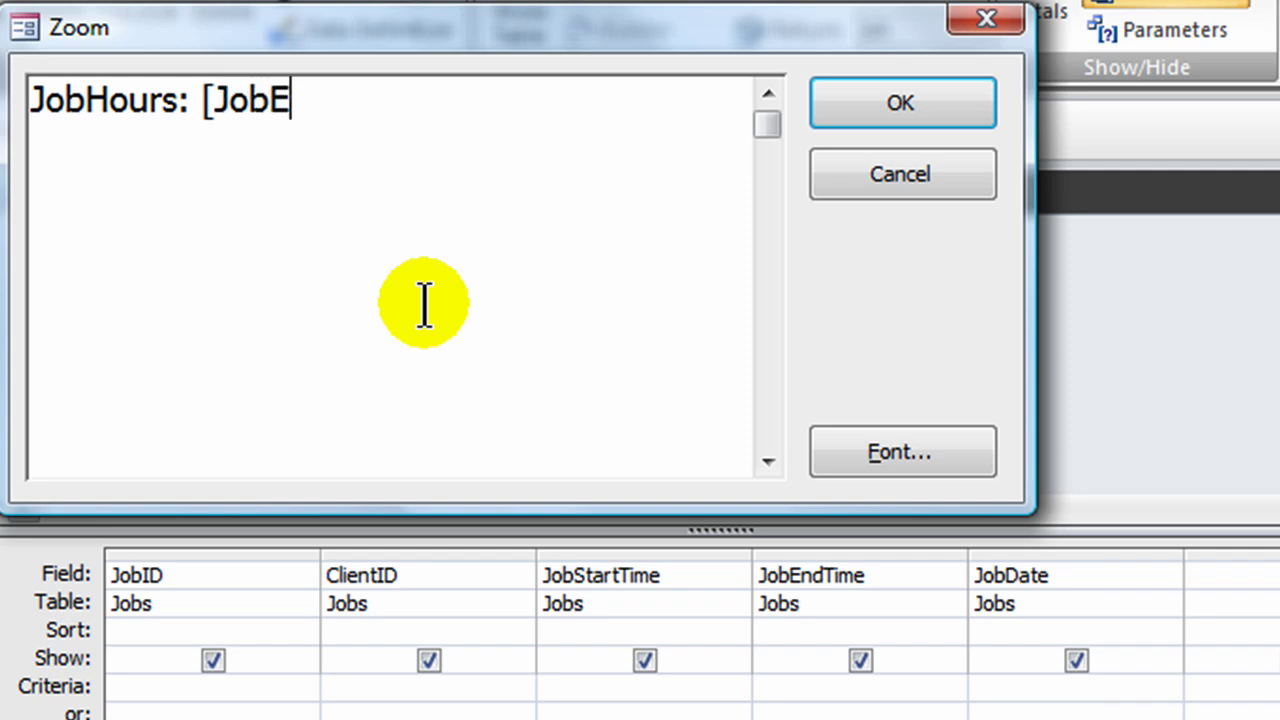
{"action": "type", "text": "ndTime"}
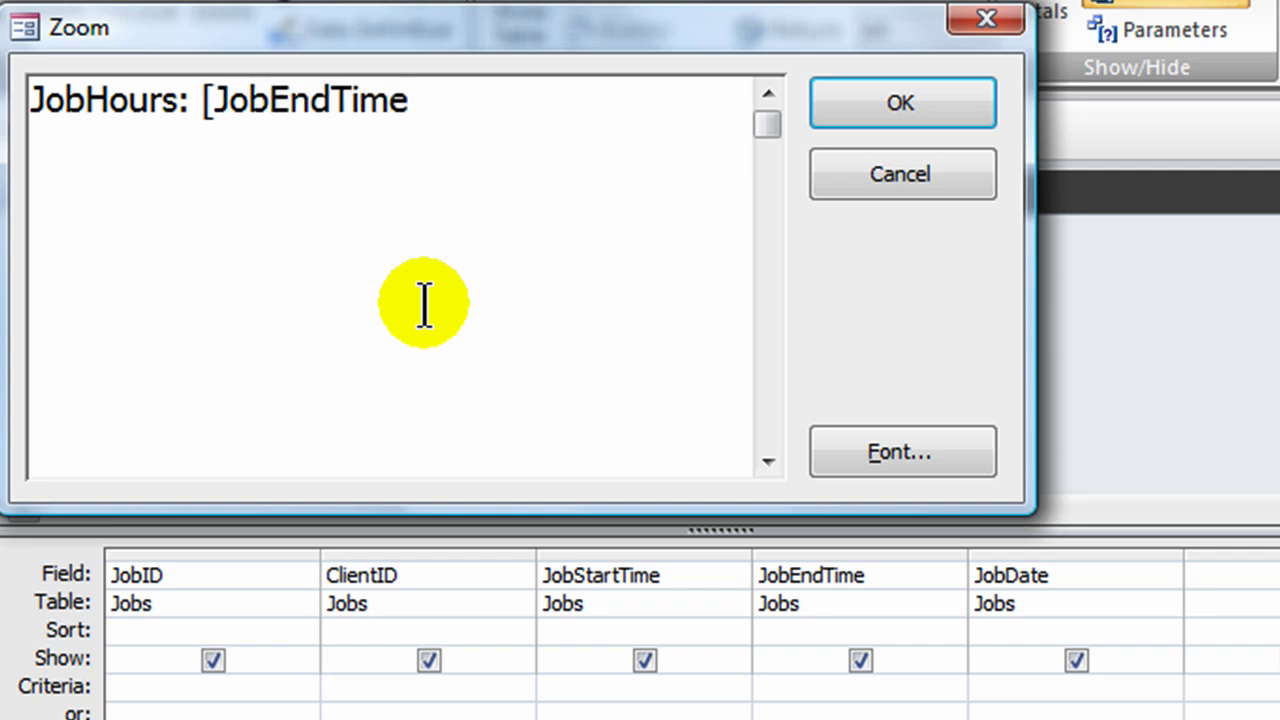
{"action": "type", "text": "]*"}
{"action": "key", "text": "BackSpace"}
{"action": "type", "text": "-[JobStart"}
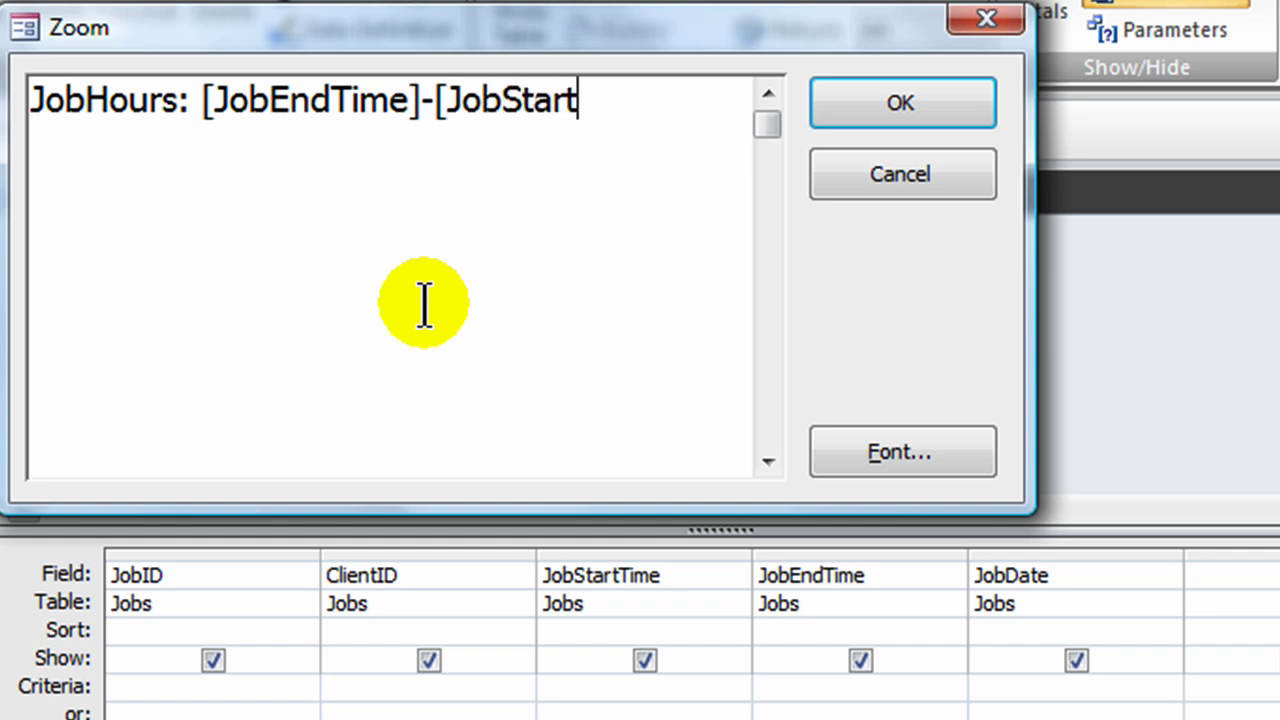
{"action": "type", "text": "Time]"}
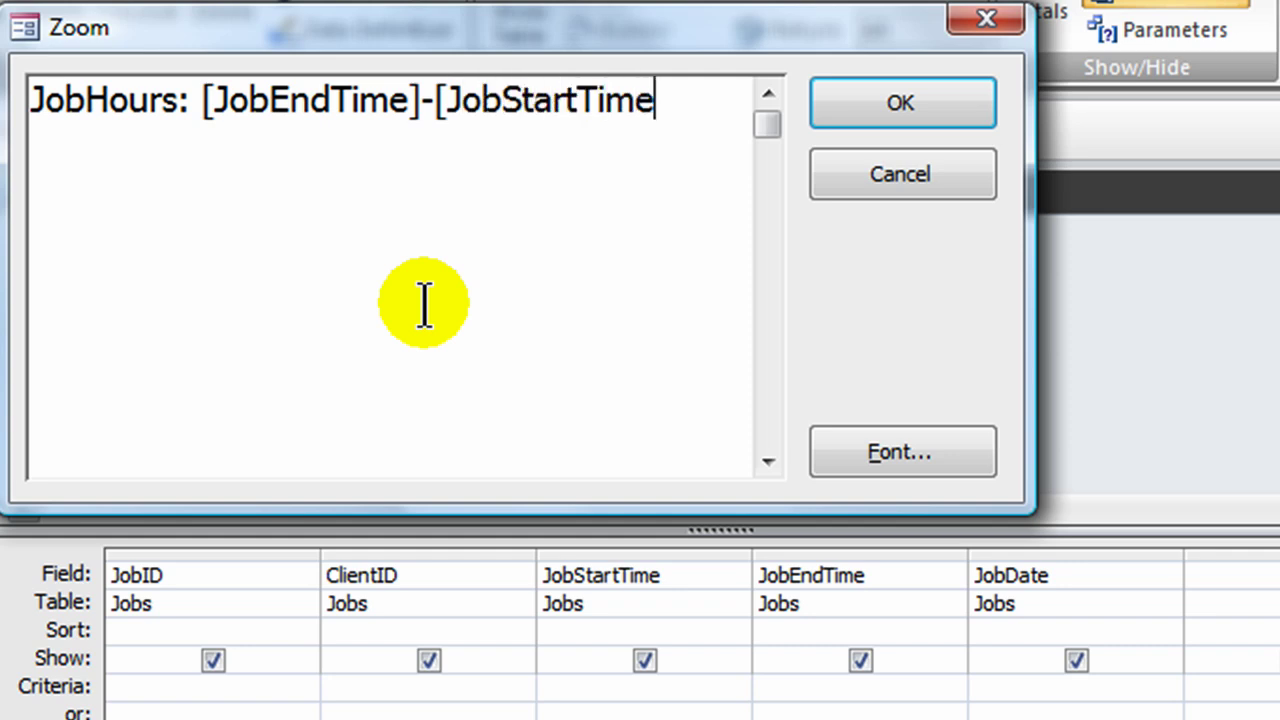
{"action": "left_click", "coordinate": [197, 100]}
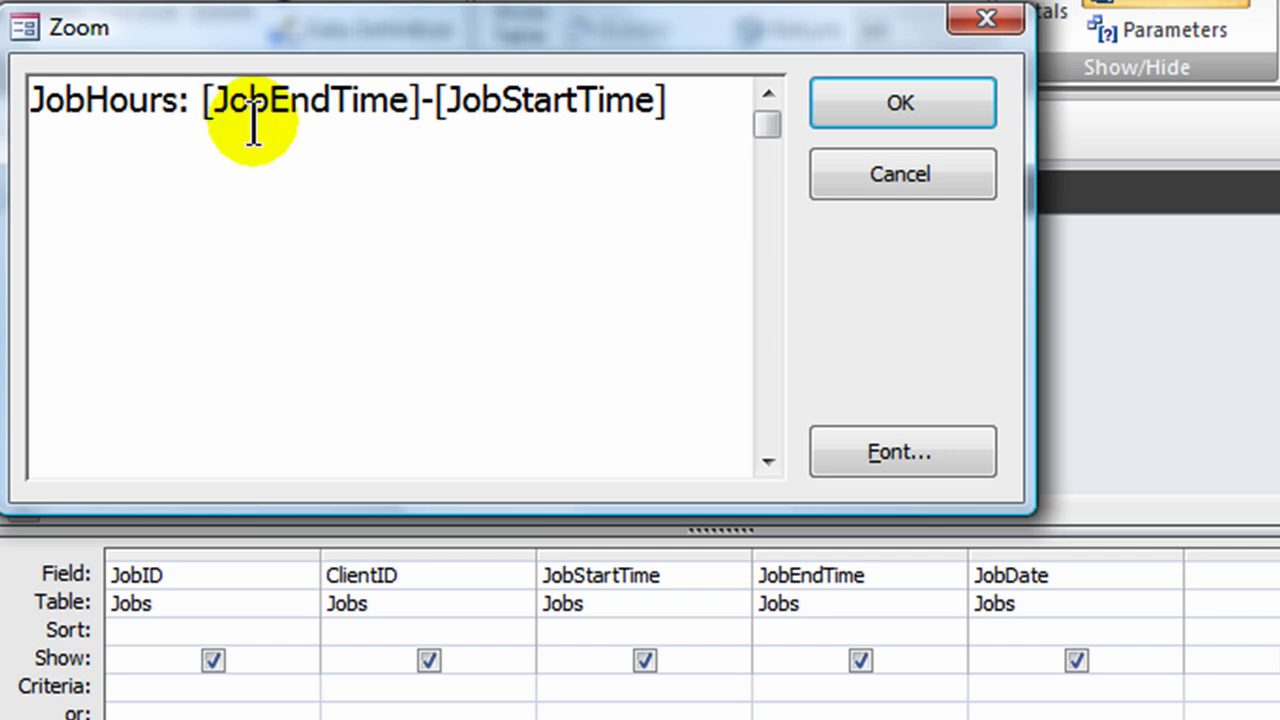
{"action": "type", "text": "("}
{"action": "left_click", "coordinate": [704, 98]}
{"action": "type", "text": ")*"}
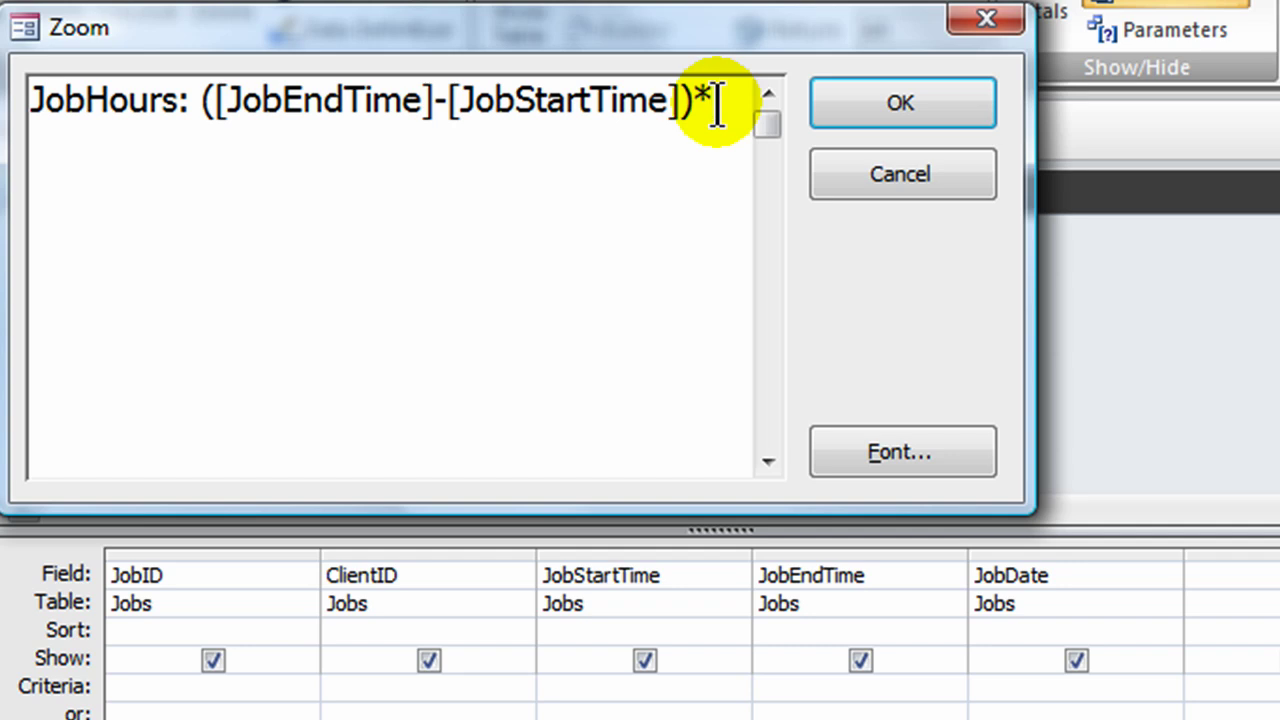
{"action": "type", "text": "24"}
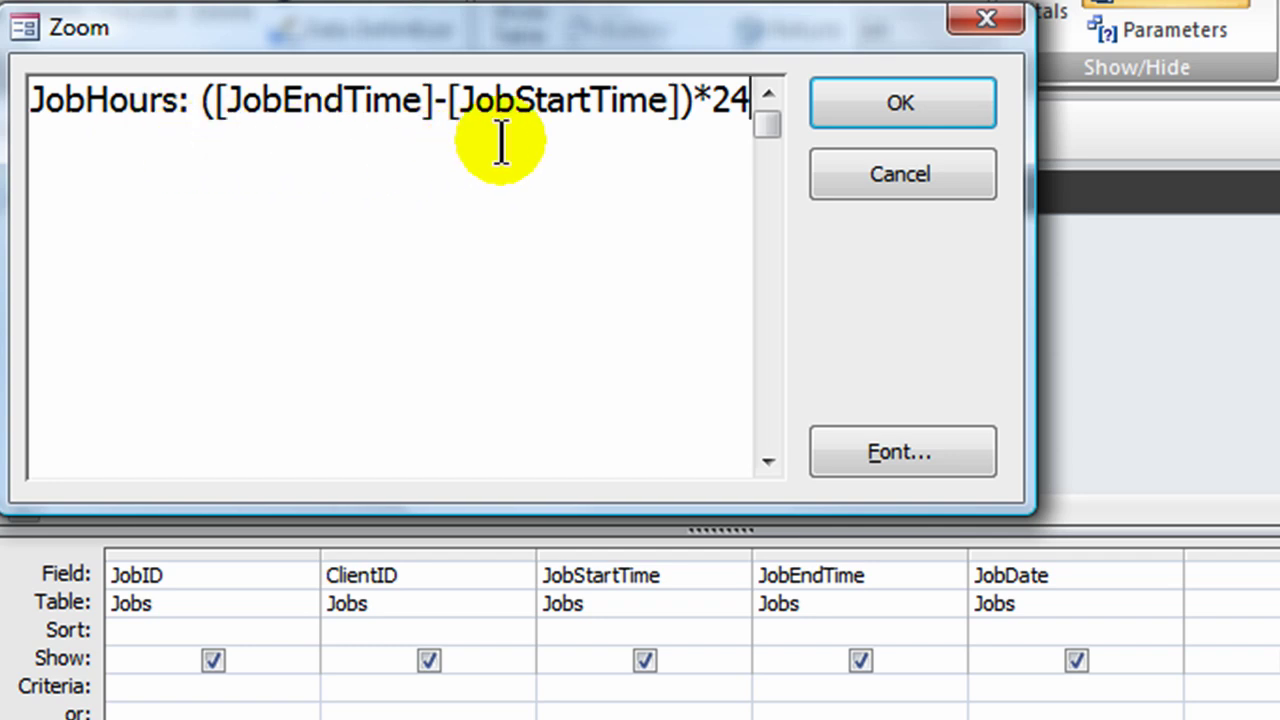
{"action": "left_click", "coordinate": [896, 104]}
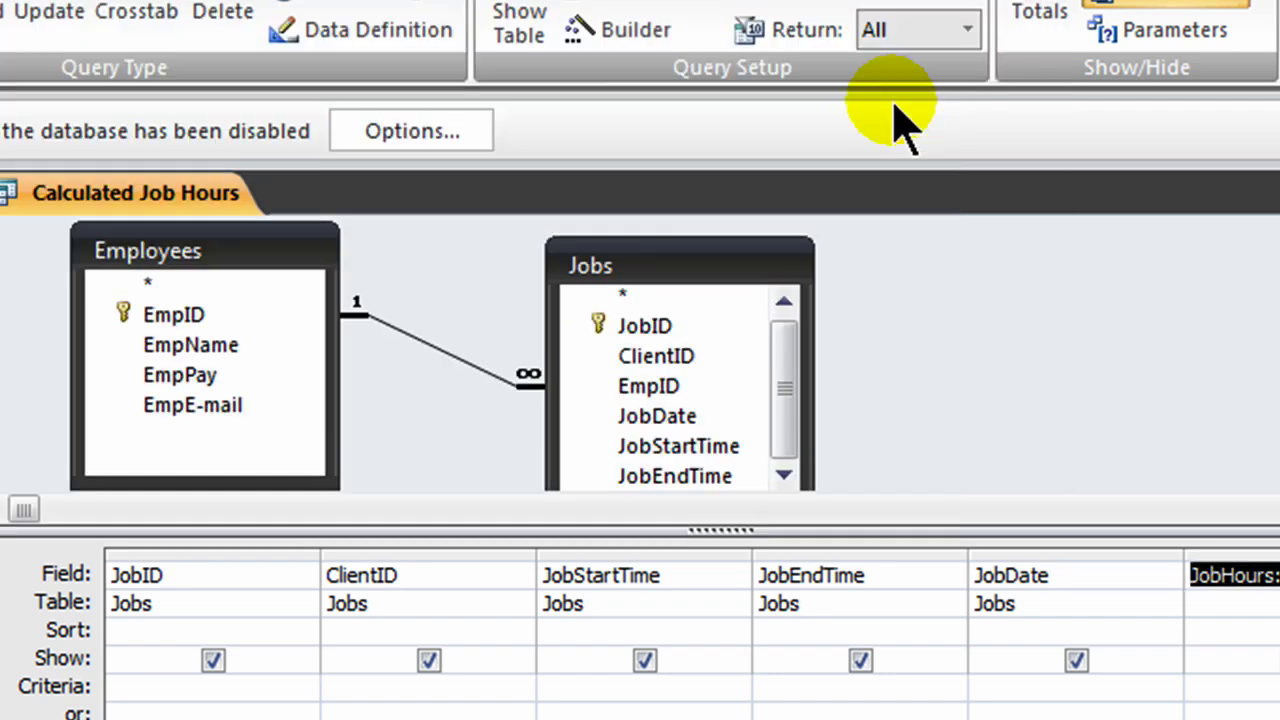
Step: Run the Calculated Job Hours query and view its JobHours column, with values from 1 to 4
{"action": "left_click", "coordinate": [0, 12]}
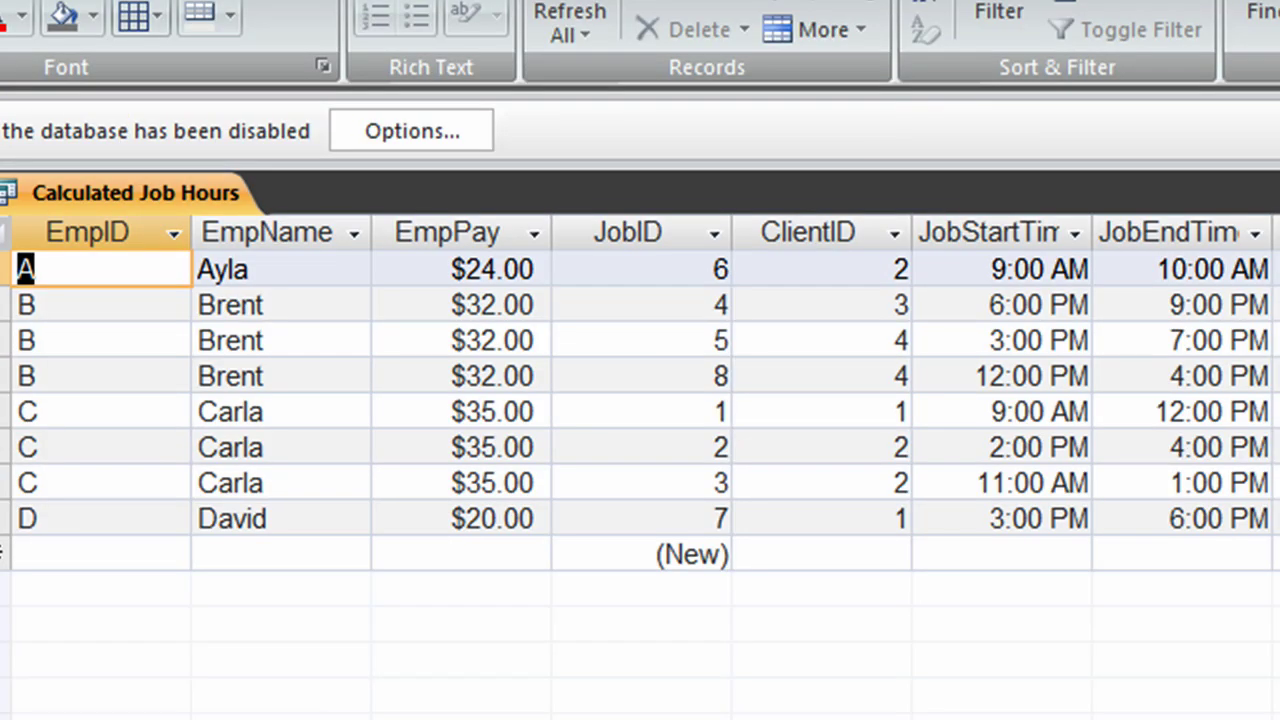
{"action": "scroll", "coordinate": [640, 400], "scroll_direction": "right", "scroll_amount": 3}
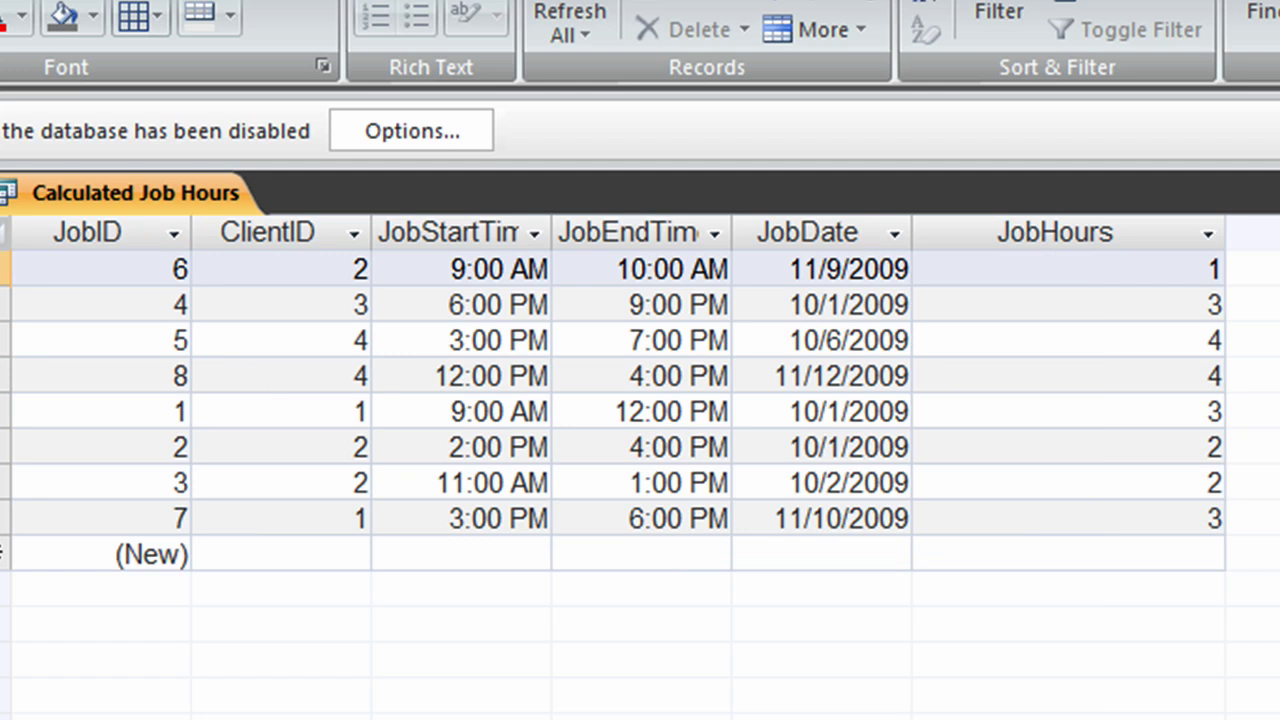